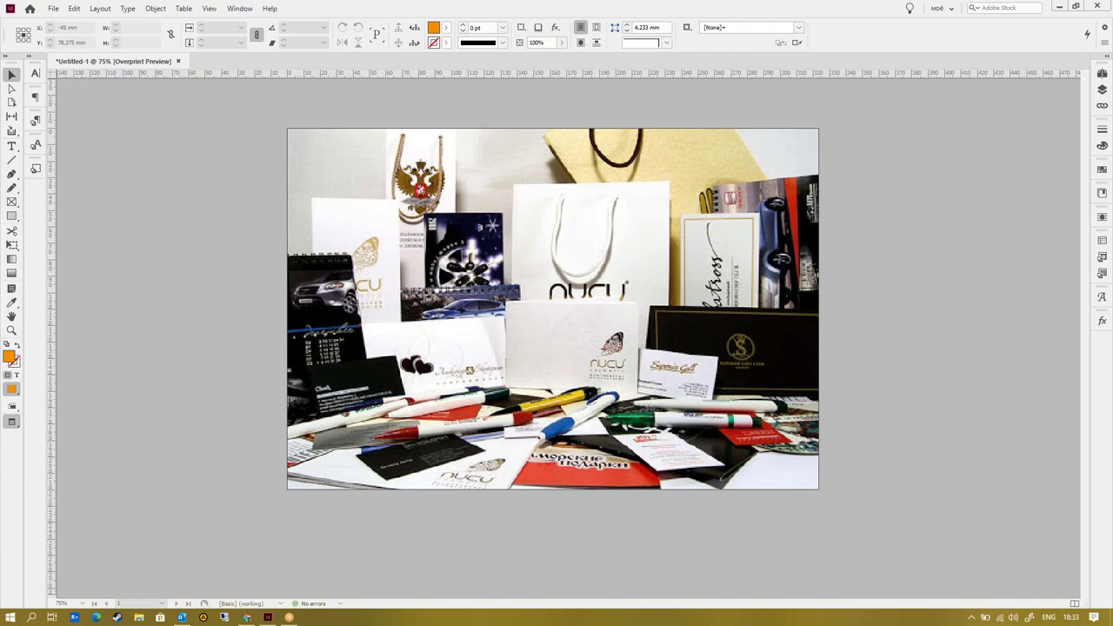
- Start a new document with the Print intent and facing pages turned off
{"action": "scroll", "coordinate": [469, 358], "scroll_direction": "down", "scroll_amount": 5}
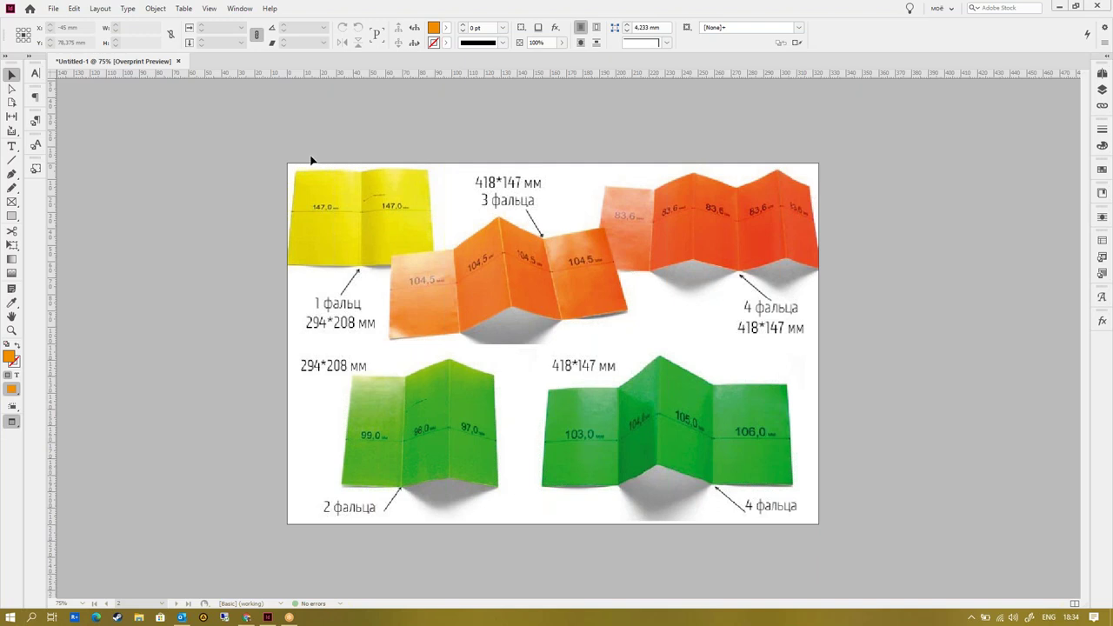
{"action": "key", "text": "ctrl+n"}
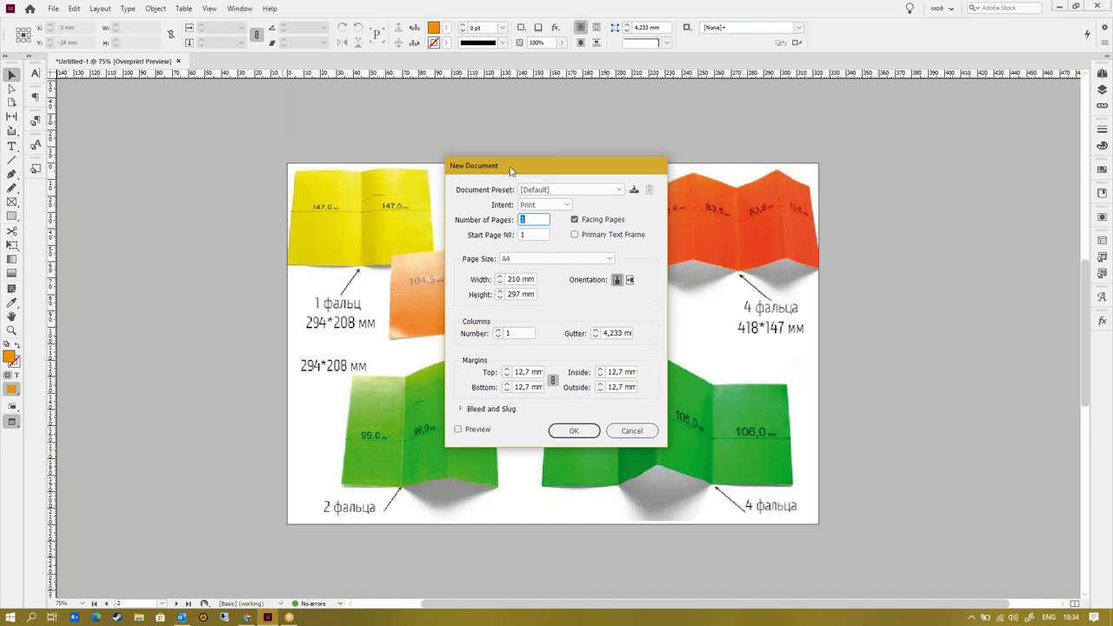
{"action": "left_click_drag", "start_coordinate": [557, 171], "coordinate": [531, 160]}
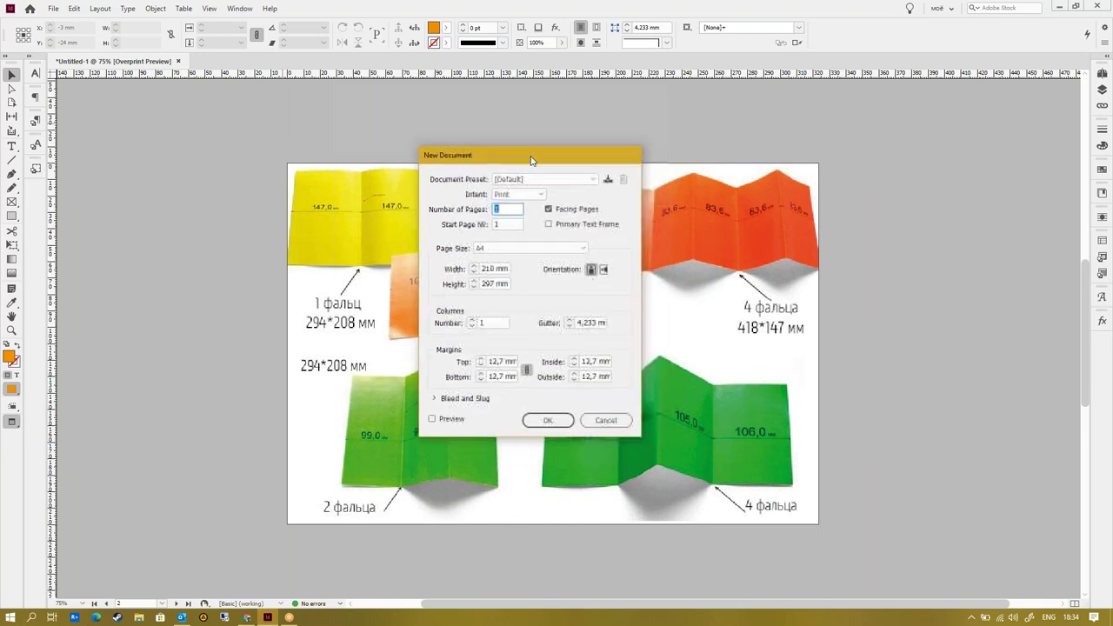
{"action": "left_click", "coordinate": [539, 194]}
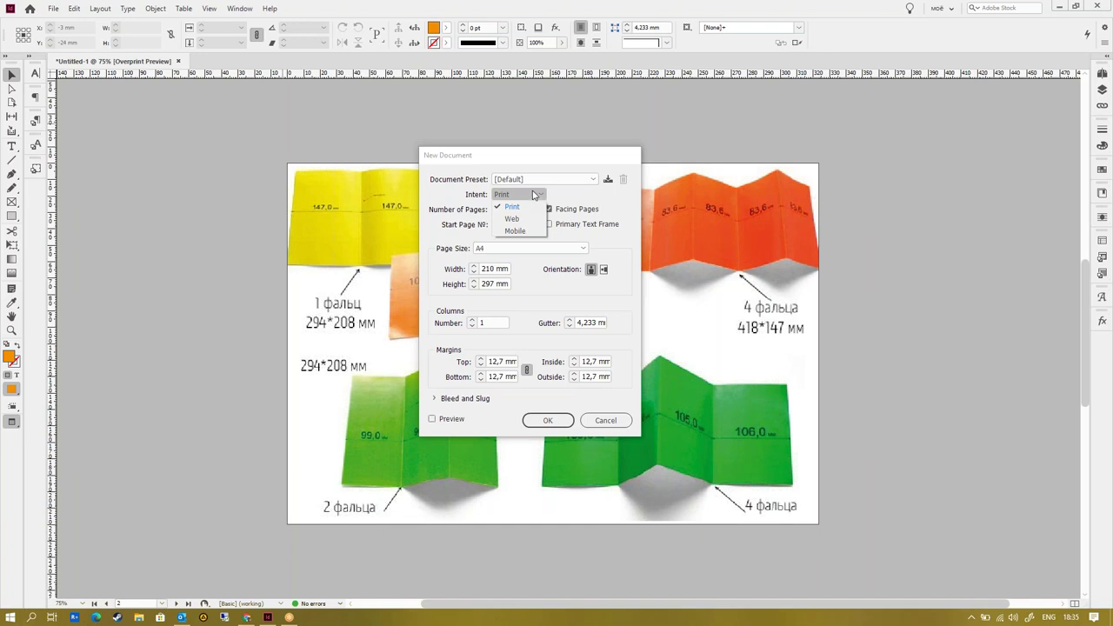
{"action": "left_click", "coordinate": [515, 206]}
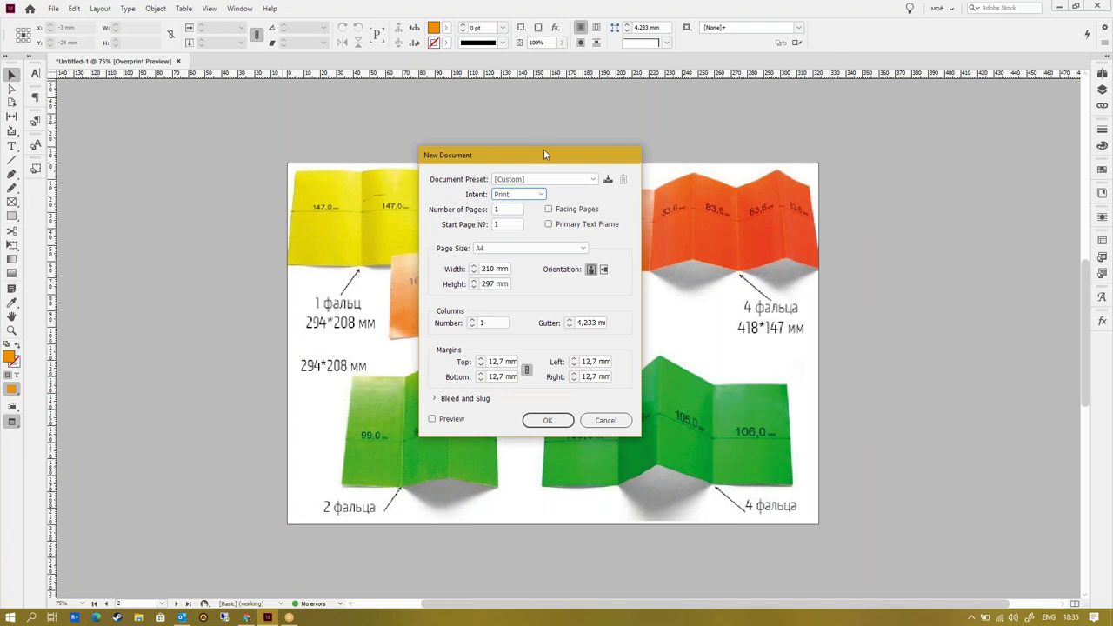
{"action": "left_click_drag", "start_coordinate": [544, 148], "coordinate": [517, 123]}
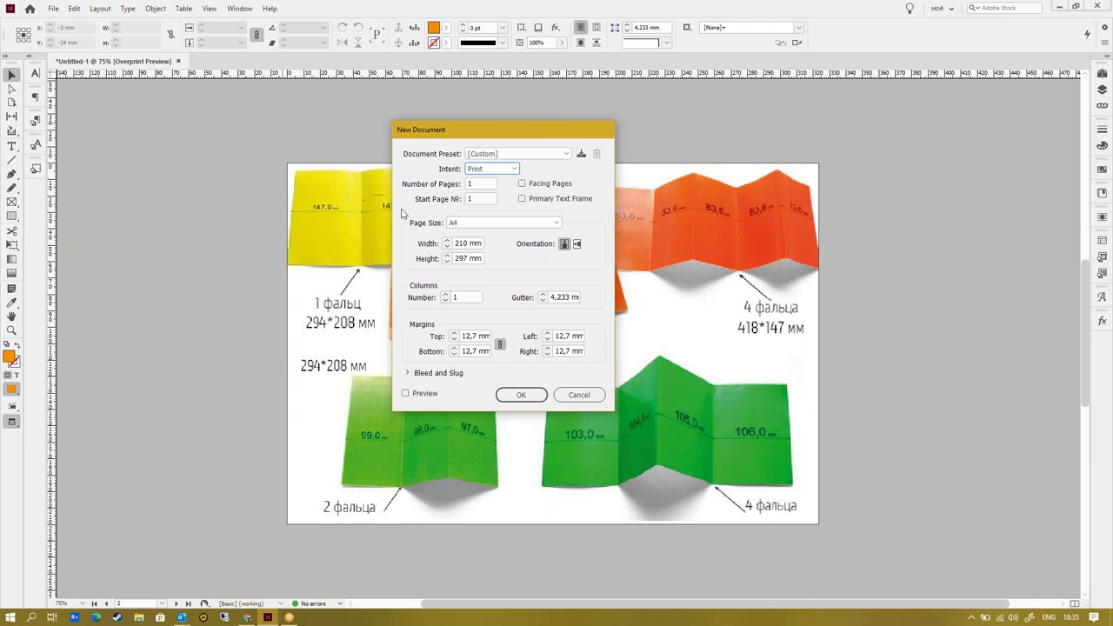
{"action": "left_click_drag", "start_coordinate": [494, 129], "coordinate": [673, 135]}
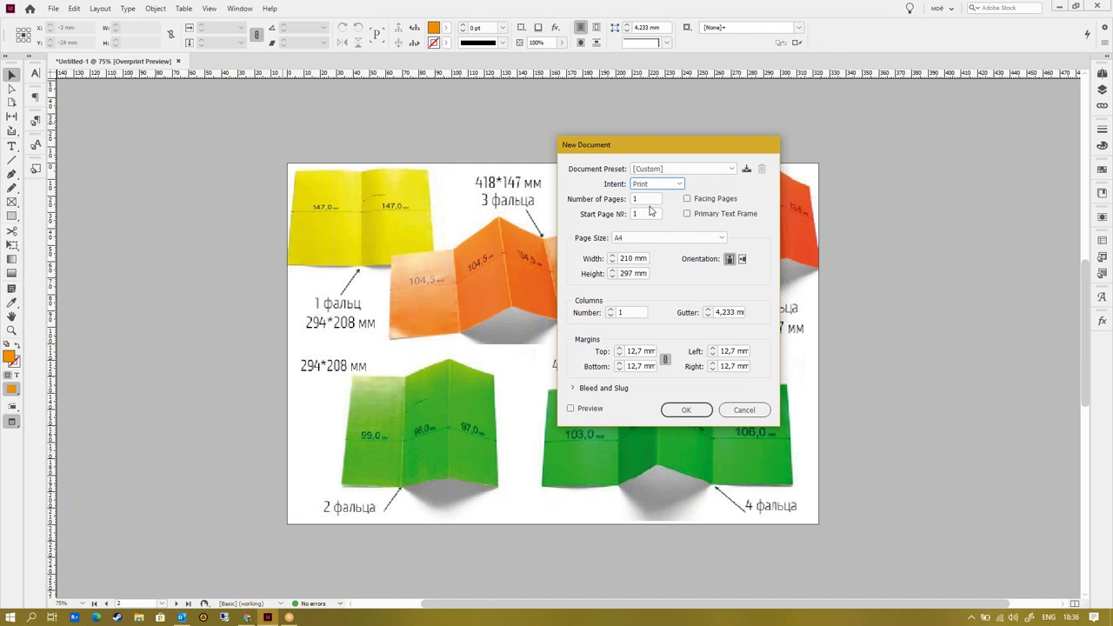
- Set the new document to 2 pages in landscape orientation with a page width of 300 mm
{"action": "key", "text": "Tab"}
{"action": "type", "text": "2"}
{"action": "left_click", "coordinate": [743, 259]}
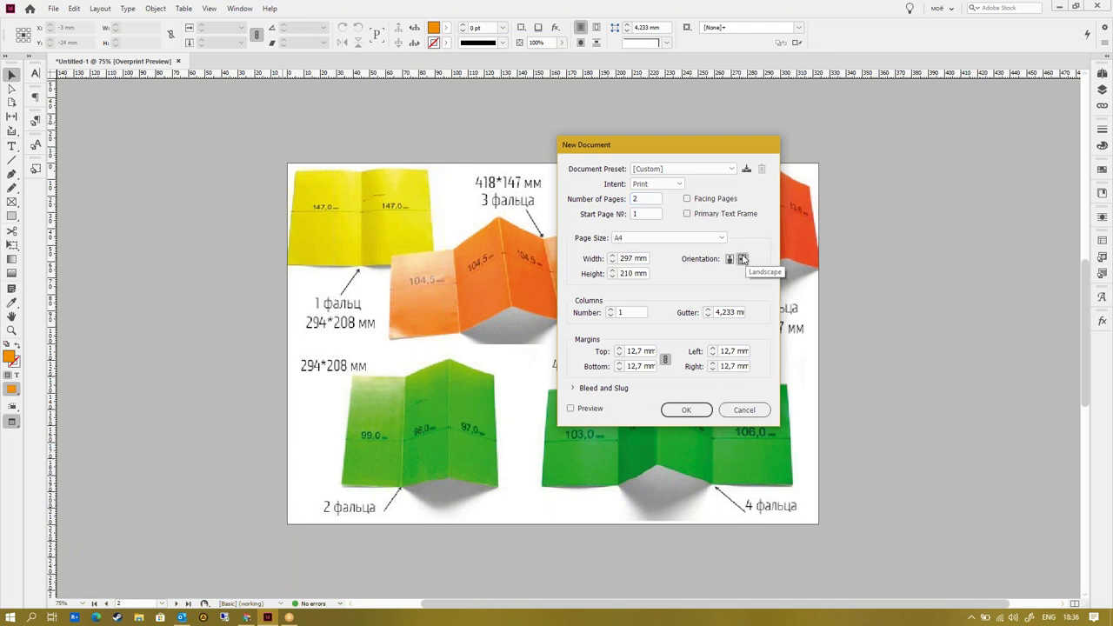
{"action": "double_click", "coordinate": [632, 257]}
{"action": "type", "text": "300"}
- Set 2 columns and equal margins of 10 mm on all sides for the new document
{"action": "left_click", "coordinate": [610, 311]}
{"action": "left_click", "coordinate": [734, 312]}
{"action": "left_click", "coordinate": [641, 351]}
{"action": "type", "text": "10"}
{"action": "left_click", "coordinate": [735, 366]}
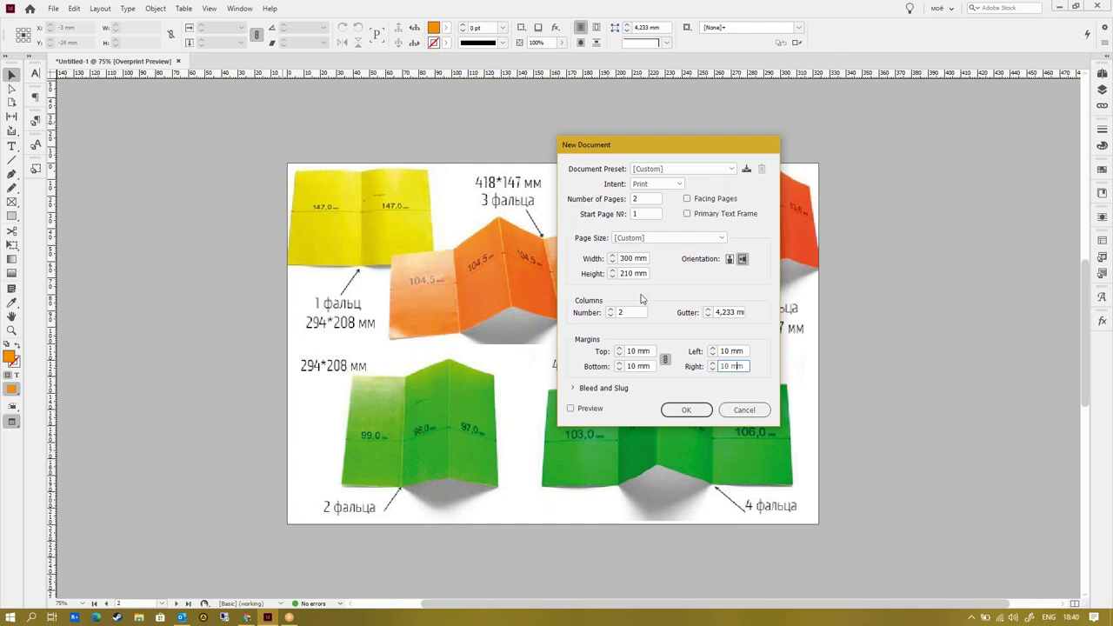
- Set the column gutter to 20 mm and create the document
{"action": "left_click_drag", "start_coordinate": [737, 311], "coordinate": [710, 318]}
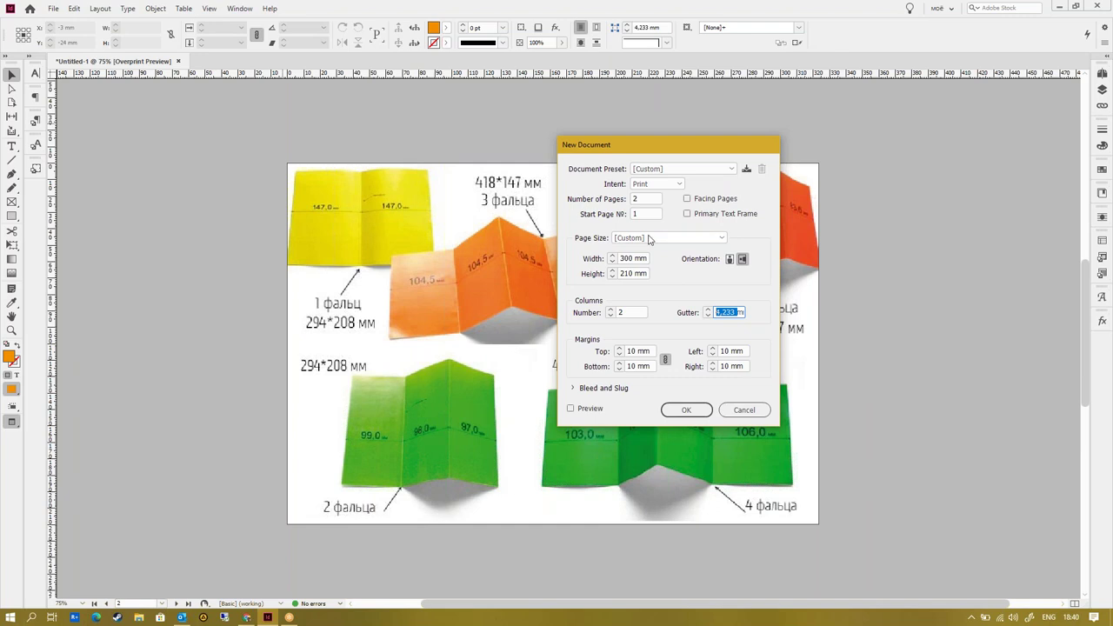
{"action": "type", "text": "20"}
{"action": "left_click_drag", "start_coordinate": [646, 148], "coordinate": [659, 121]}
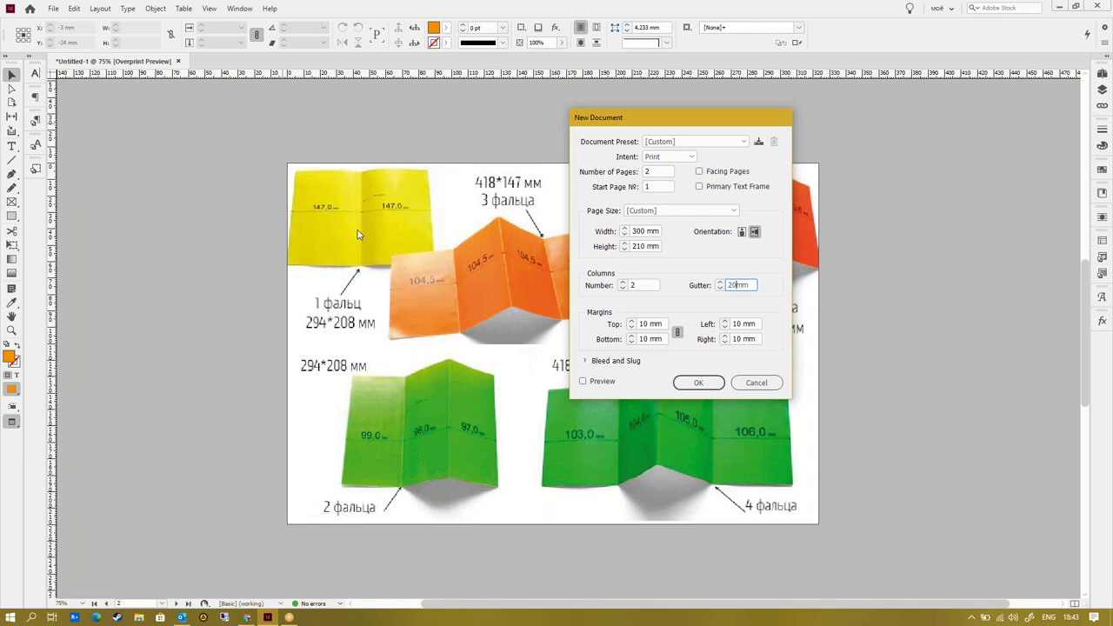
{"action": "left_click", "coordinate": [701, 383]}
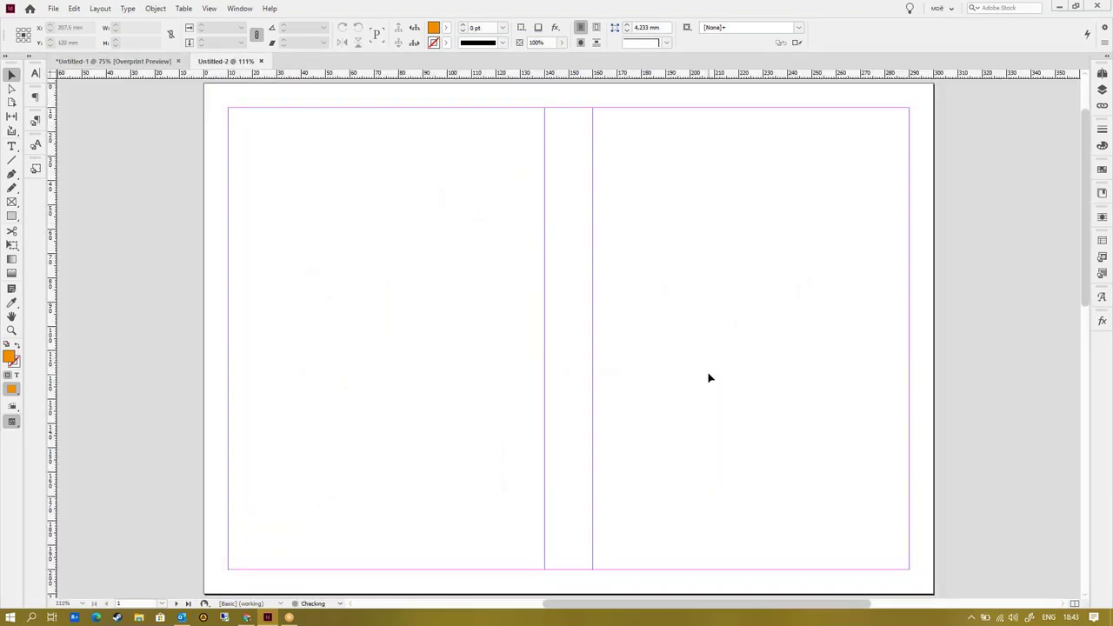
- Add a vertical guide to the first page between the two columns and position it at X 150 mm
{"action": "key", "text": "ctrl+1"}
{"action": "scroll", "coordinate": [718, 405], "scroll_direction": "up", "scroll_amount": 1}
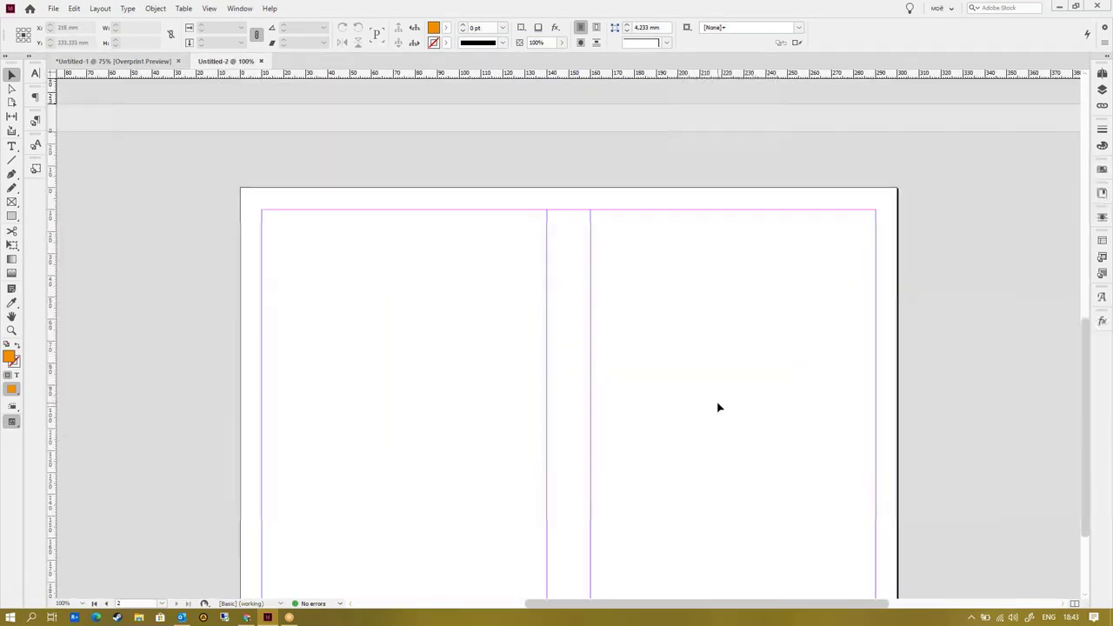
{"action": "scroll", "coordinate": [715, 437], "scroll_direction": "down", "scroll_amount": 3}
{"action": "scroll", "coordinate": [715, 451], "scroll_direction": "up", "scroll_amount": 3}
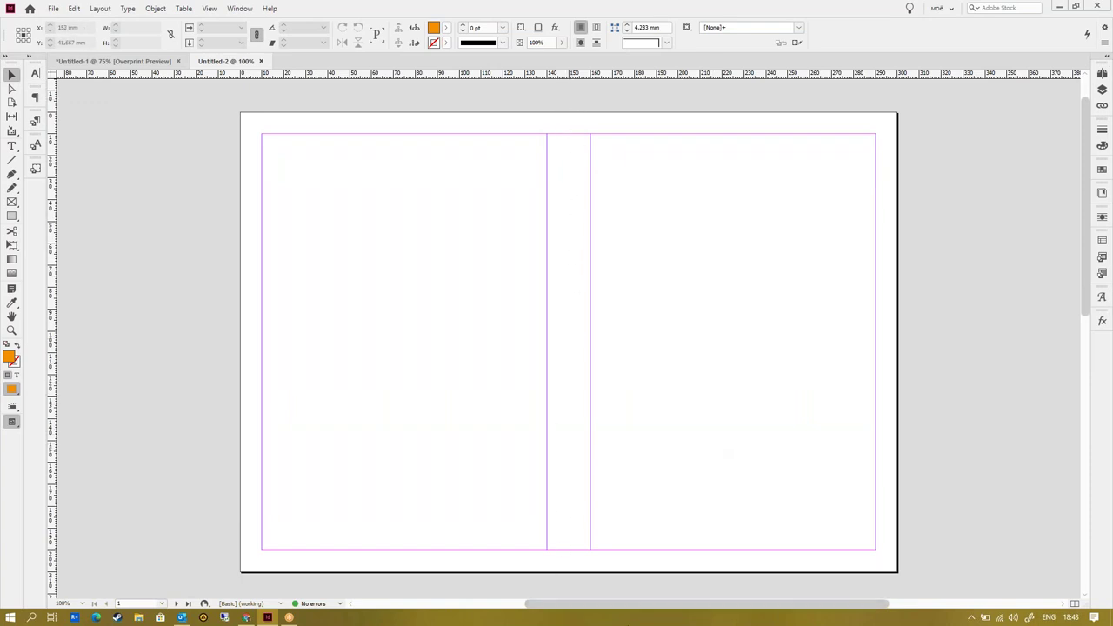
{"action": "left_click_drag", "start_coordinate": [53, 266], "coordinate": [569, 91]}
{"action": "type", "text": "149"}
{"action": "key", "text": "Return"}
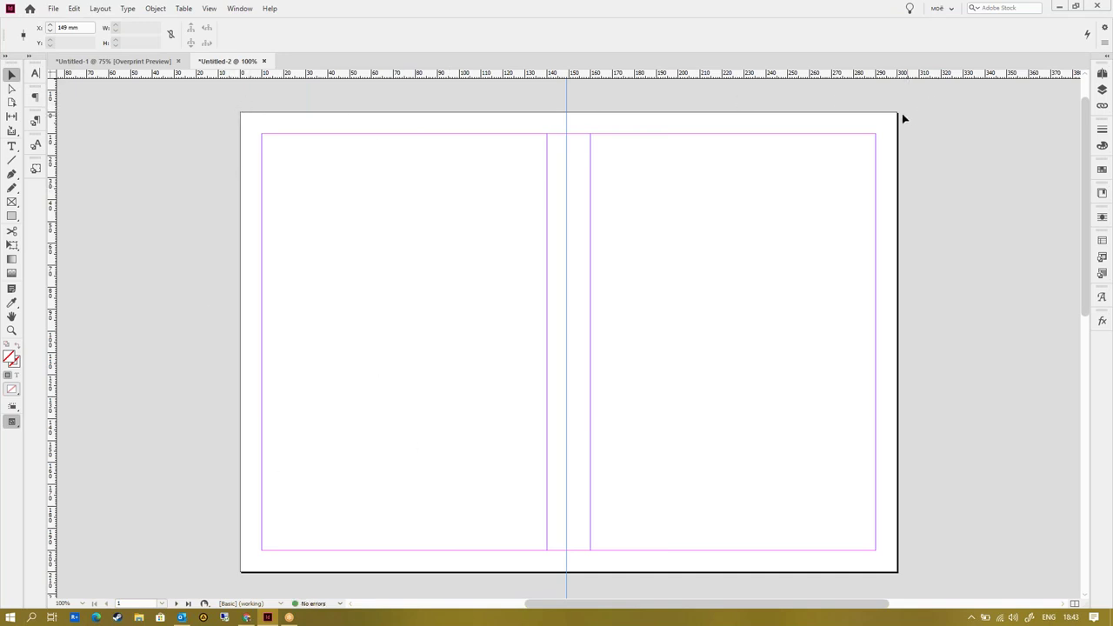
{"action": "triple_click", "coordinate": [83, 28]}
{"action": "type", "text": "150"}
{"action": "key", "text": "Return"}
- Add a matching vertical guide to the second page at X 150 mm and deselect it
{"action": "scroll", "coordinate": [447, 321], "scroll_direction": "down", "scroll_amount": 10}
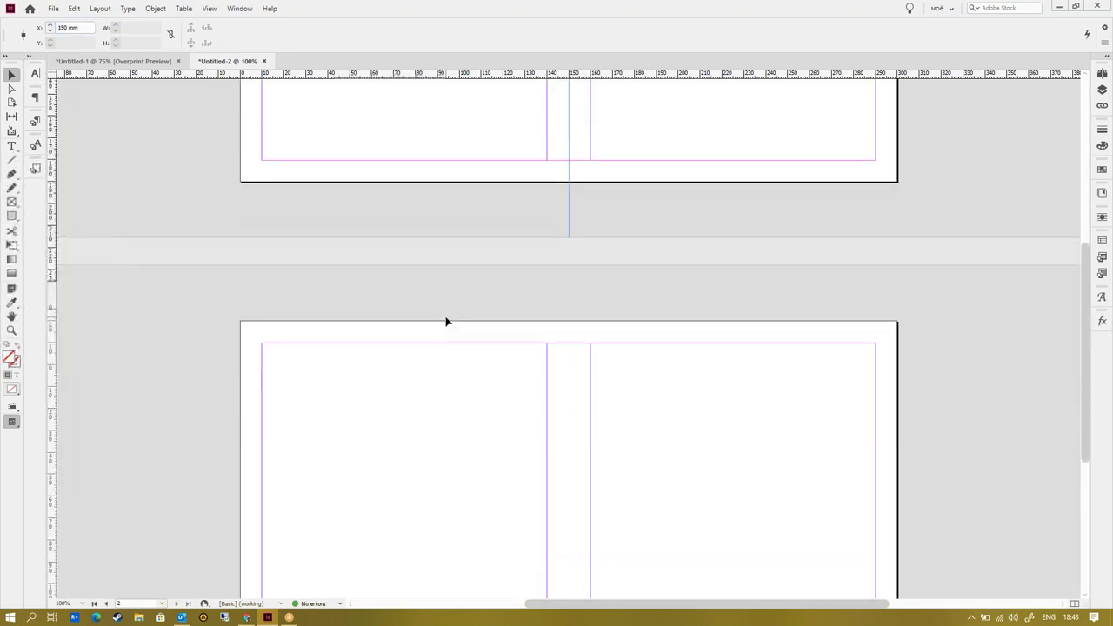
{"action": "left_click", "coordinate": [480, 290]}
{"action": "left_click_drag", "start_coordinate": [50, 265], "coordinate": [568, 203]}
{"action": "triple_click", "coordinate": [83, 28]}
{"action": "type", "text": "150"}
{"action": "key", "text": "Return"}
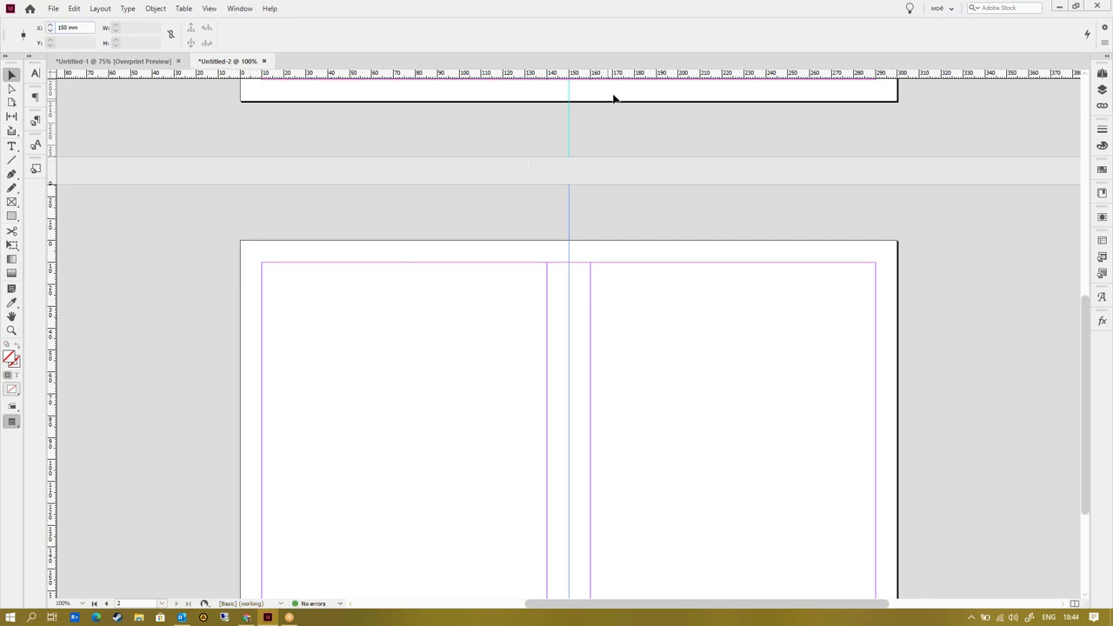
{"action": "left_click", "coordinate": [605, 229]}
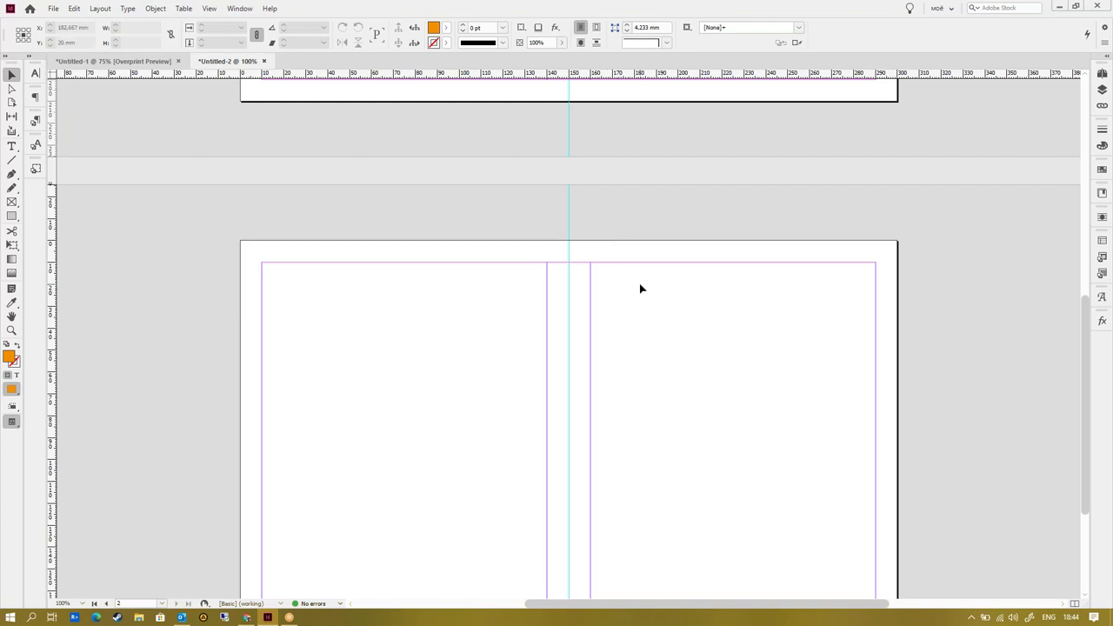
- Switch to Adobe Bridge and open the фш1 folder inside the Курсы folder
{"action": "scroll", "coordinate": [640, 289], "scroll_direction": "down", "scroll_amount": 2}
{"action": "scroll", "coordinate": [705, 353], "scroll_direction": "down", "scroll_amount": 3}
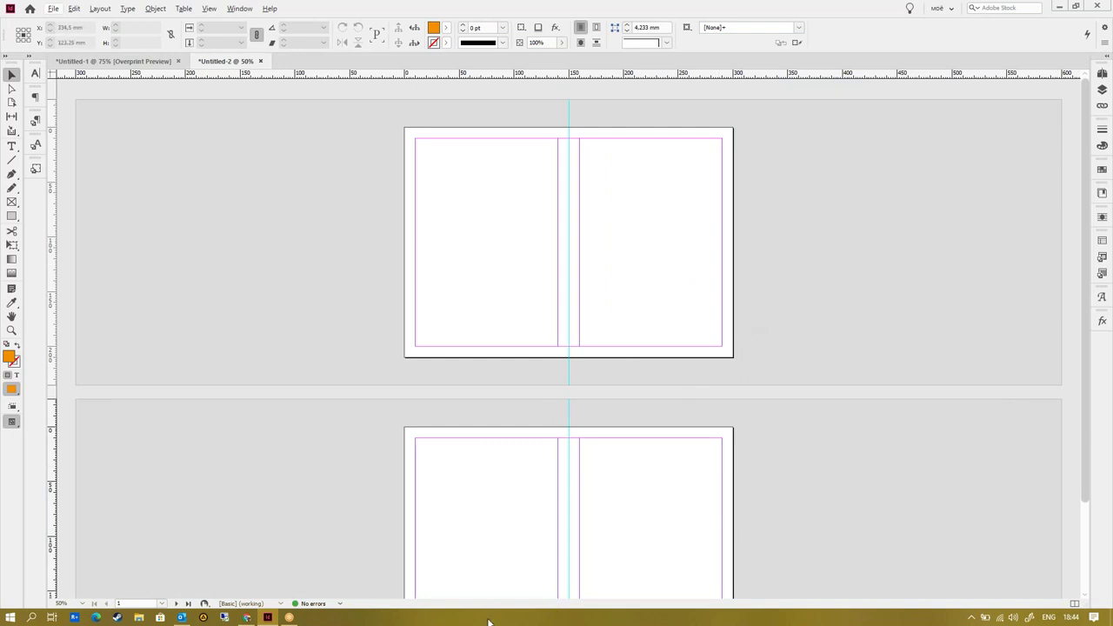
{"action": "left_click", "coordinate": [11, 617]}
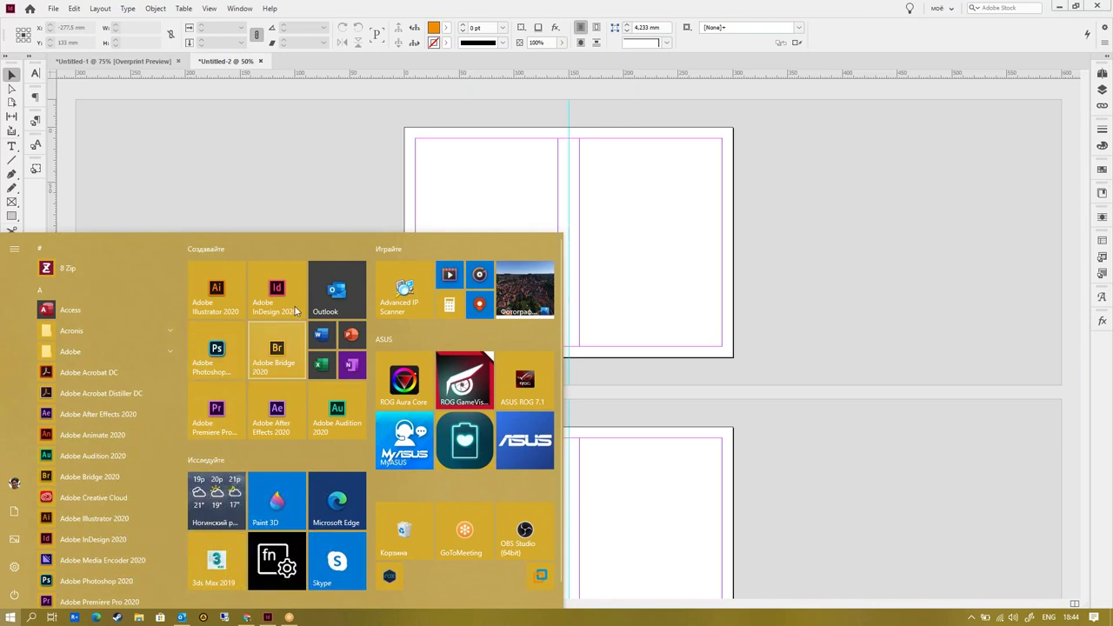
{"action": "key", "text": "Escape"}
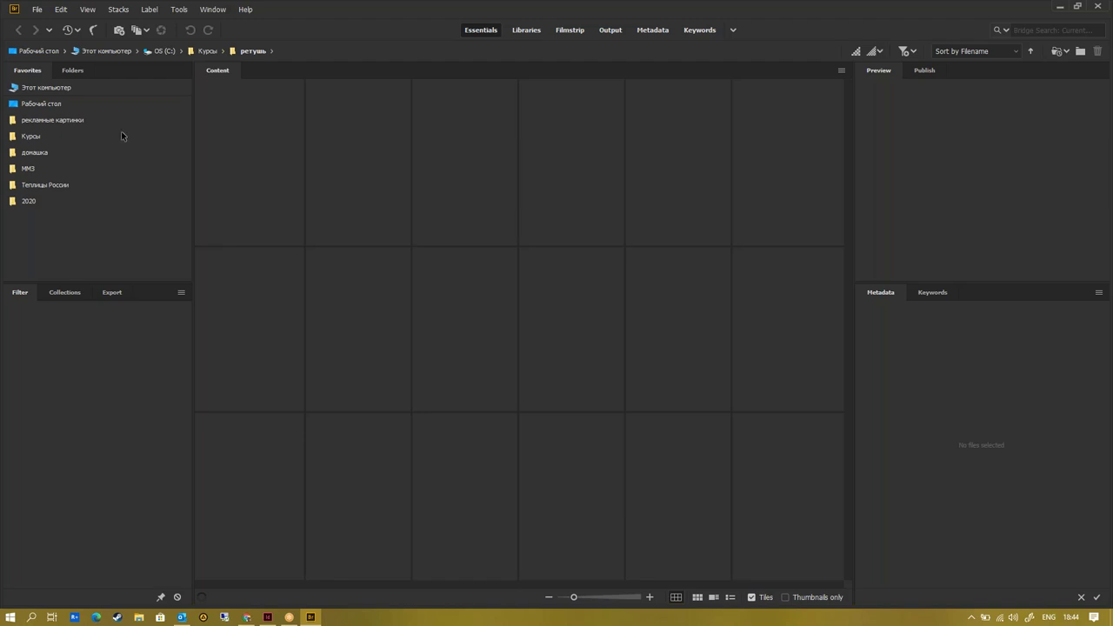
{"action": "left_click", "coordinate": [209, 51]}
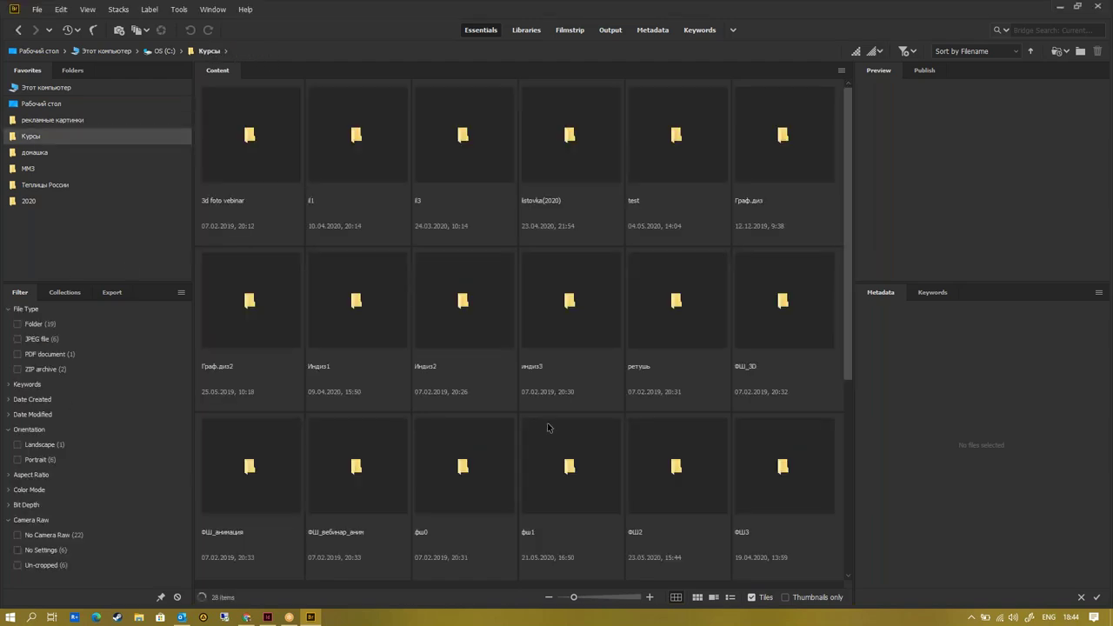
{"action": "left_click", "coordinate": [544, 467]}
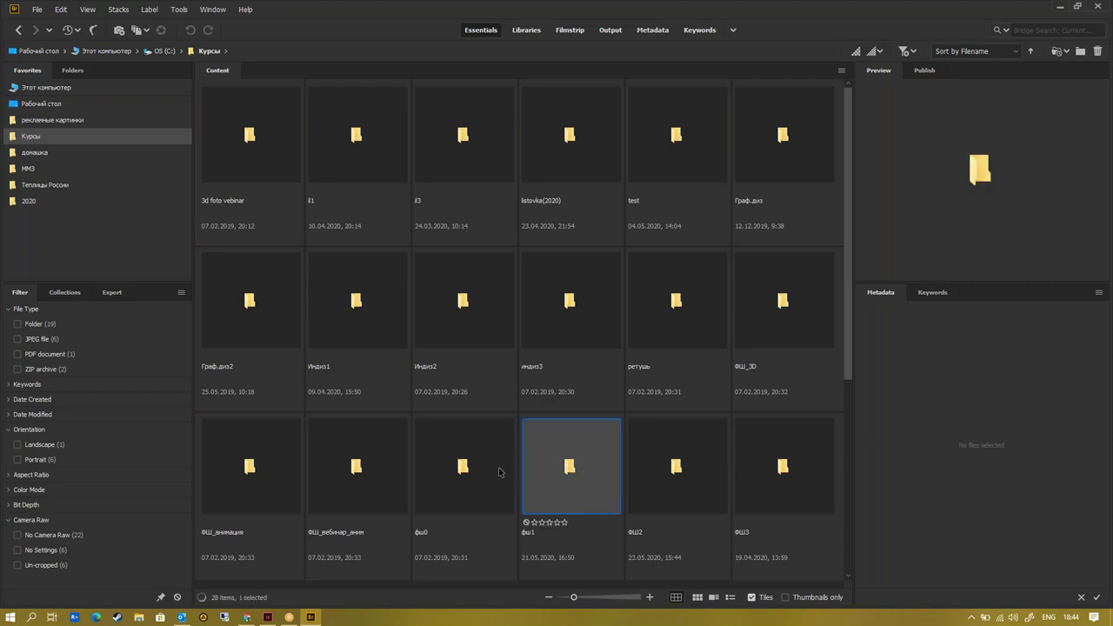
{"action": "double_click", "coordinate": [584, 473]}
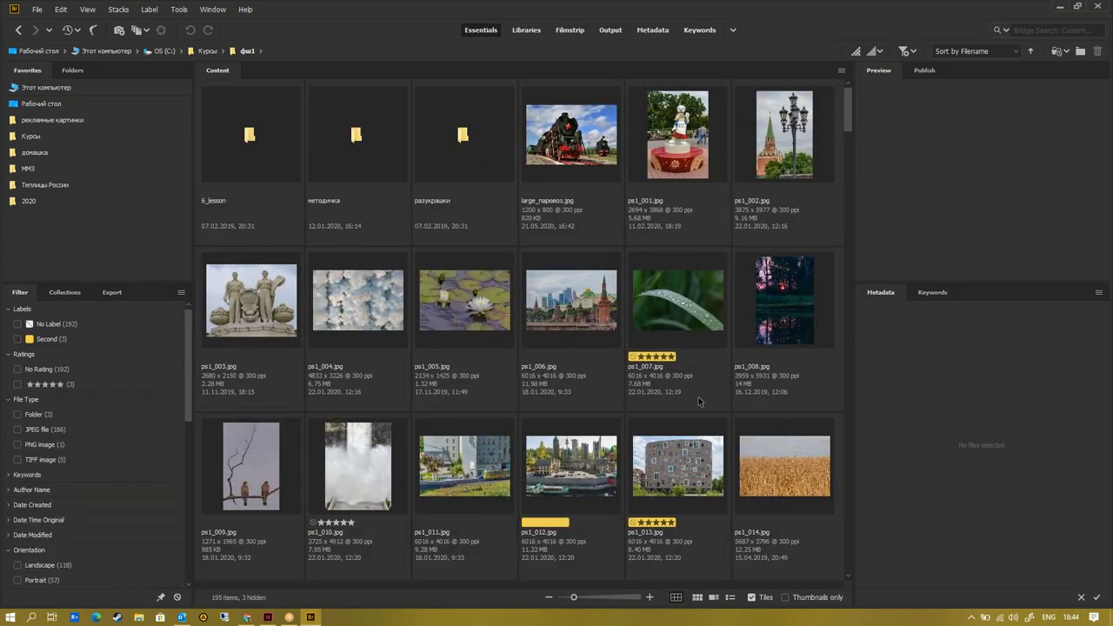
- Pick the wheat field image ps1_014.jpg from the folder and carry it over to the InDesign document
{"action": "scroll", "coordinate": [707, 359], "scroll_direction": "down", "scroll_amount": 10}
{"action": "scroll", "coordinate": [708, 359], "scroll_direction": "down", "scroll_amount": 4}
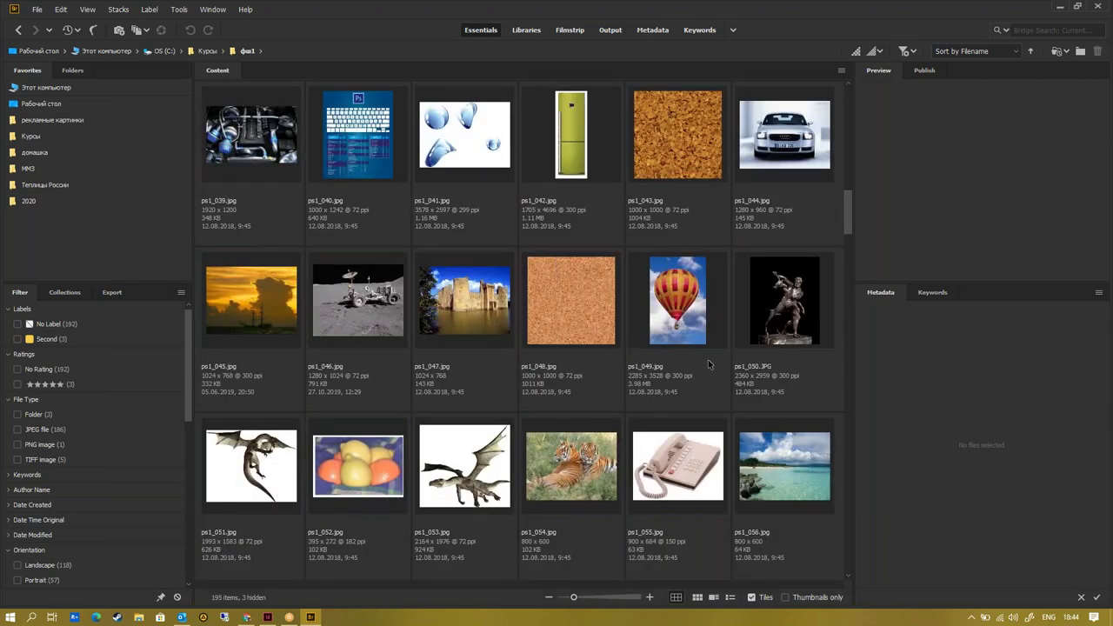
{"action": "scroll", "coordinate": [717, 381], "scroll_direction": "up", "scroll_amount": 14}
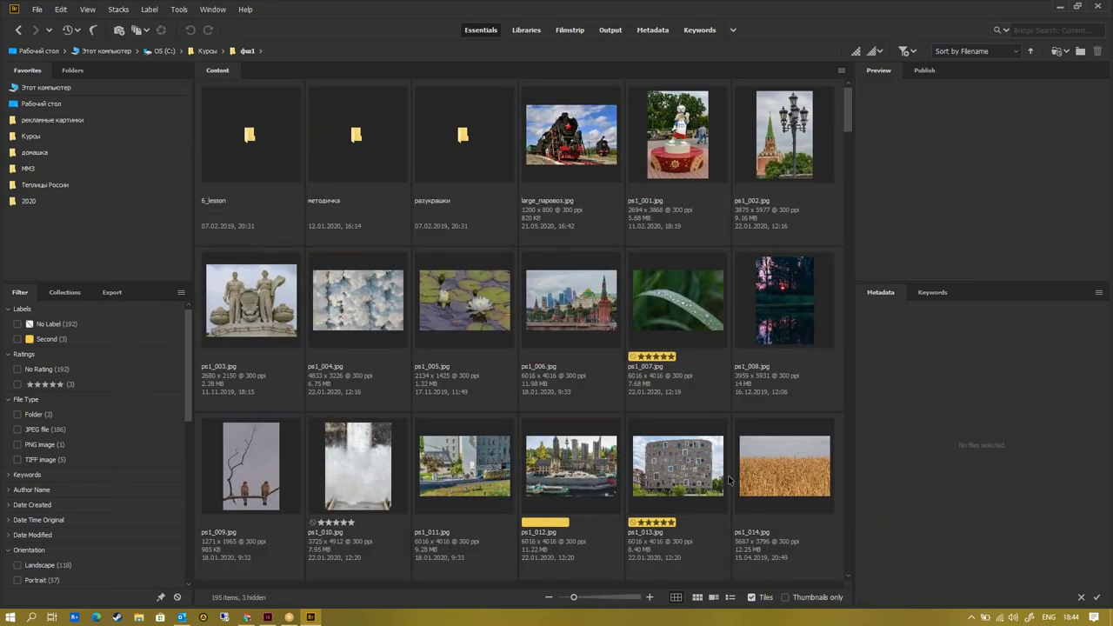
{"action": "left_click", "coordinate": [780, 485]}
{"action": "scroll", "coordinate": [748, 452], "scroll_direction": "down", "scroll_amount": 2}
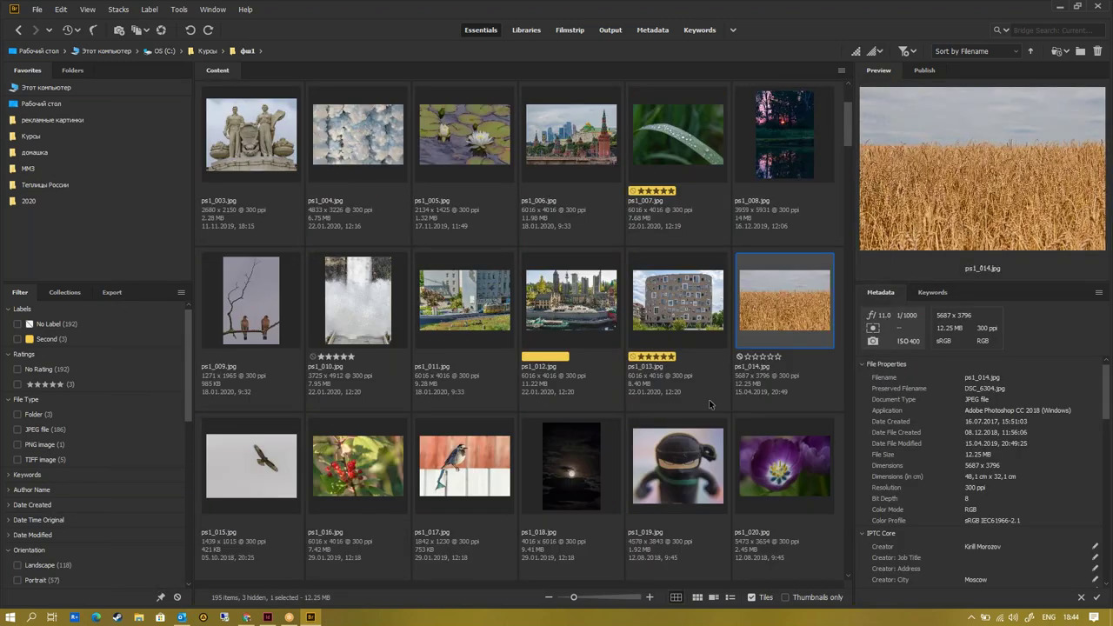
{"action": "scroll", "coordinate": [722, 390], "scroll_direction": "up", "scroll_amount": 2}
{"action": "key", "text": "alt+Tab"}
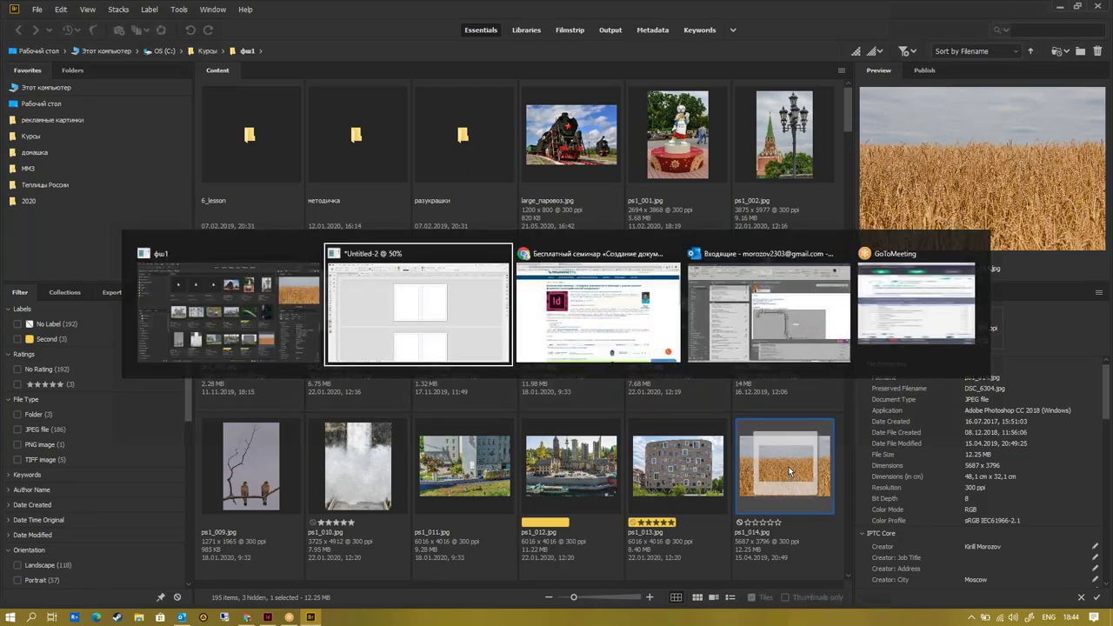
- Place the wheat field image so it fills the entire first page, 300 × 210 mm, and deselect it
{"action": "left_click", "coordinate": [453, 138]}
{"action": "left_click_drag", "start_coordinate": [454, 140], "coordinate": [405, 128]}
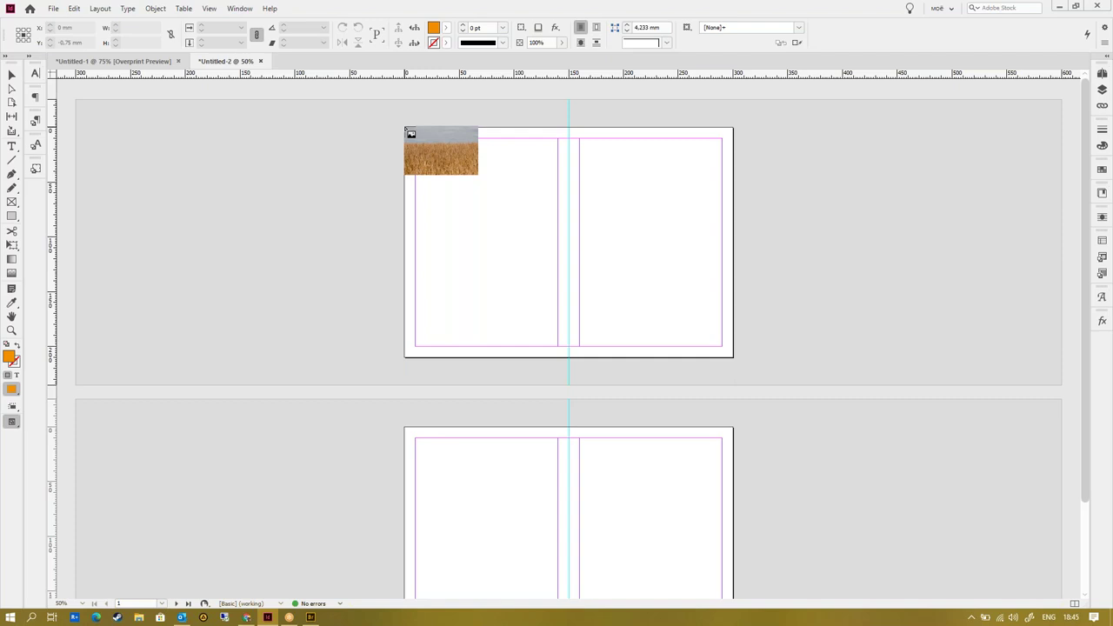
{"action": "left_click_drag", "start_coordinate": [405, 128], "coordinate": [478, 121]}
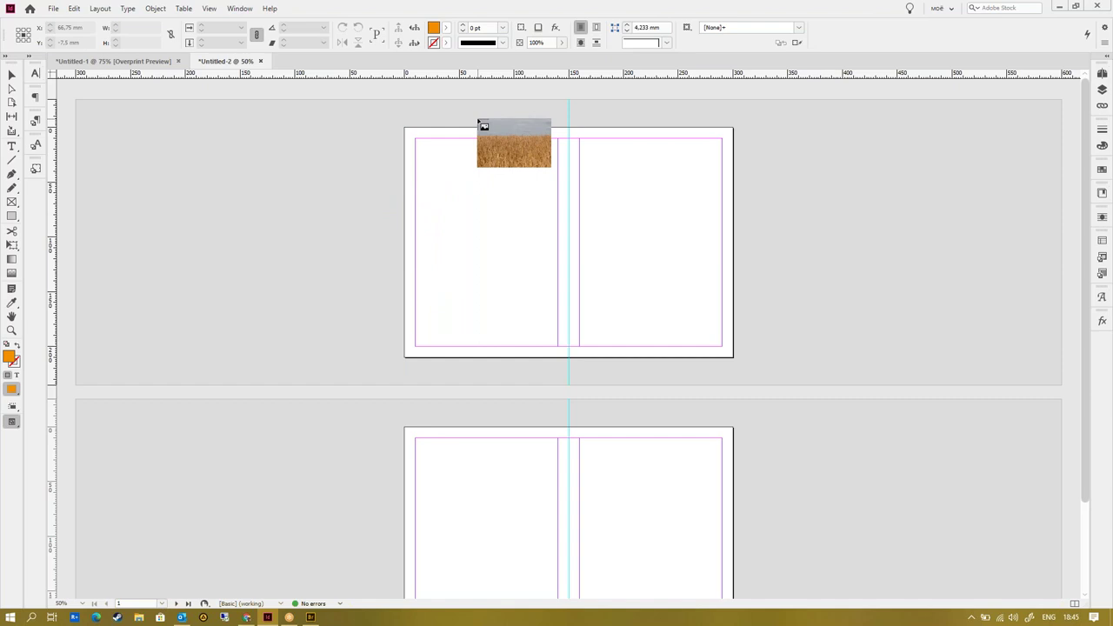
{"action": "left_click_drag", "start_coordinate": [479, 122], "coordinate": [87, 434]}
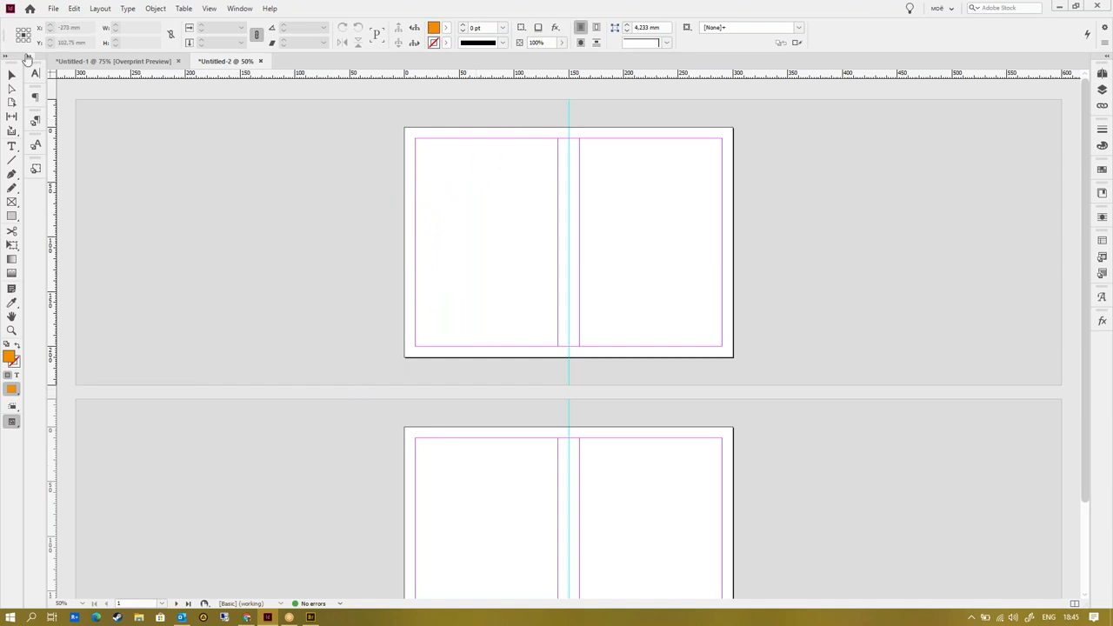
{"action": "left_click_drag", "start_coordinate": [11, 83], "coordinate": [733, 356]}
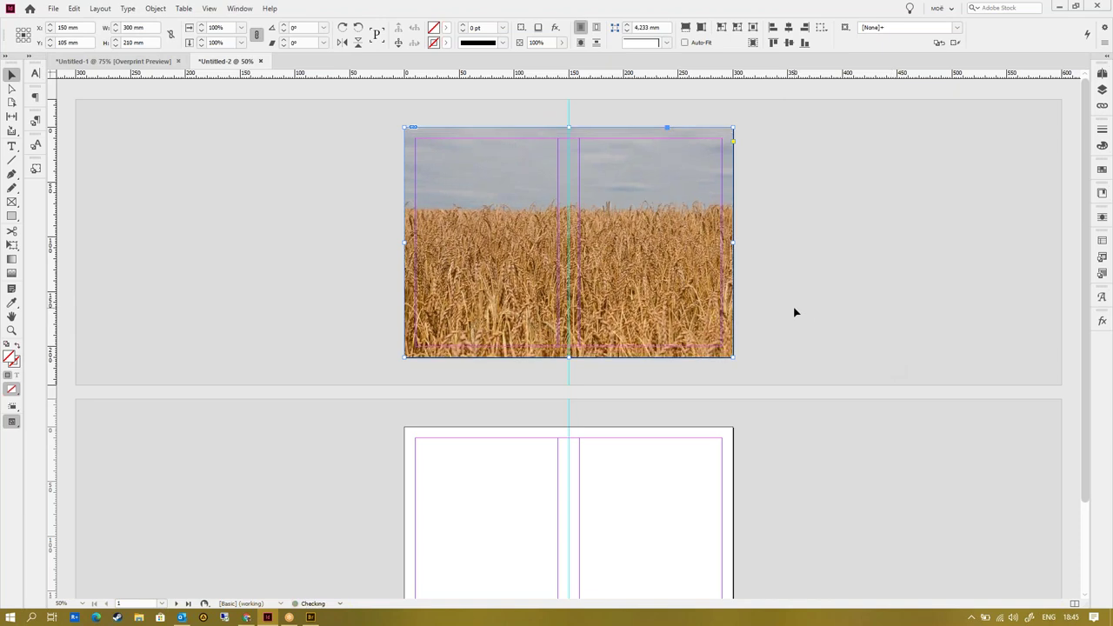
{"action": "left_click", "coordinate": [779, 243]}
- Select the placed wheat field image and examine its edges against the page boundary
{"action": "scroll", "coordinate": [750, 180], "scroll_direction": "up", "scroll_amount": 2}
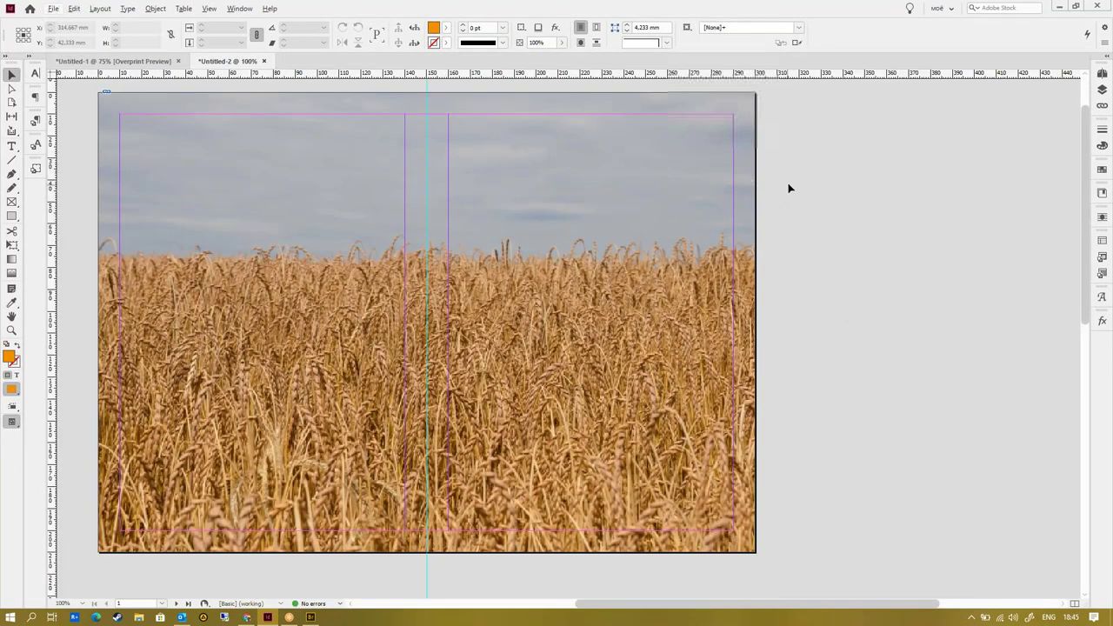
{"action": "scroll", "coordinate": [789, 186], "scroll_direction": "up", "scroll_amount": 1}
{"action": "left_click", "coordinate": [737, 189]}
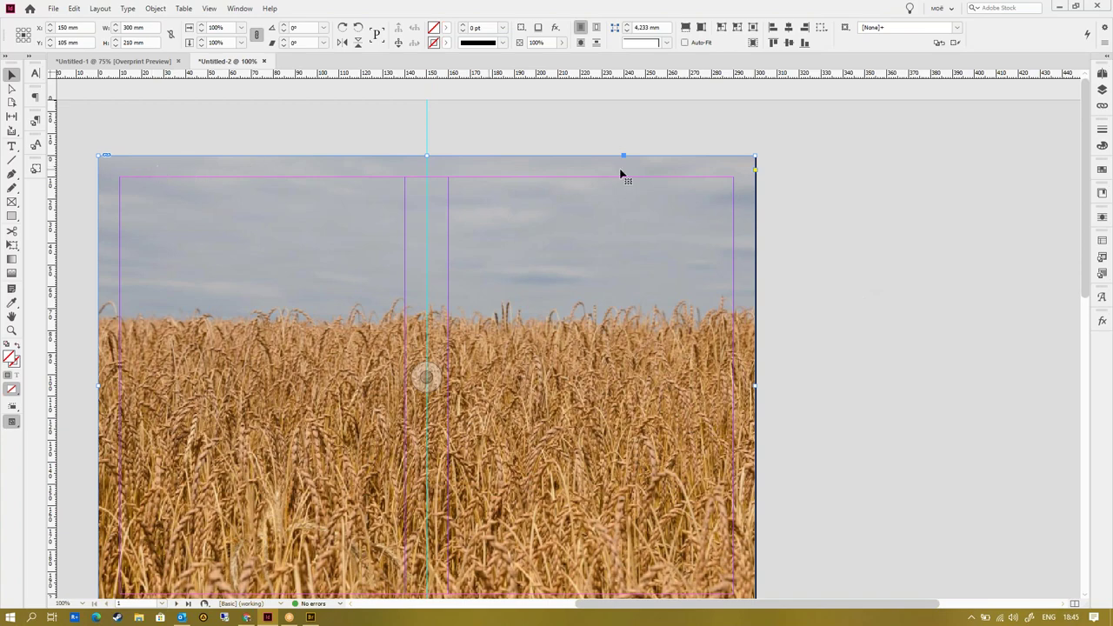
{"action": "scroll", "coordinate": [758, 242], "scroll_direction": "down", "scroll_amount": 6}
{"action": "scroll", "coordinate": [747, 252], "scroll_direction": "up", "scroll_amount": 3}
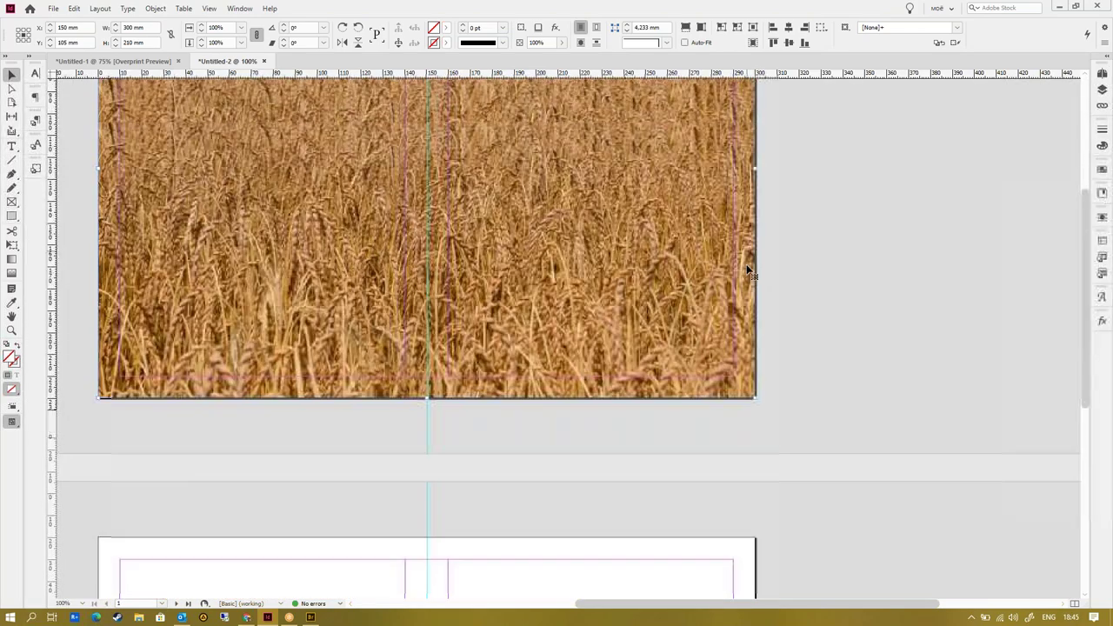
{"action": "scroll", "coordinate": [748, 274], "scroll_direction": "up", "scroll_amount": 4}
{"action": "scroll", "coordinate": [750, 283], "scroll_direction": "down", "scroll_amount": 1}
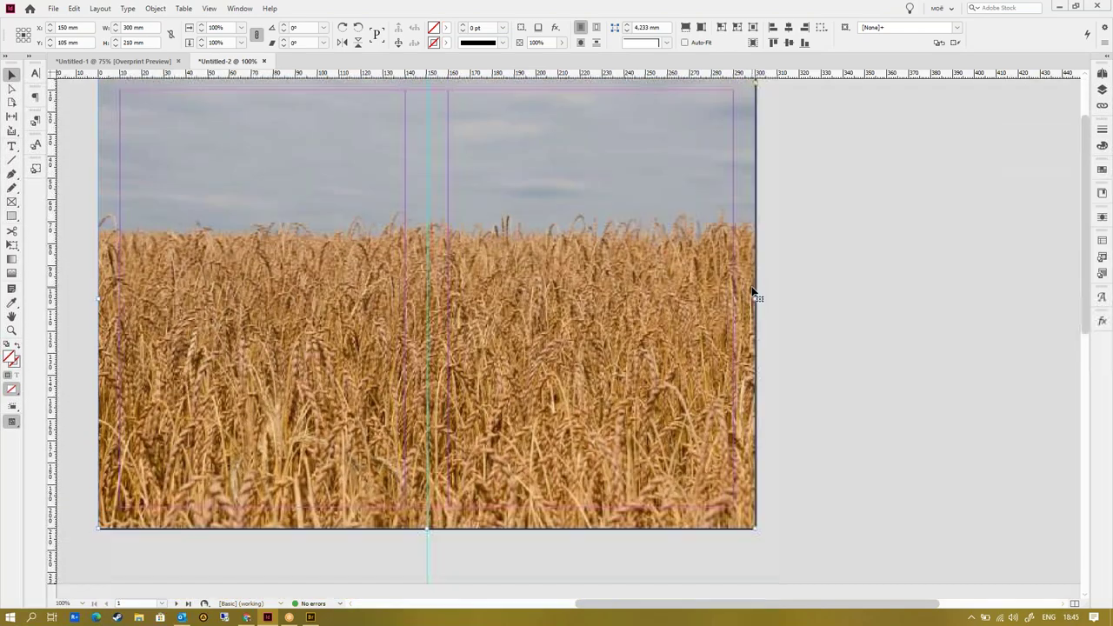
{"action": "scroll", "coordinate": [753, 294], "scroll_direction": "up", "scroll_amount": 1}
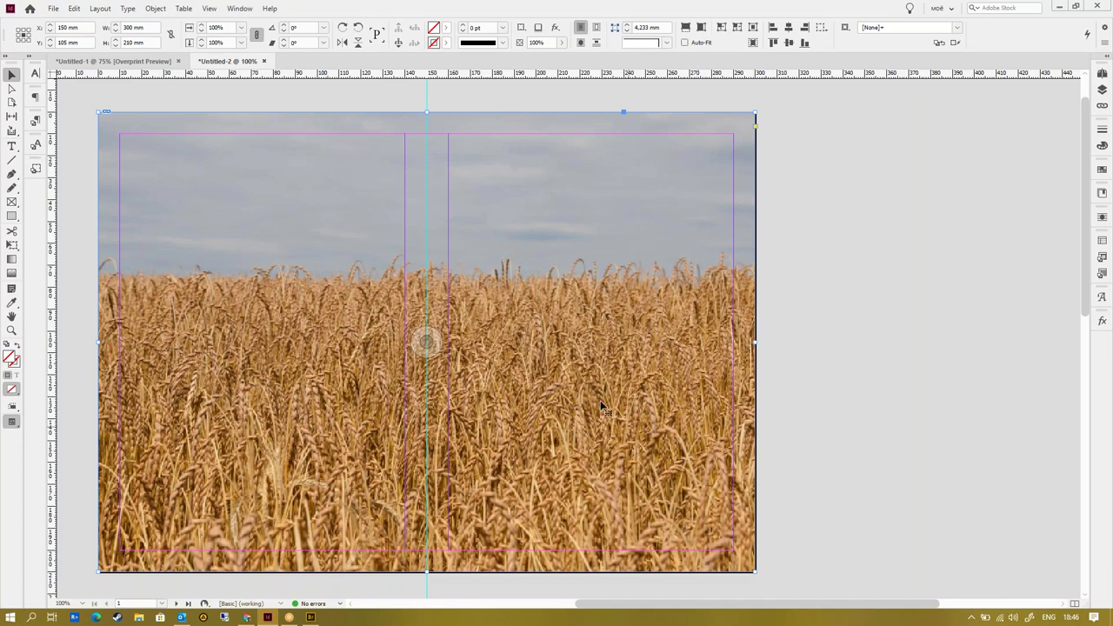
{"action": "left_click", "coordinate": [74, 9]}
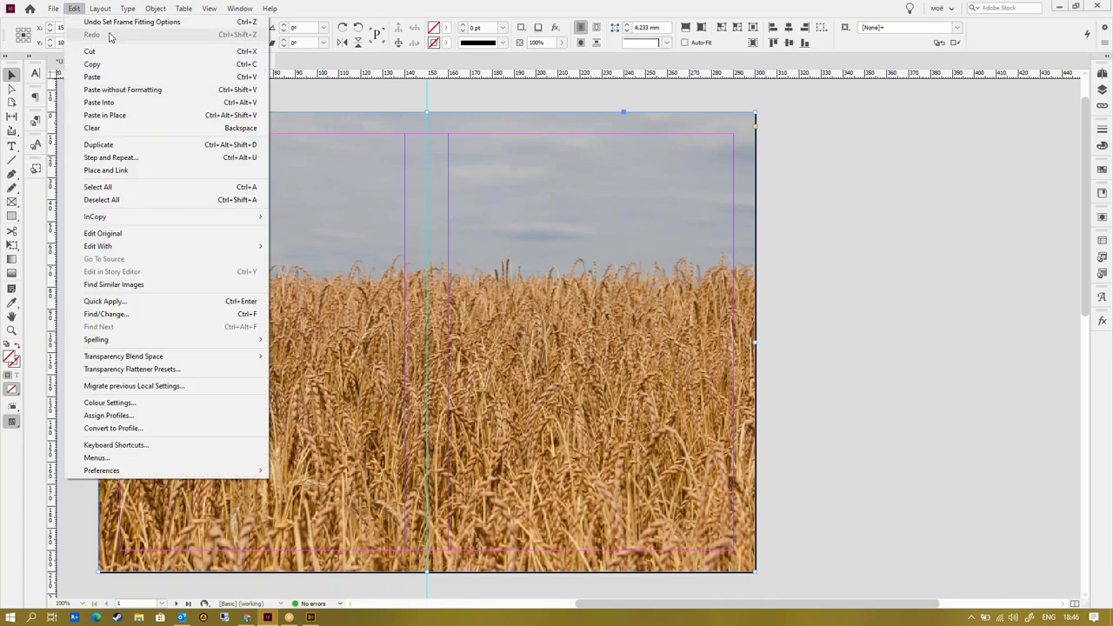
{"action": "mouse_move", "coordinate": [100, 8]}
{"action": "left_click", "coordinate": [111, 35]}
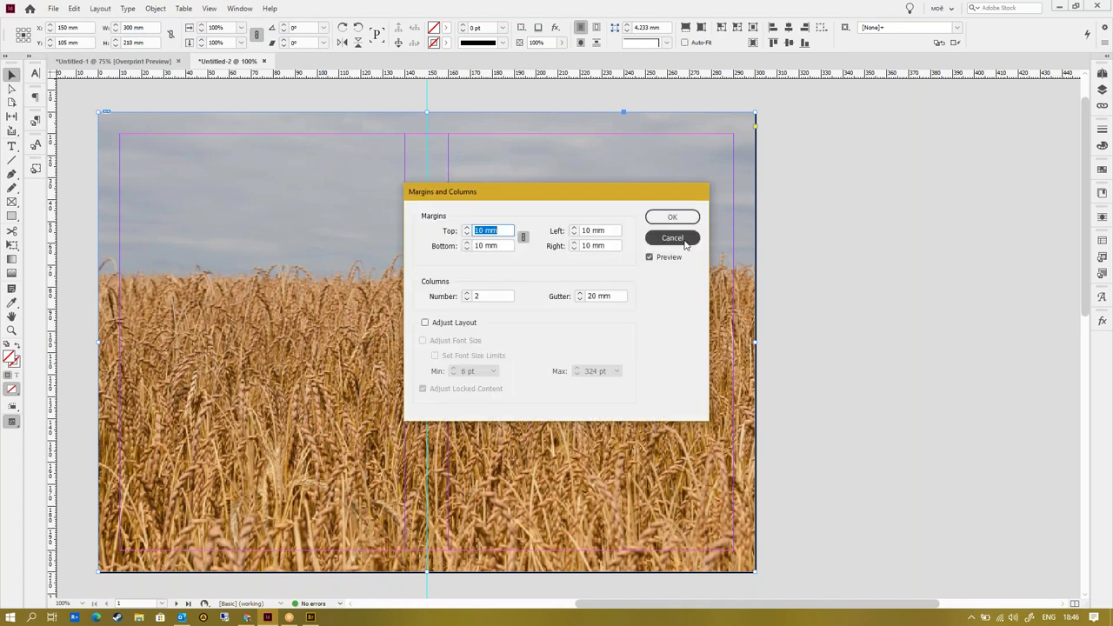
{"action": "left_click", "coordinate": [685, 244]}
- Set the document's bleed to 5 mm on all four sides
{"action": "left_click", "coordinate": [52, 9]}
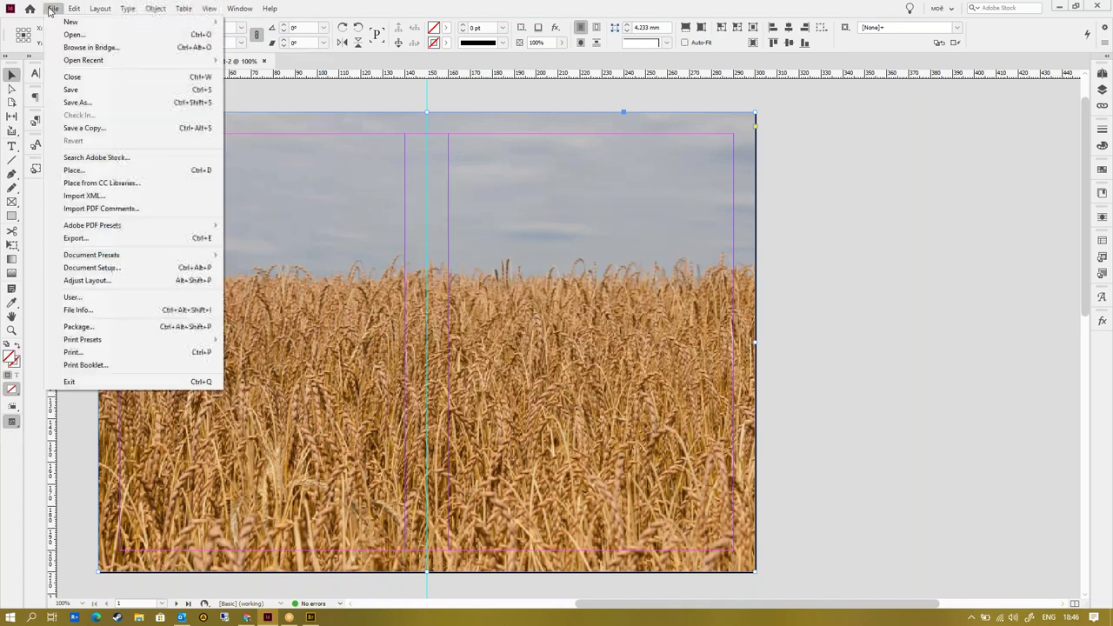
{"action": "left_click", "coordinate": [117, 271]}
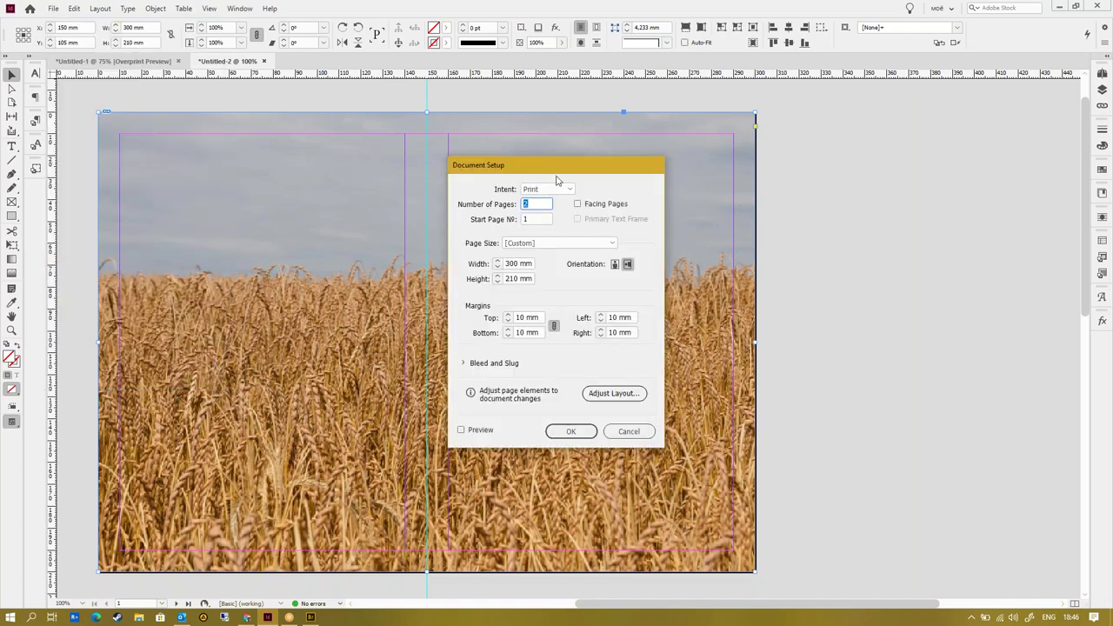
{"action": "left_click", "coordinate": [462, 362]}
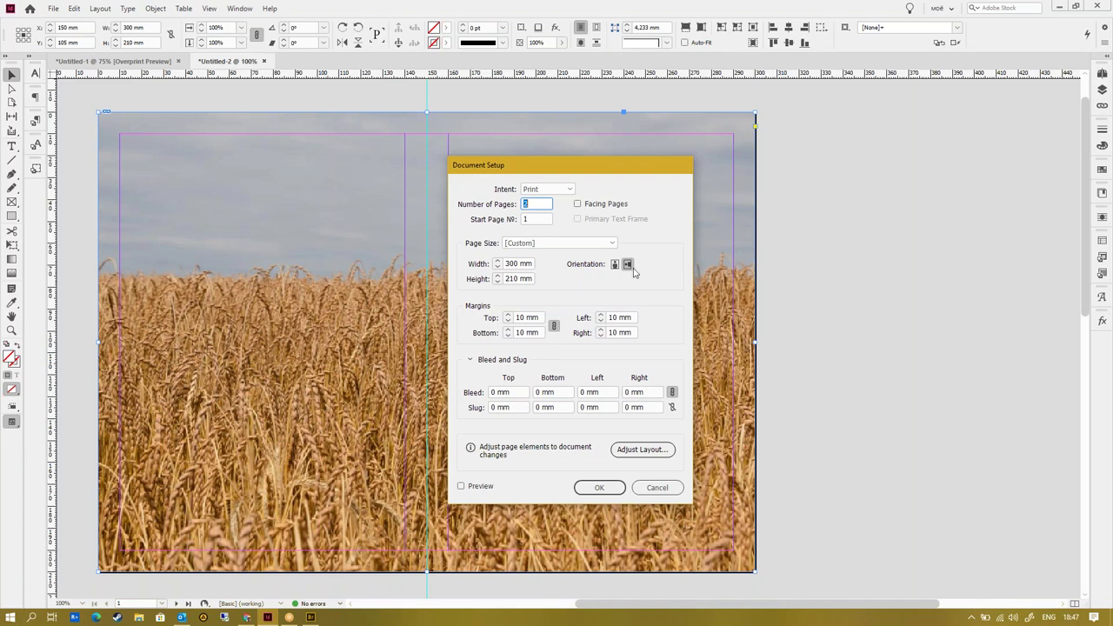
{"action": "left_click", "coordinate": [515, 392]}
{"action": "type", "text": "5"}
{"action": "left_click", "coordinate": [563, 390]}
{"action": "left_click", "coordinate": [611, 488]}
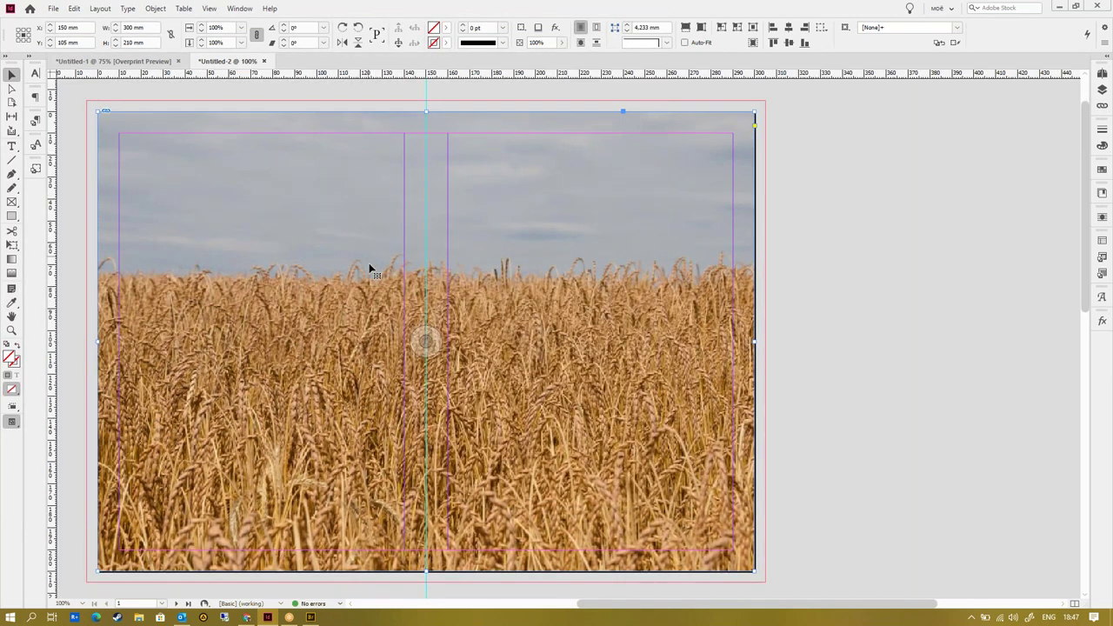
- Extend the wheat field image frame to the bleed edges, 310 × 220 mm, and refit the image to fill it proportionally
{"action": "left_click_drag", "start_coordinate": [286, 240], "coordinate": [354, 232]}
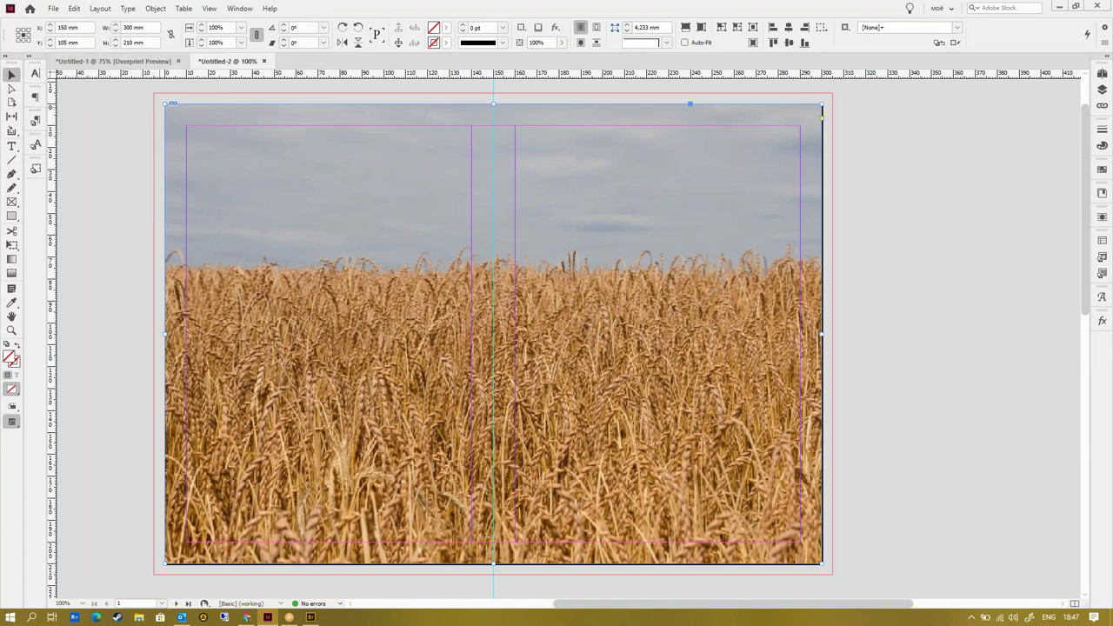
{"action": "left_click_drag", "start_coordinate": [166, 104], "coordinate": [153, 92]}
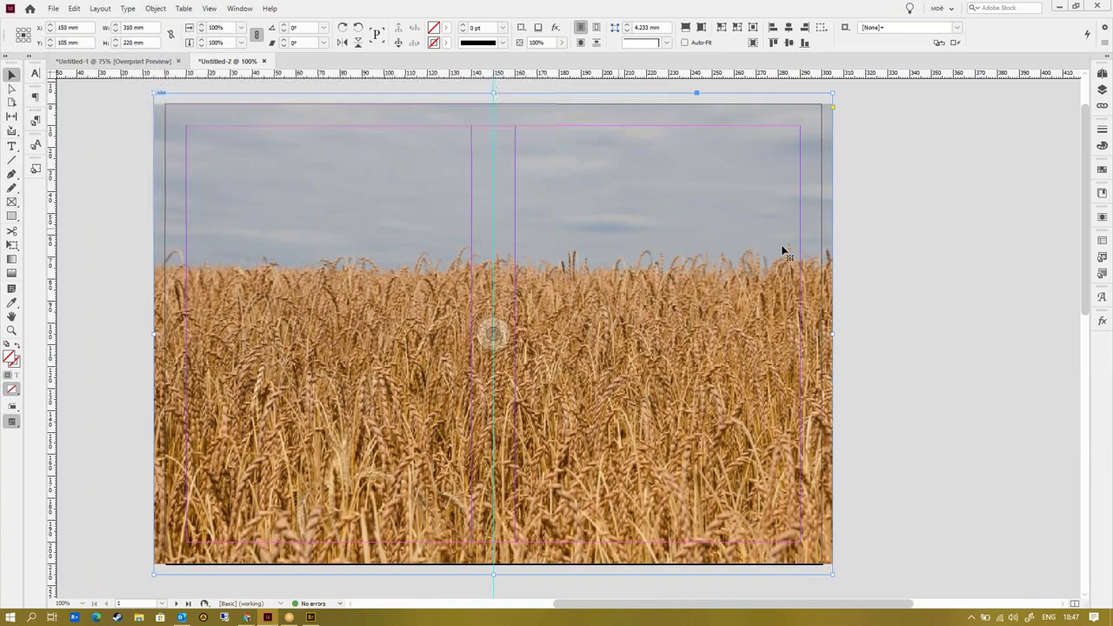
{"action": "key", "text": "ctrl+alt+shift+c"}
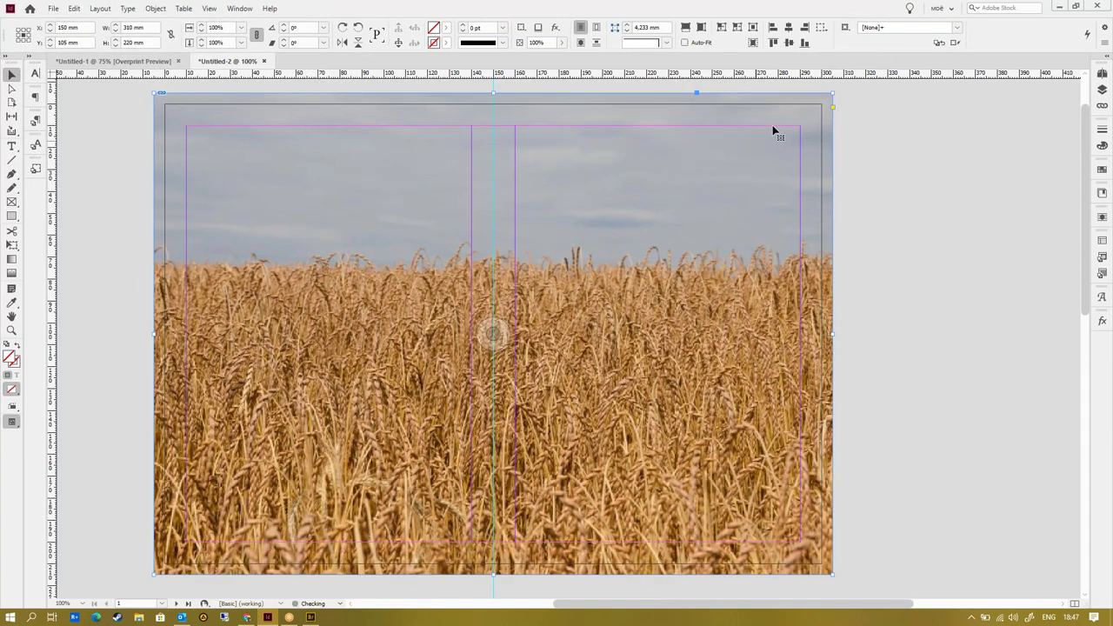
{"action": "left_click", "coordinate": [850, 178]}
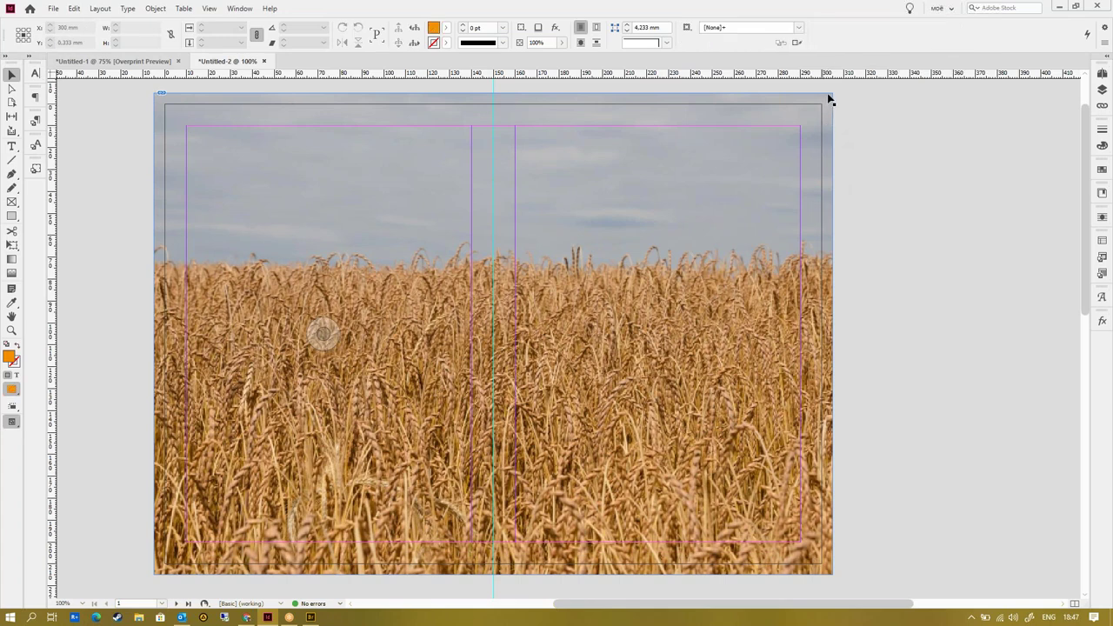
- Undo the image frame enlargement and the document bleed, leaving the image deselected
{"action": "scroll", "coordinate": [260, 139], "scroll_direction": "down", "scroll_amount": 10}
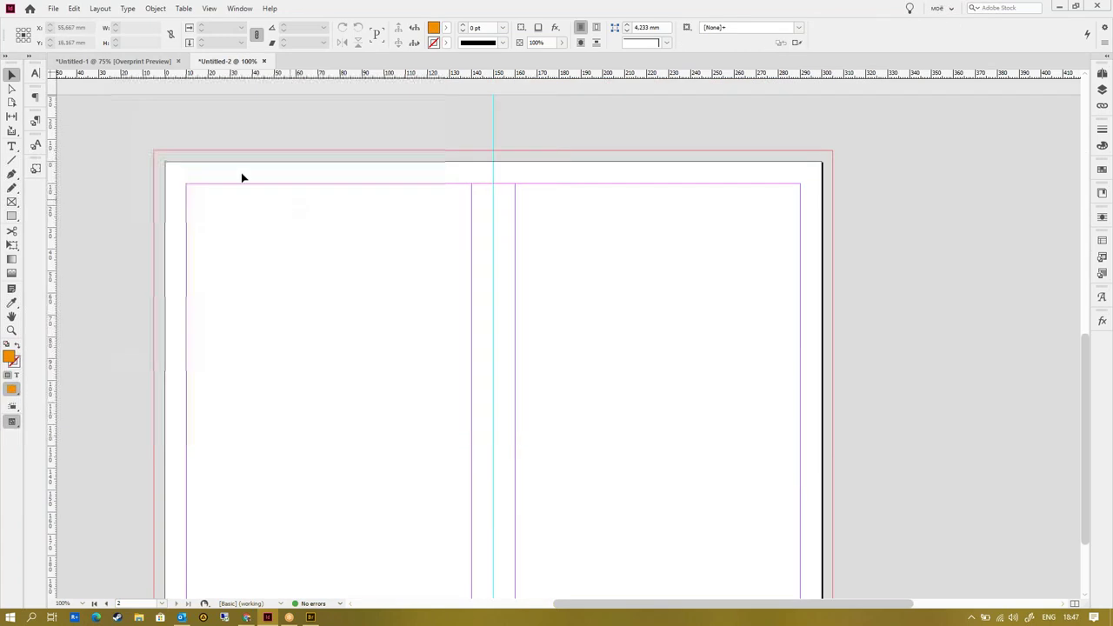
{"action": "scroll", "coordinate": [417, 321], "scroll_direction": "up", "scroll_amount": 5}
{"action": "scroll", "coordinate": [477, 437], "scroll_direction": "up", "scroll_amount": 3}
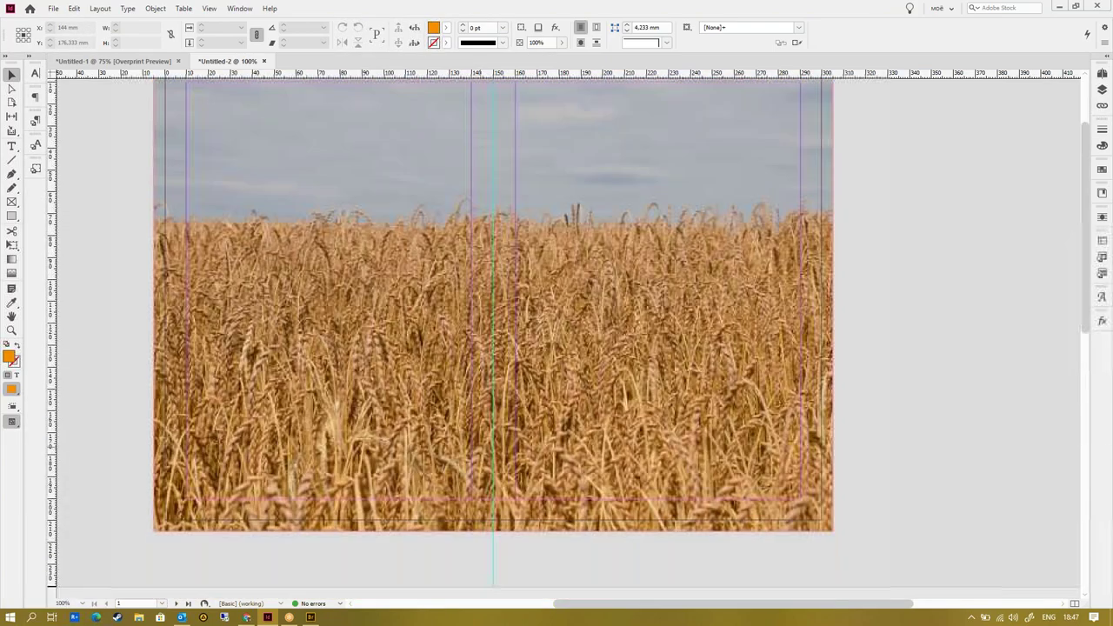
{"action": "scroll", "coordinate": [493, 331], "scroll_direction": "up", "scroll_amount": 1}
{"action": "scroll", "coordinate": [493, 330], "scroll_direction": "down", "scroll_amount": 1}
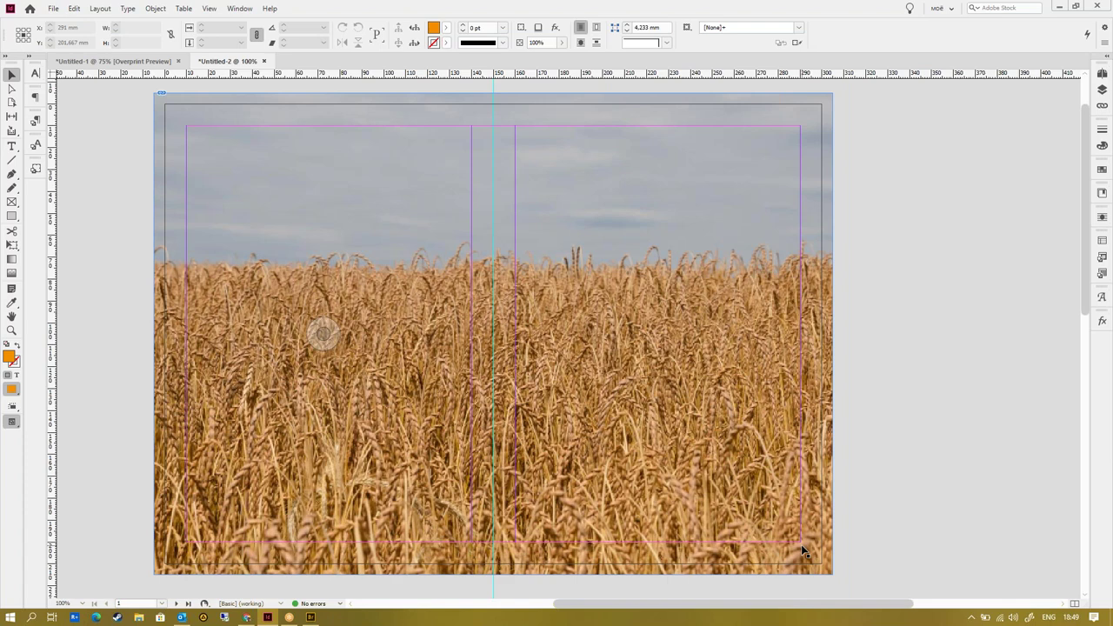
{"action": "left_click", "coordinate": [800, 545]}
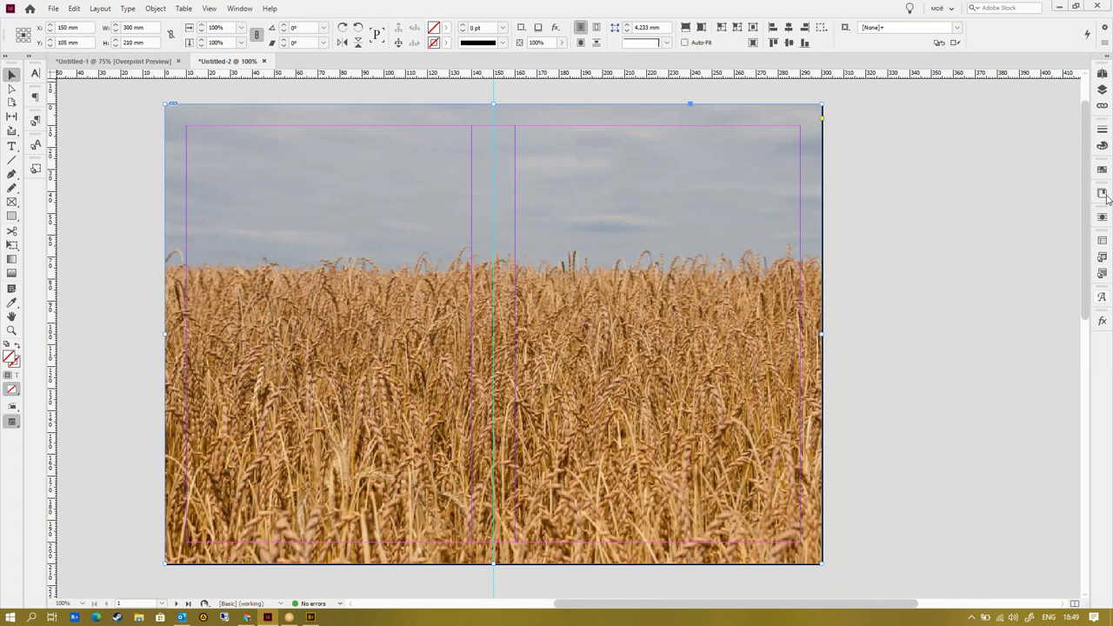
{"action": "left_click", "coordinate": [907, 218]}
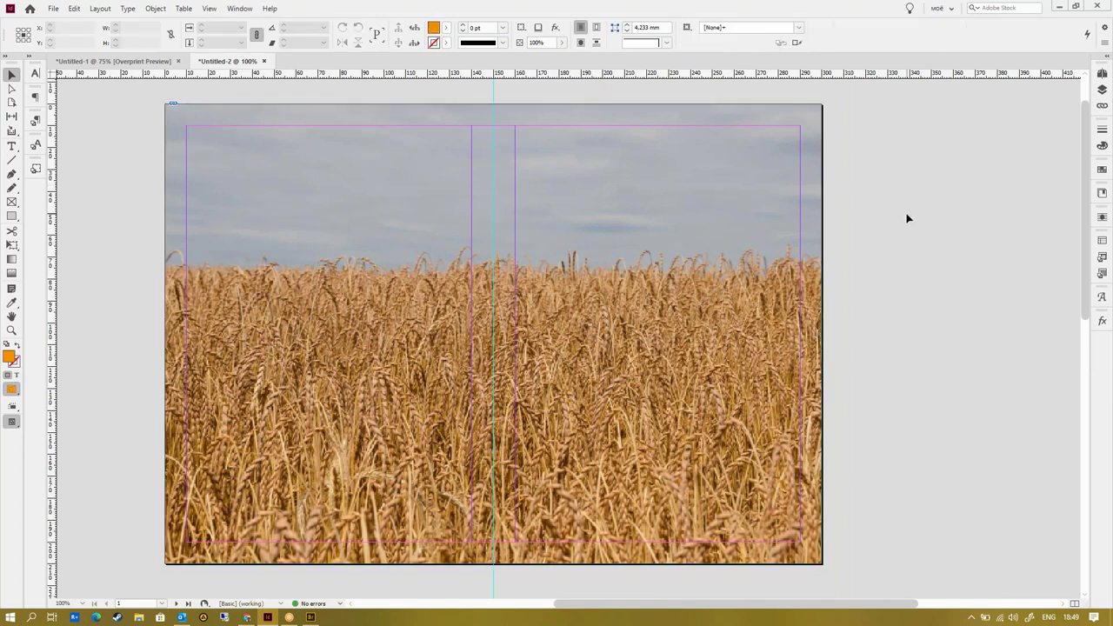
- Set a linked 5 mm bleed for the top, bottom, left and right of the document
{"action": "left_click", "coordinate": [50, 10]}
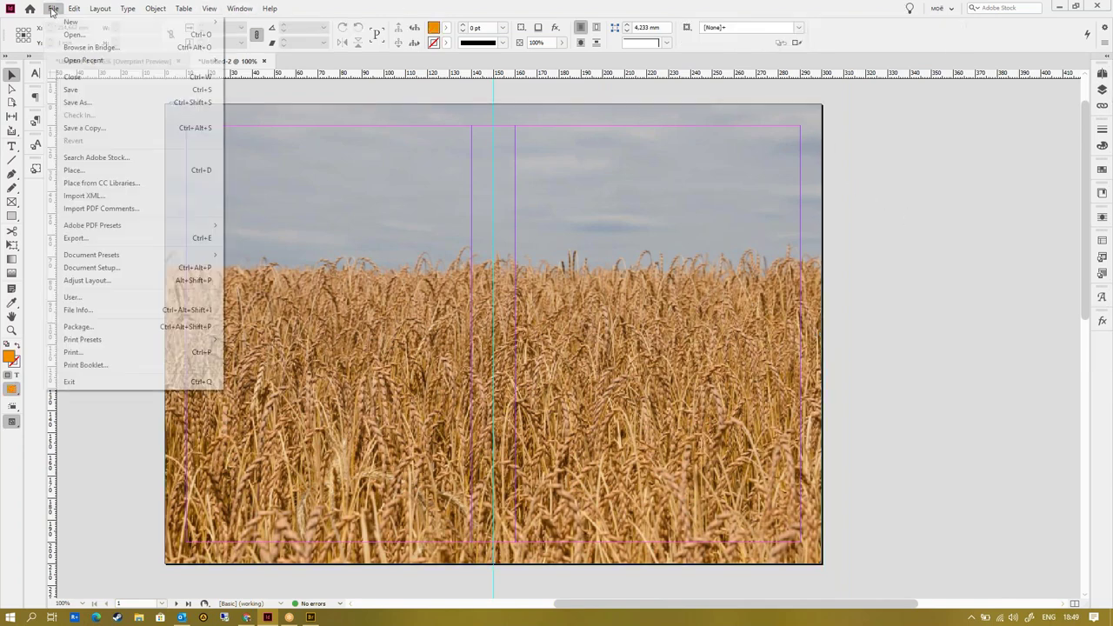
{"action": "left_click", "coordinate": [91, 267]}
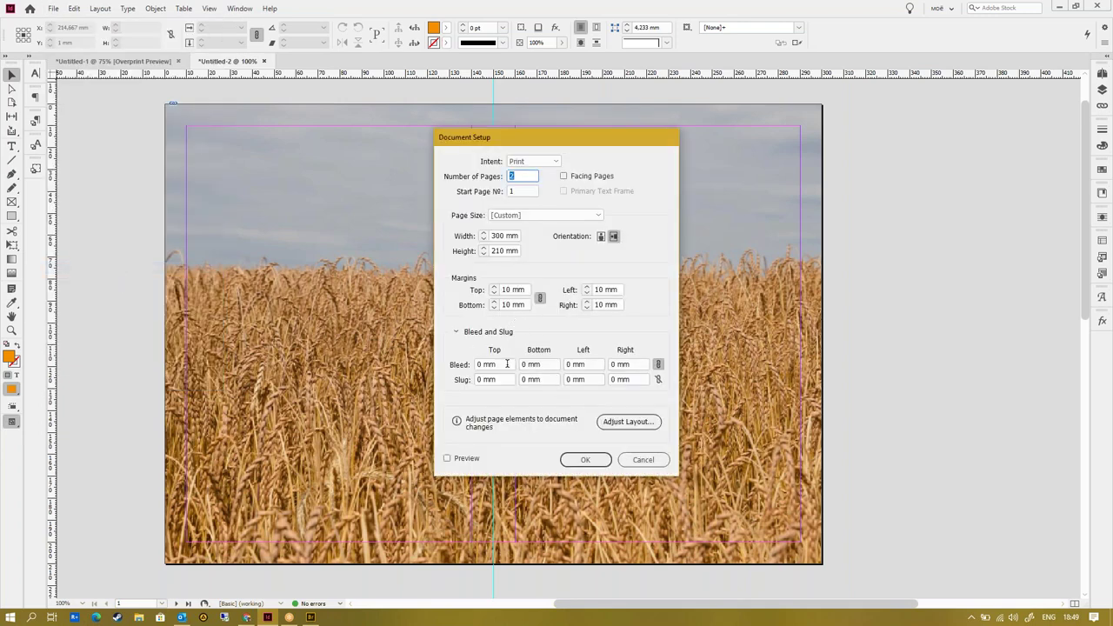
{"action": "left_click", "coordinate": [501, 363]}
{"action": "type", "text": "5"}
{"action": "left_click", "coordinate": [546, 367]}
{"action": "left_click", "coordinate": [595, 458]}
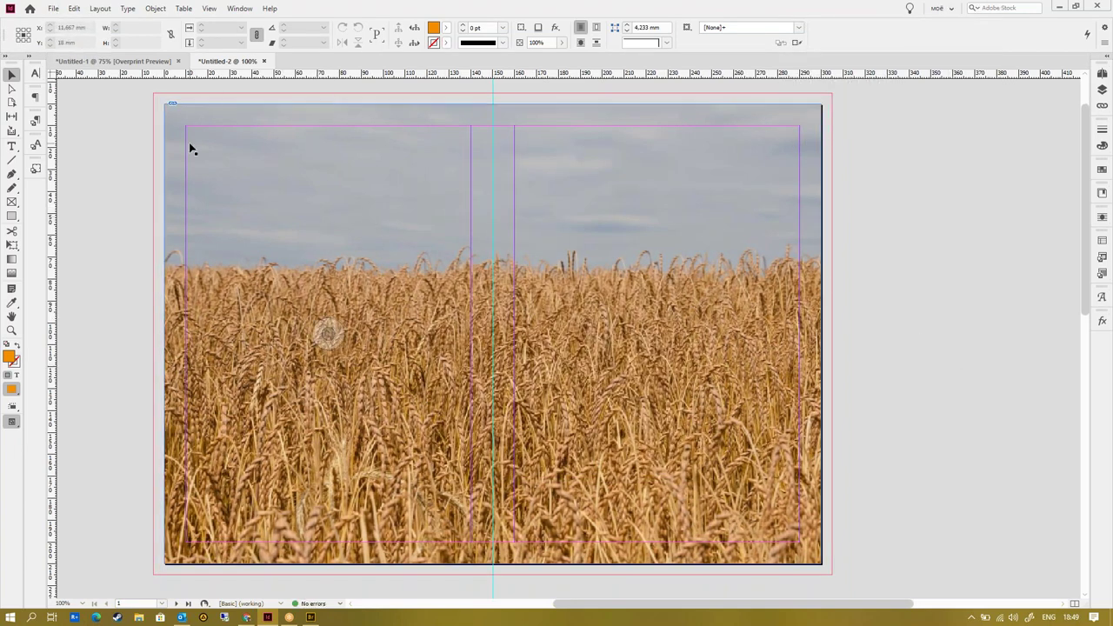
- Enlarge the wheat field image frame to the bleed edges, 310 × 220 mm, fill it proportionally with the image and deselect it
{"action": "left_click", "coordinate": [212, 152]}
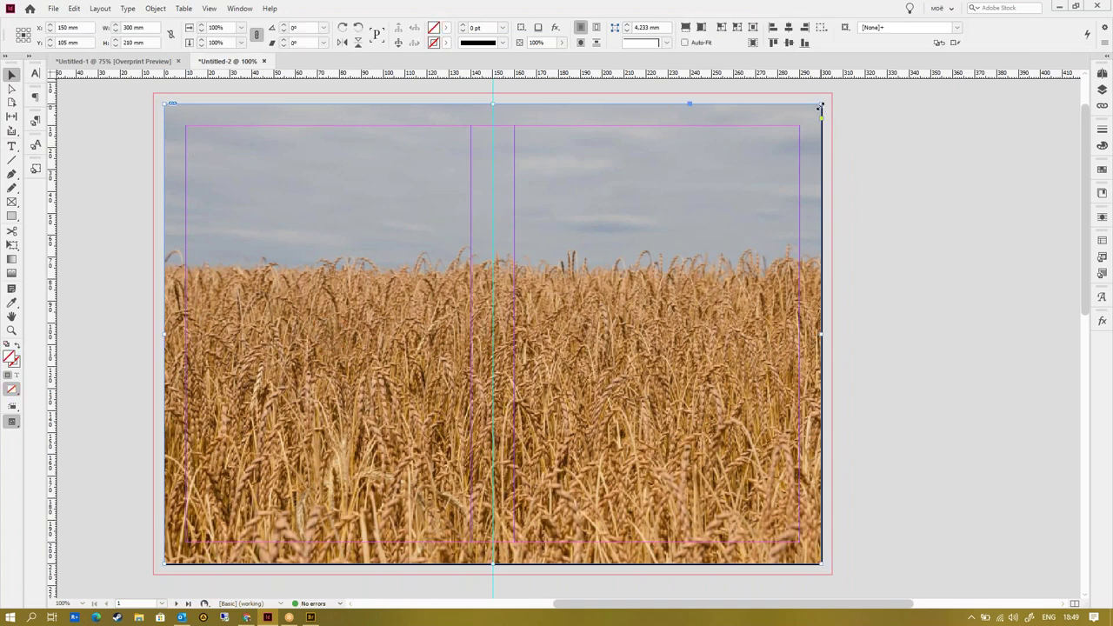
{"action": "left_click_drag", "start_coordinate": [822, 104], "coordinate": [832, 93]}
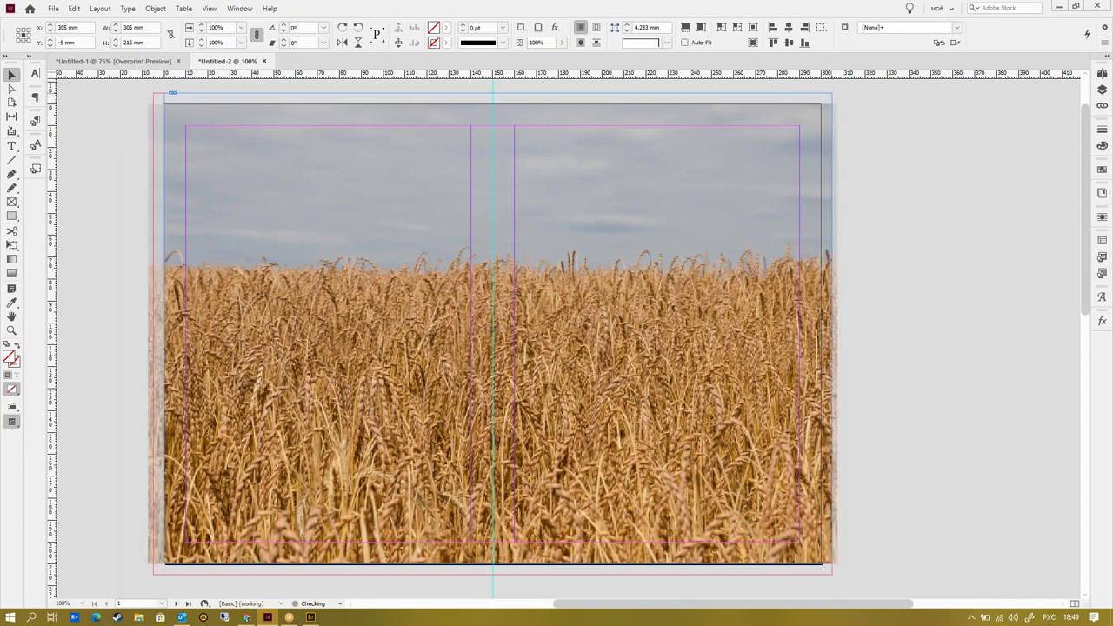
{"action": "left_click_drag", "start_coordinate": [157, 565], "coordinate": [154, 574]}
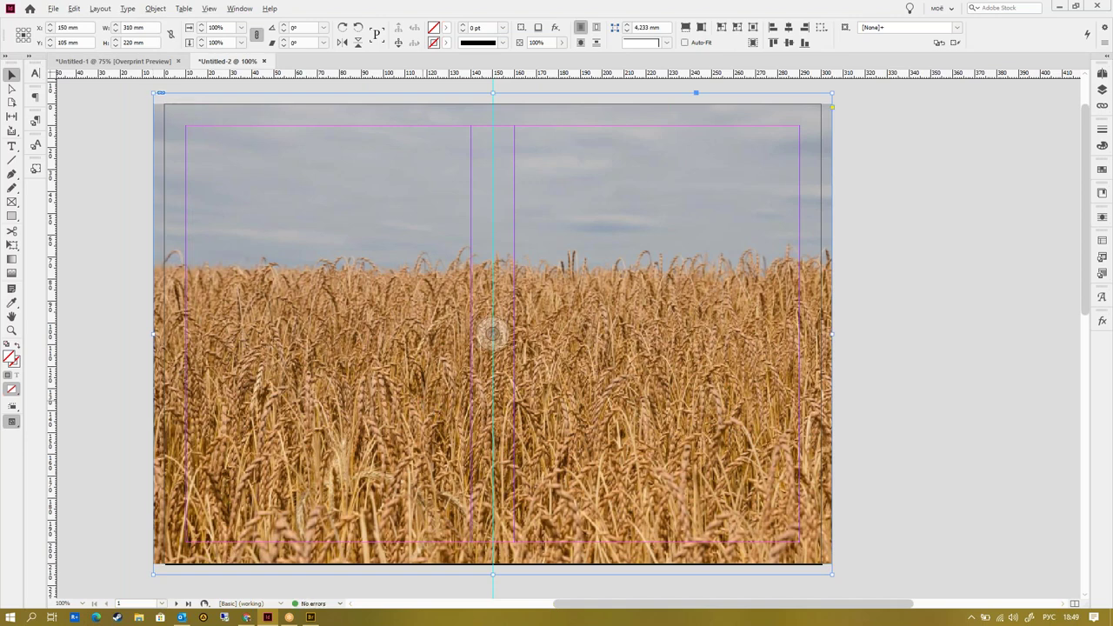
{"action": "left_click", "coordinate": [954, 357]}
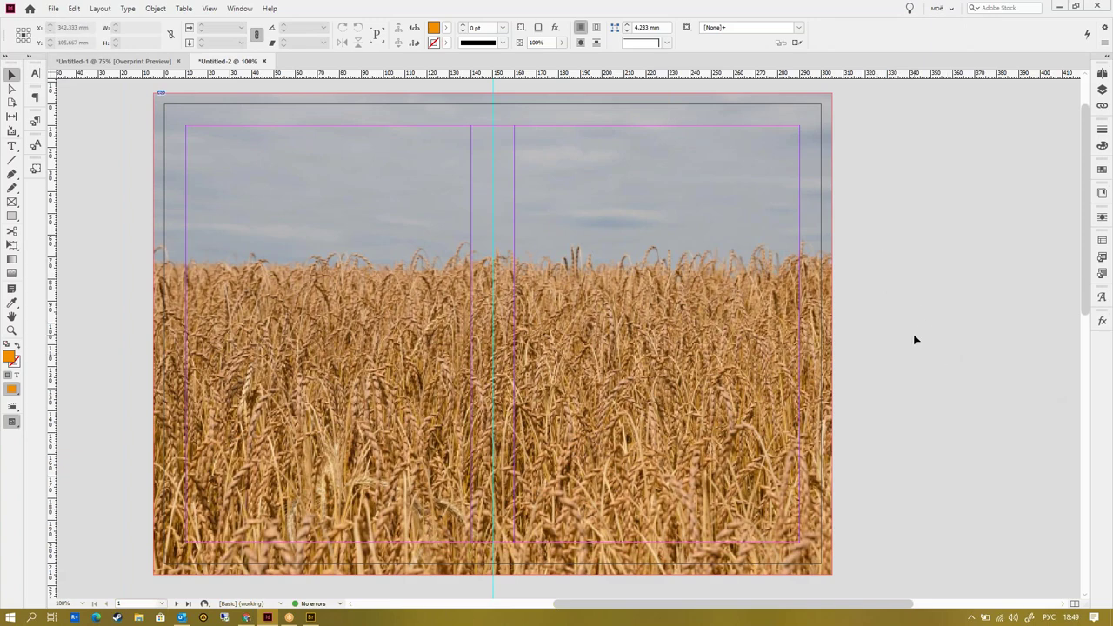
- Draw a text frame about 46 mm high across the top of the first page's right column and enter the title Пшеница
{"action": "scroll", "coordinate": [918, 348], "scroll_direction": "down", "scroll_amount": 3}
{"action": "scroll", "coordinate": [934, 451], "scroll_direction": "up", "scroll_amount": 3}
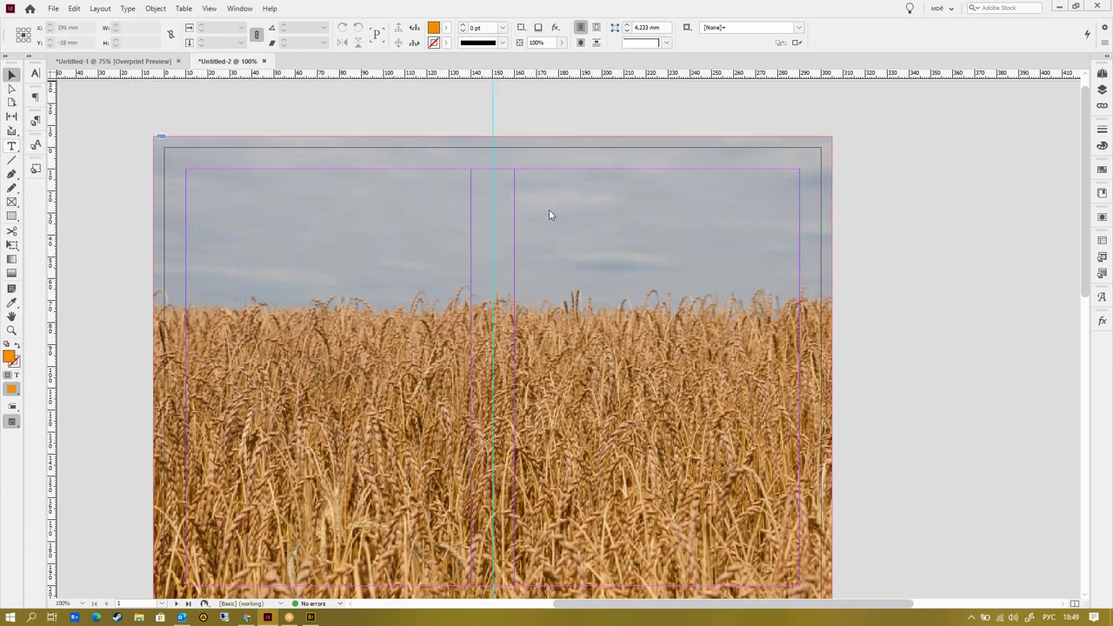
{"action": "key", "text": "t"}
{"action": "left_click_drag", "start_coordinate": [527, 189], "coordinate": [786, 272]}
{"action": "key", "text": "ctrl+z"}
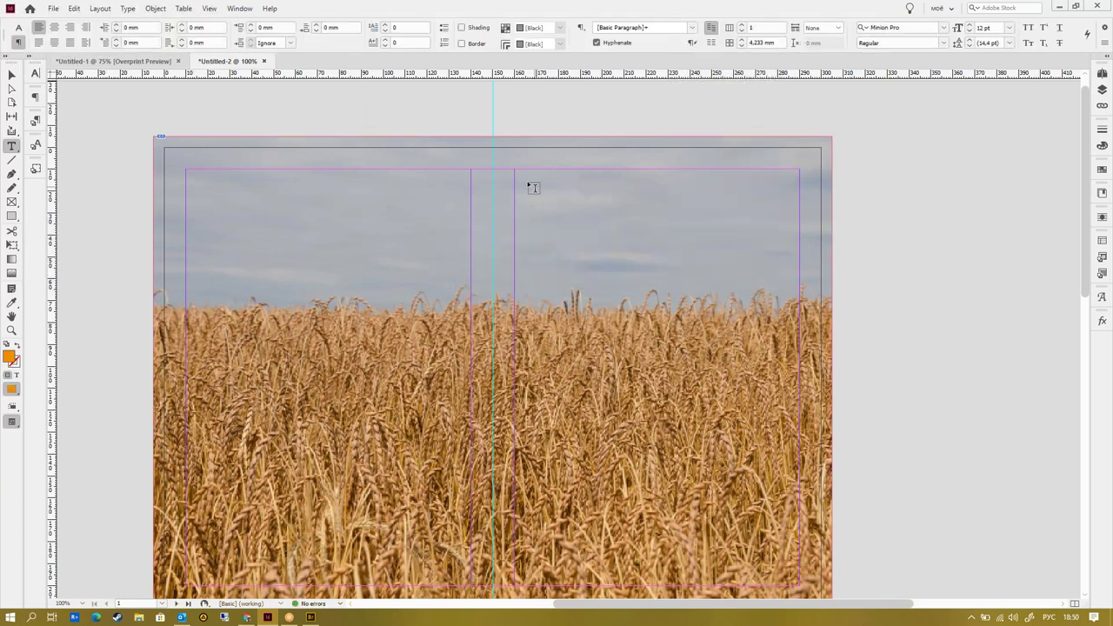
{"action": "key", "text": "ctrl+shift+z"}
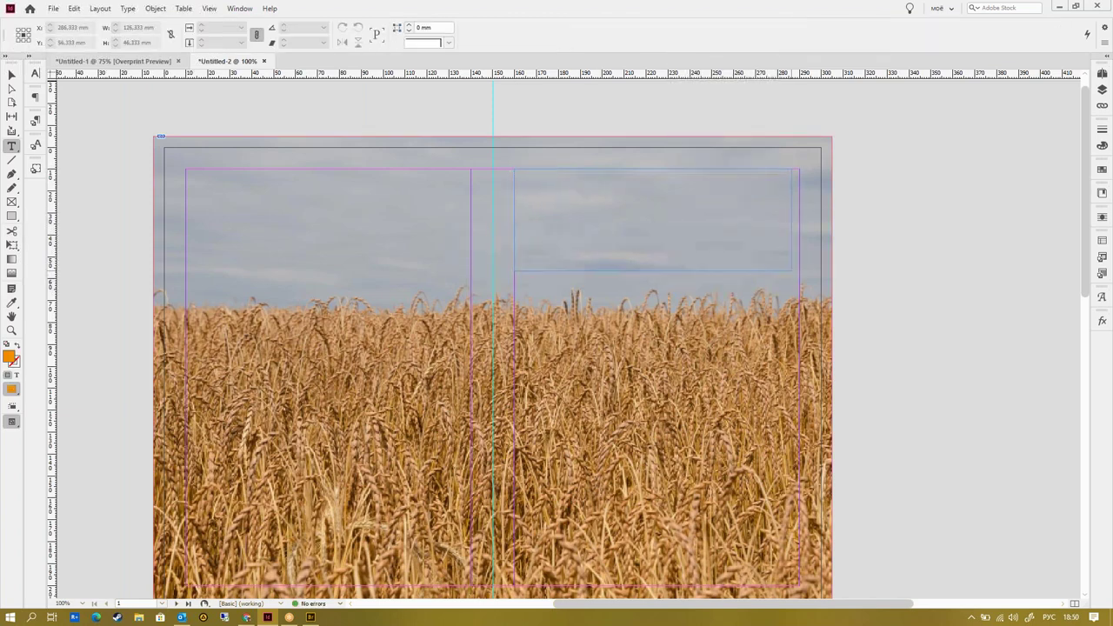
{"action": "left_click", "coordinate": [973, 319]}
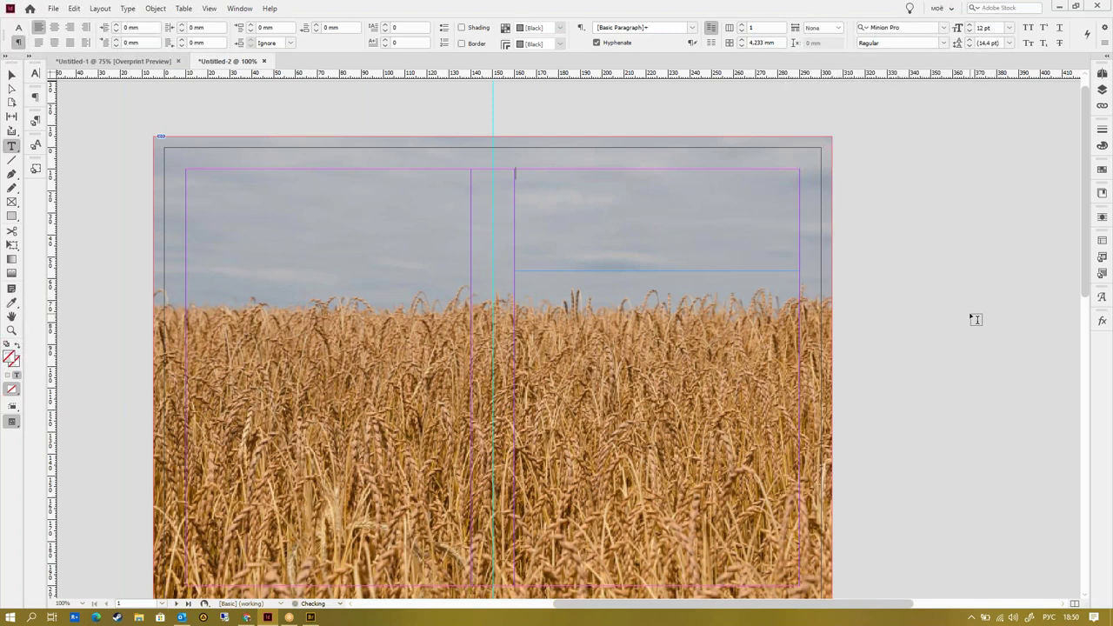
{"action": "left_click", "coordinate": [520, 173]}
{"action": "type", "text": "Пшени"}
- Set the whole title Пшеница in the A DAY WITHOUT SUN font at 96 pt
{"action": "key", "text": "ctrl+a"}
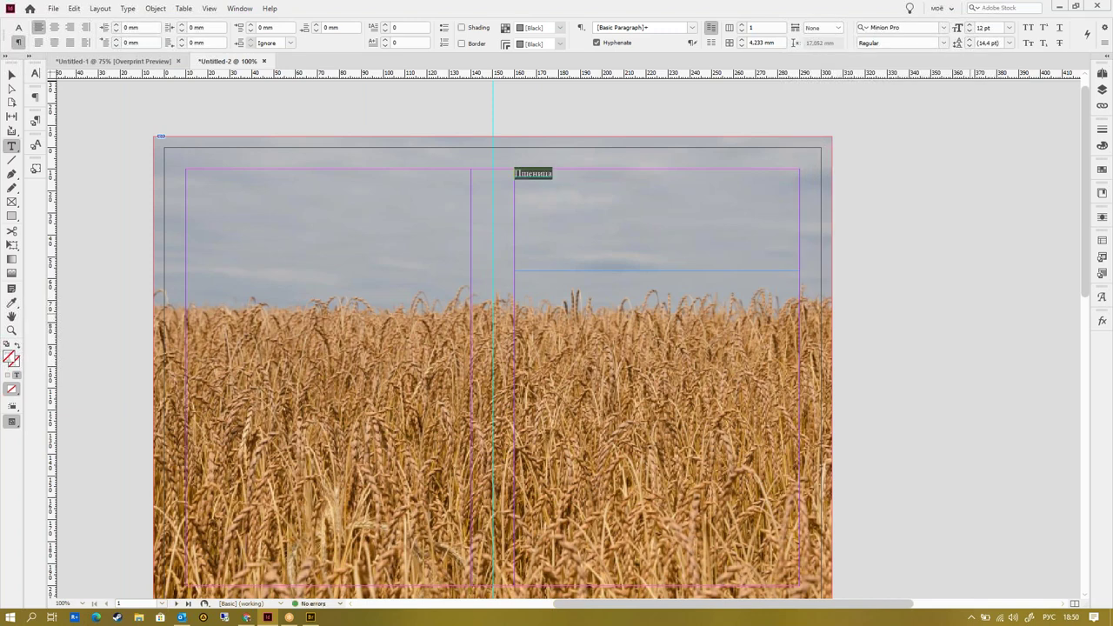
{"action": "left_click", "coordinate": [18, 27]}
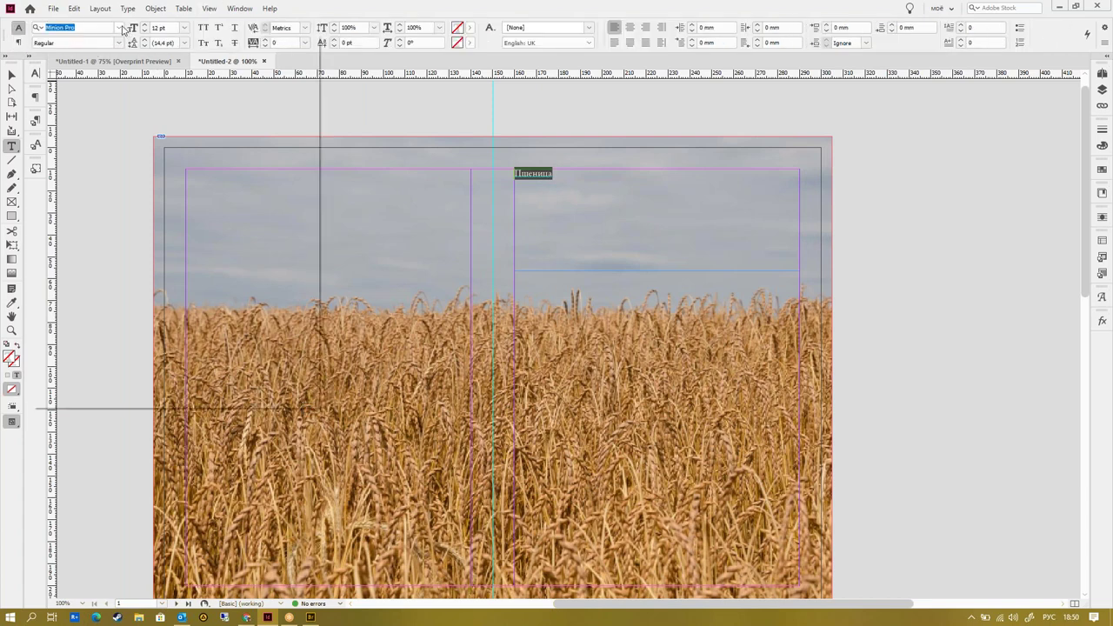
{"action": "left_click", "coordinate": [122, 28]}
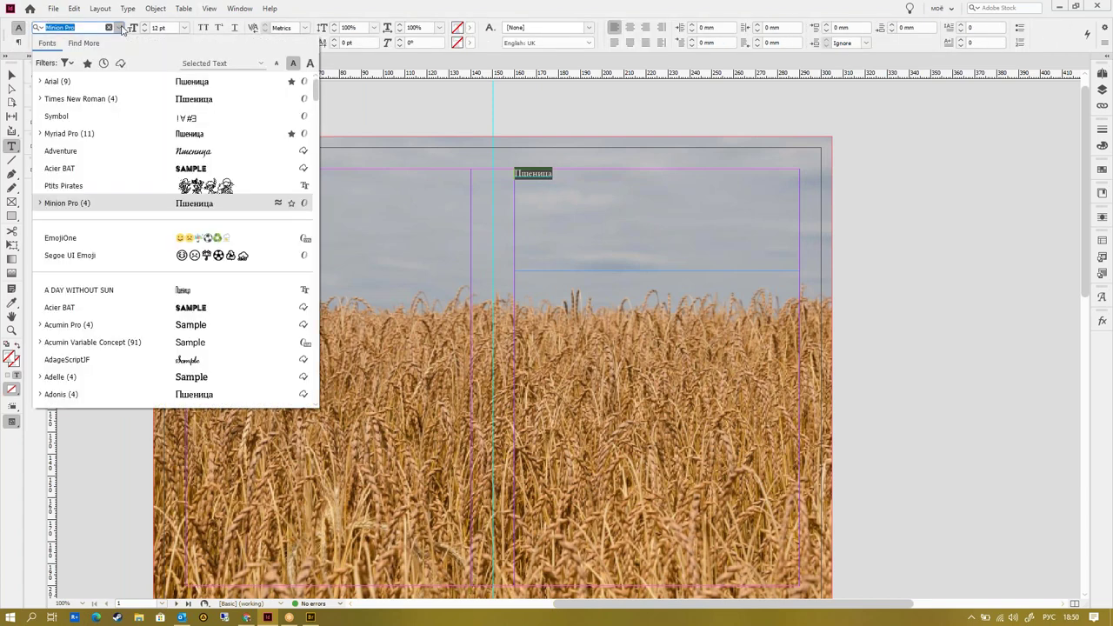
{"action": "left_click", "coordinate": [183, 293]}
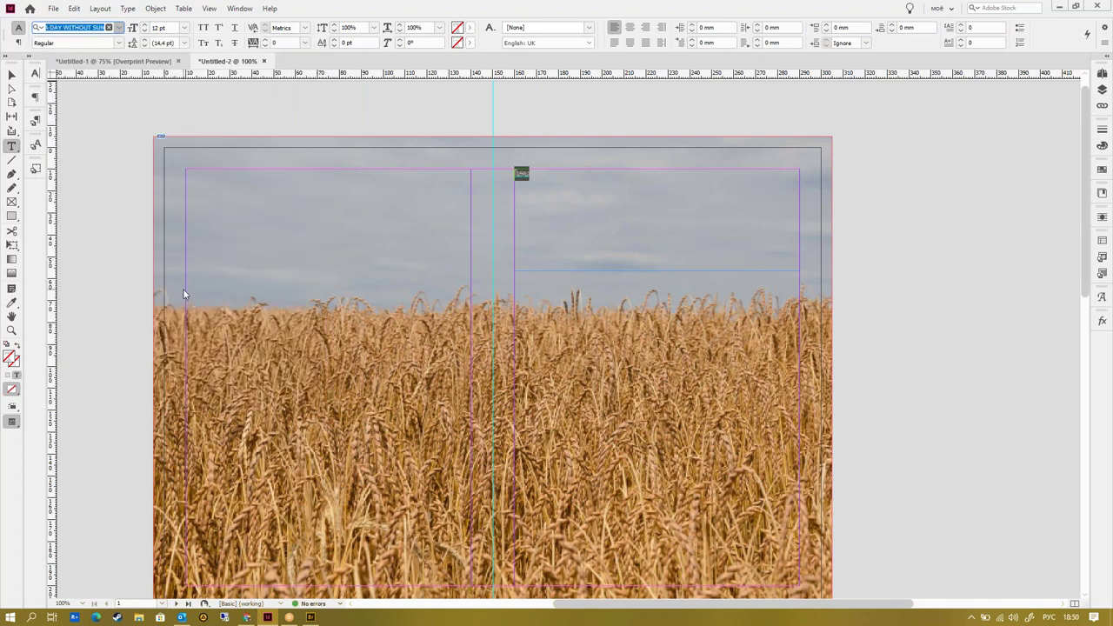
{"action": "left_click", "coordinate": [146, 29]}
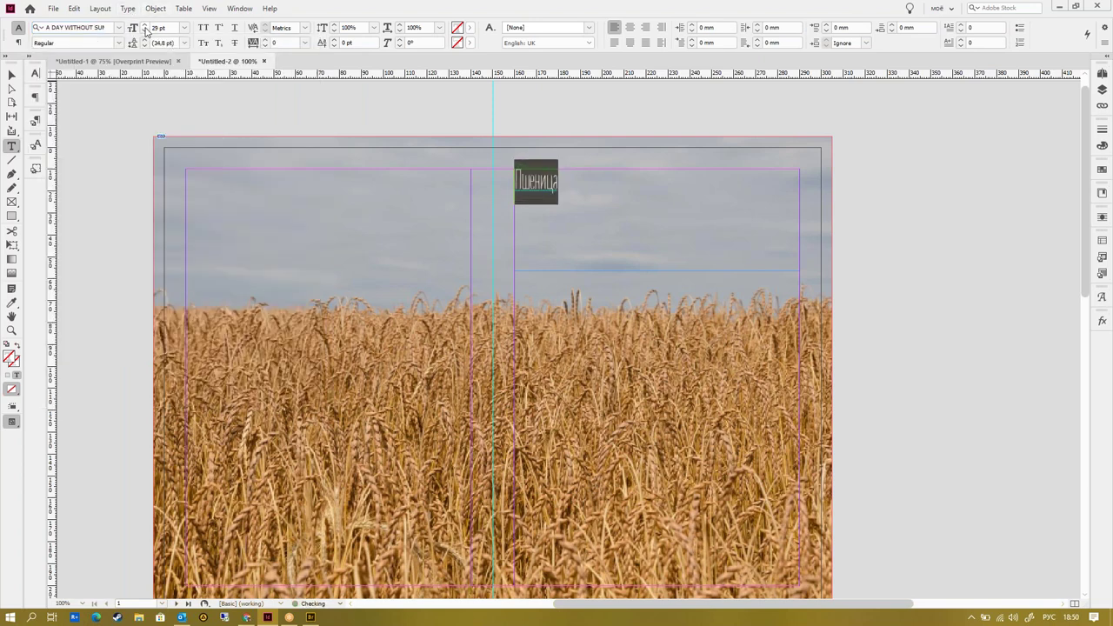
{"action": "left_click_drag", "start_coordinate": [146, 29], "coordinate": [146, 32]}
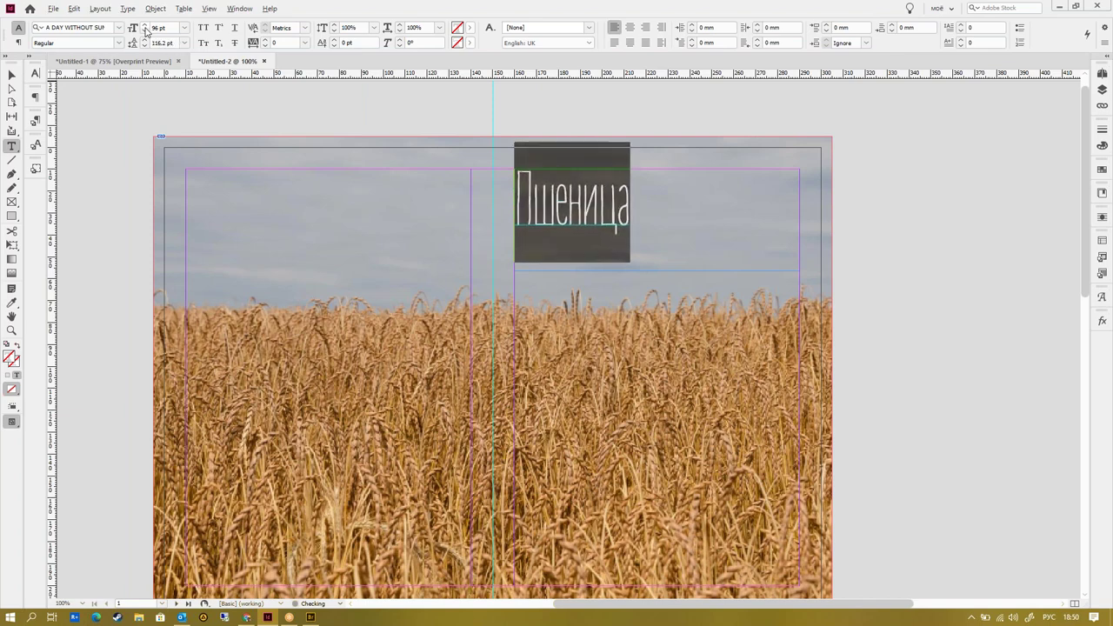
- Increase the tracking of the title Пшеница to 45
{"action": "key", "text": "alt+Right"}
{"action": "key", "text": "alt+Right"}
{"action": "key", "text": "alt+Right"}
{"action": "key", "text": "alt+Right"}
{"action": "key", "text": "alt+Right"}
{"action": "key", "text": "alt+Right"}
{"action": "key", "text": "alt+Right"}
{"action": "key", "text": "alt+Right"}
{"action": "key", "text": "alt+Right"}
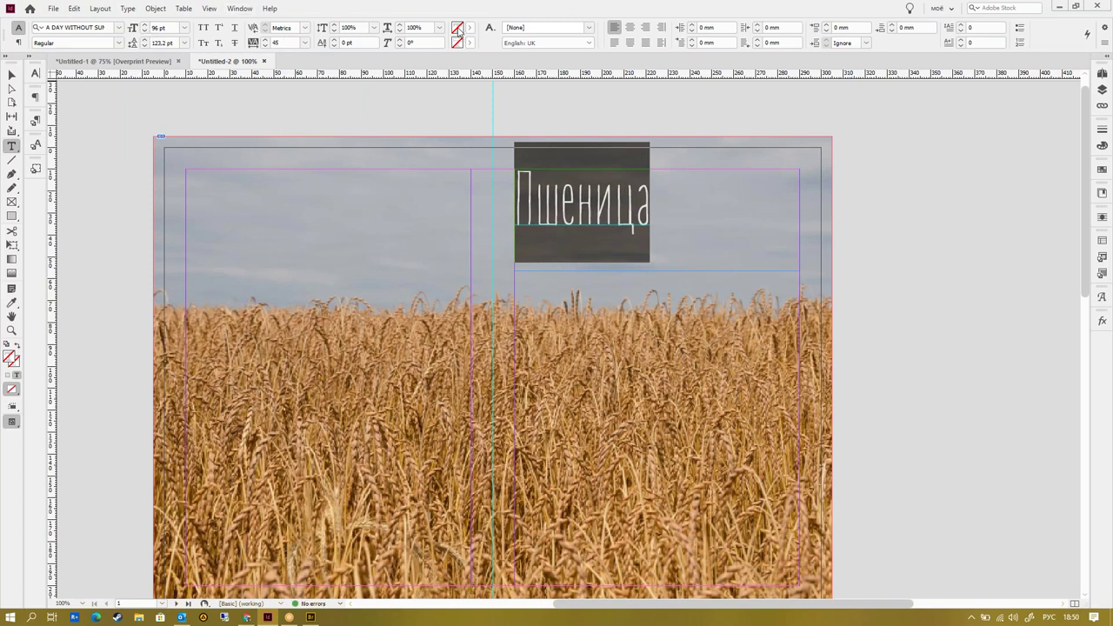
- Fill the title Пшеница with the orange C 0, M 50, Y 100, K 0
{"action": "left_click", "coordinate": [458, 29], "text": "shift"}
{"action": "left_click", "coordinate": [683, 252]}
{"action": "left_click", "coordinate": [457, 29], "text": "shift"}
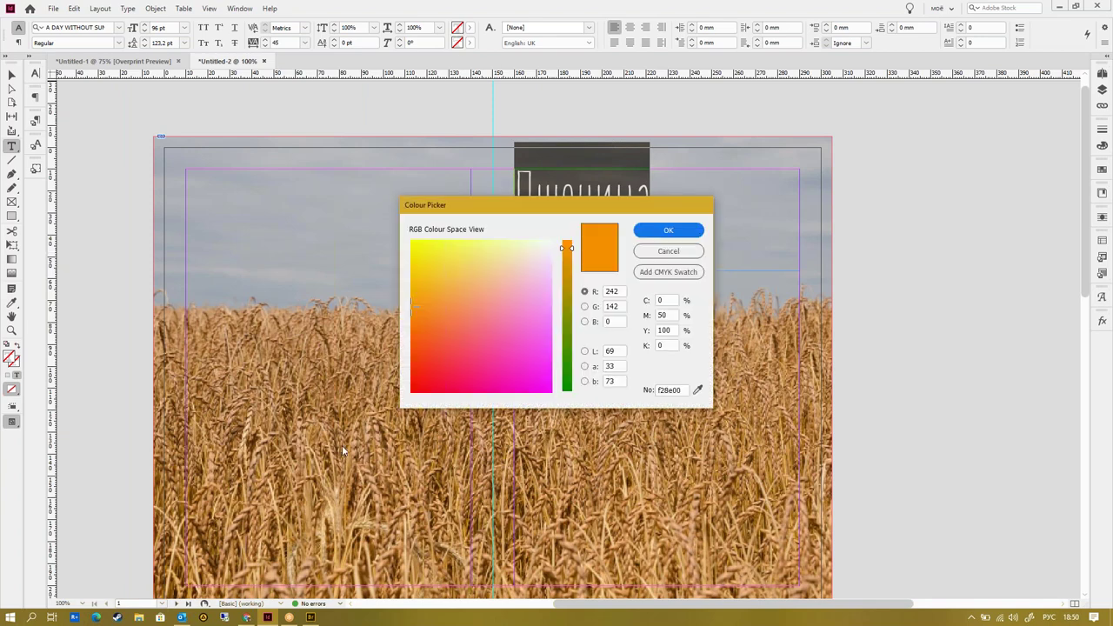
{"action": "left_click", "coordinate": [655, 235]}
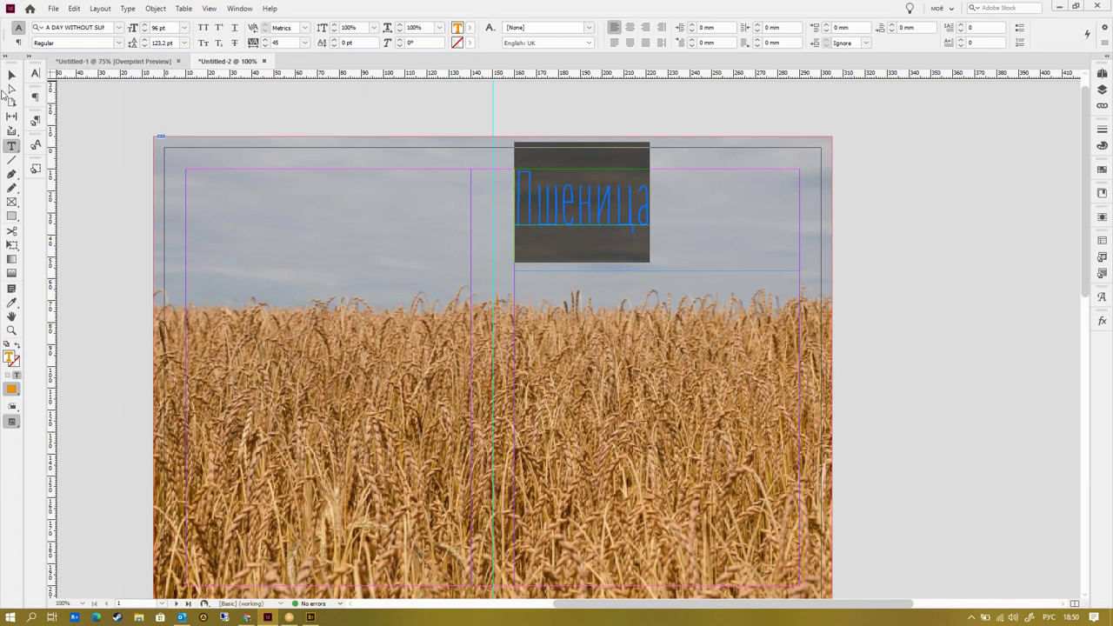
{"action": "left_click", "coordinate": [11, 74]}
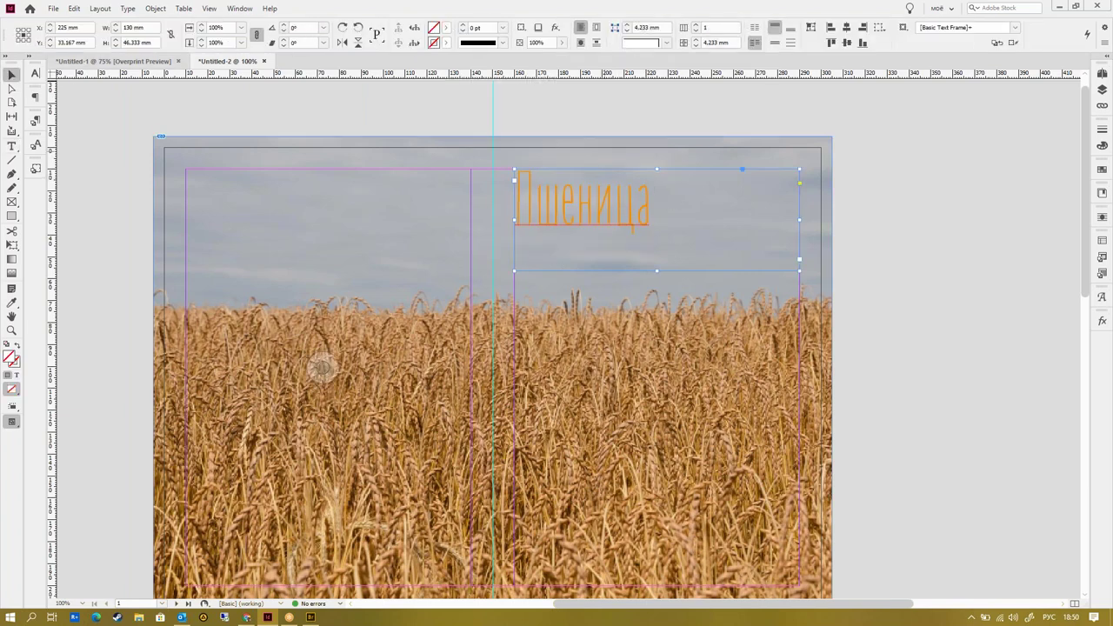
- Centre the title Пшеница horizontally and set its frame's vertical justification to Centre, then deselect it
{"action": "double_click", "coordinate": [591, 194]}
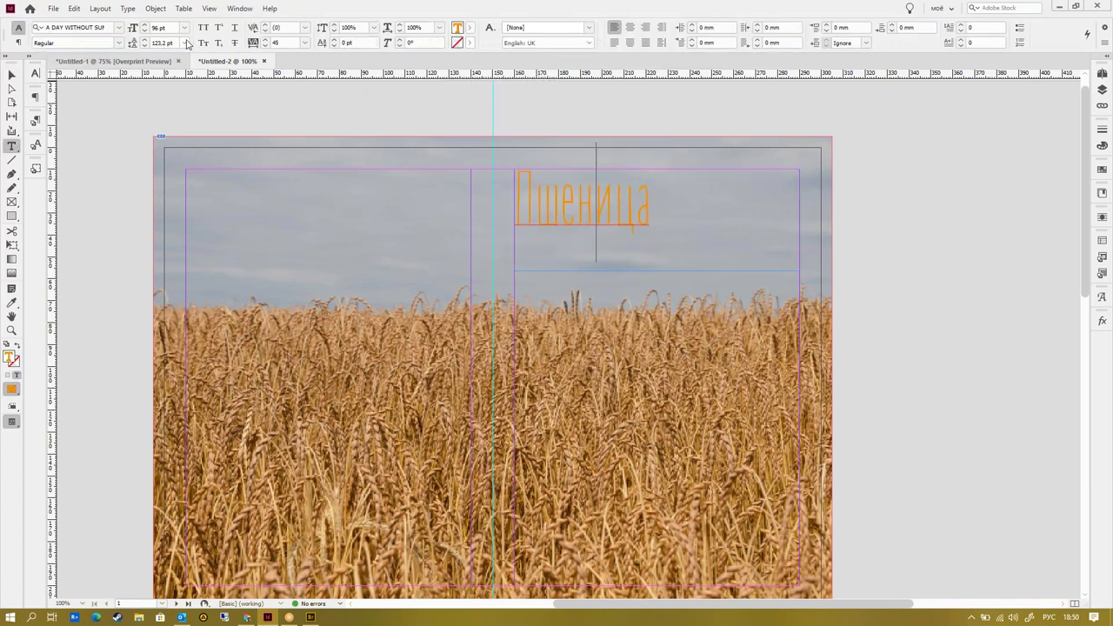
{"action": "left_click", "coordinate": [629, 27]}
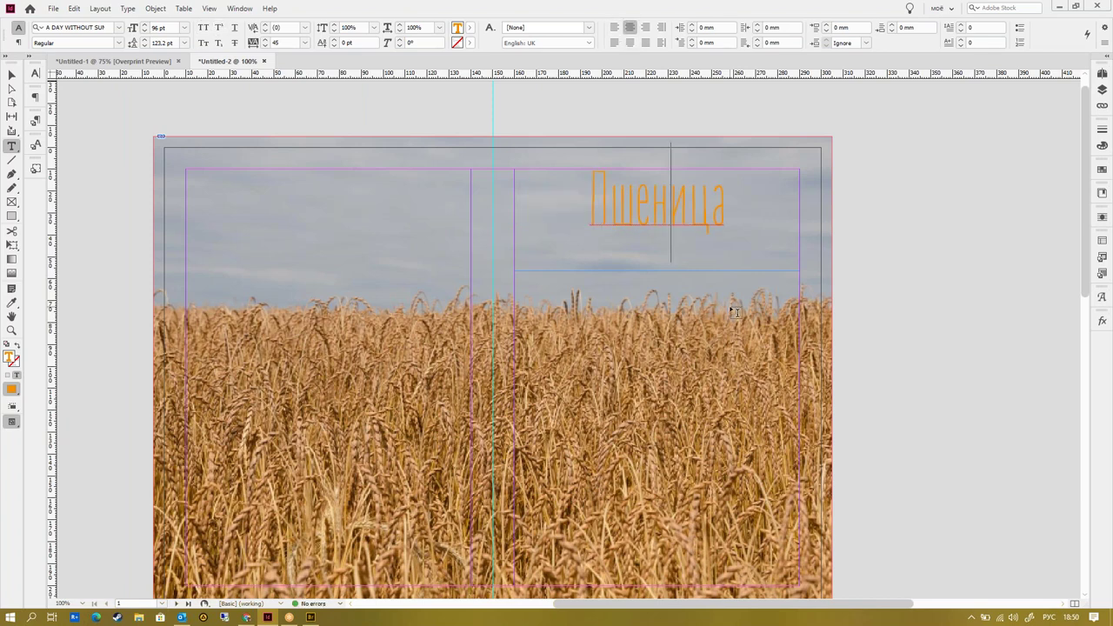
{"action": "key", "text": "Escape"}
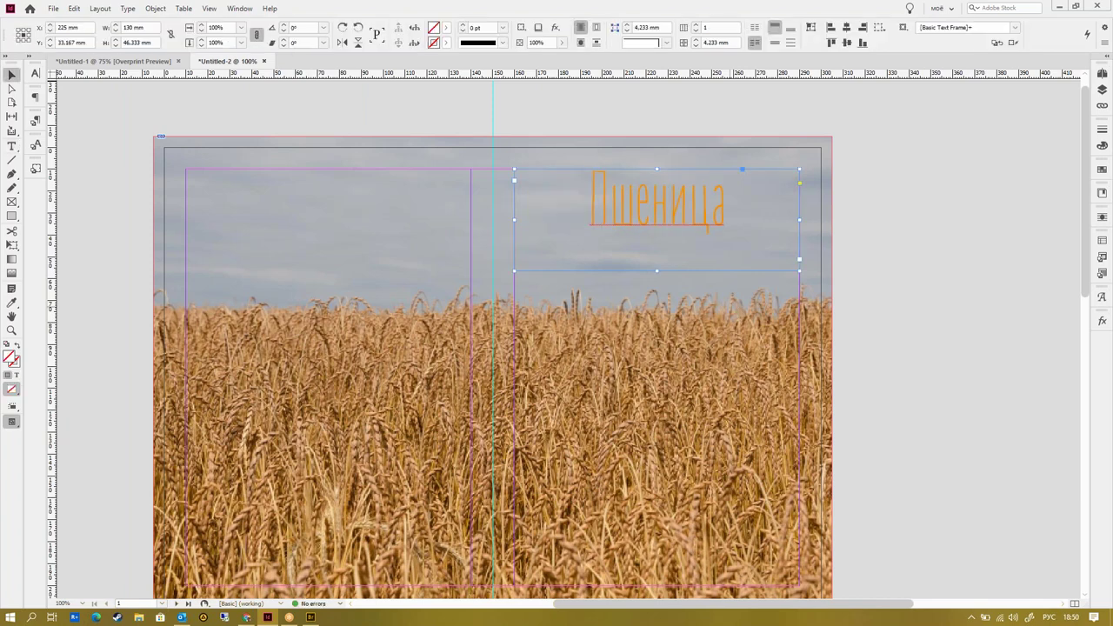
{"action": "double_click", "coordinate": [669, 184], "text": "alt"}
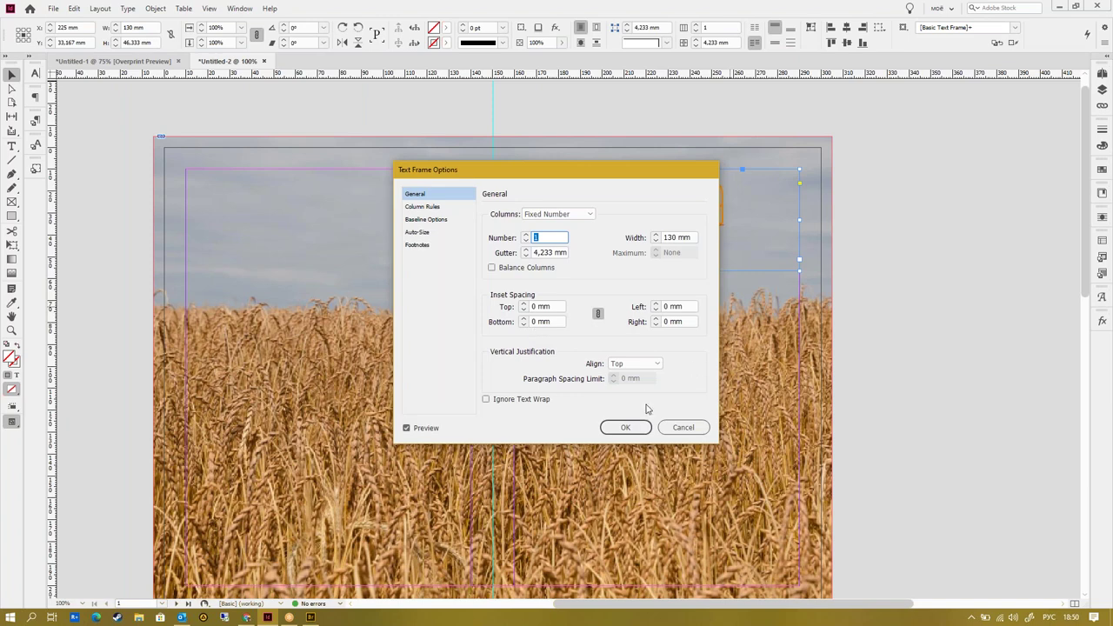
{"action": "left_click", "coordinate": [635, 363]}
{"action": "left_click", "coordinate": [632, 386]}
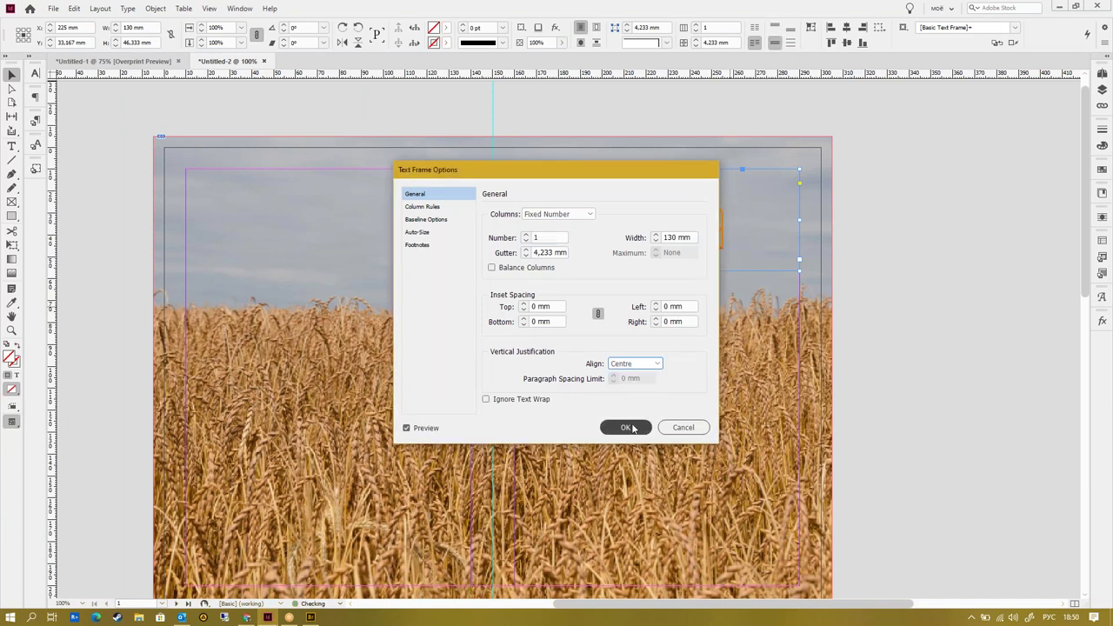
{"action": "left_click", "coordinate": [625, 427]}
{"action": "left_click", "coordinate": [914, 308]}
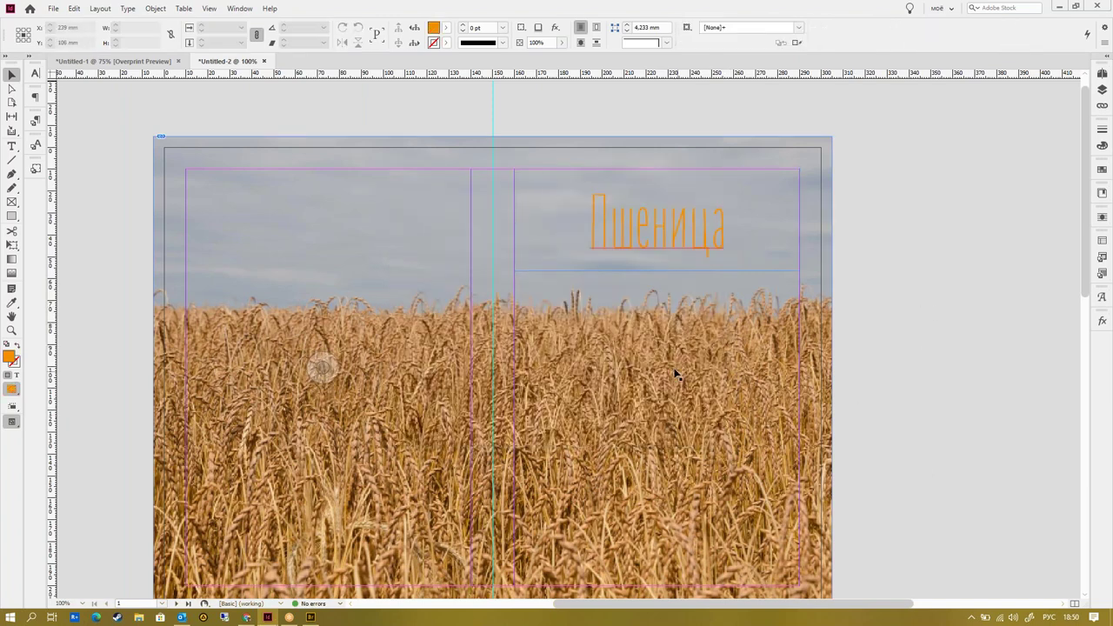
- Draw a 130 × 190 mm text frame over the second page's left column and fill it with placeholder text
{"action": "scroll", "coordinate": [675, 374], "scroll_direction": "down", "scroll_amount": 10}
{"action": "scroll", "coordinate": [670, 378], "scroll_direction": "up", "scroll_amount": 2}
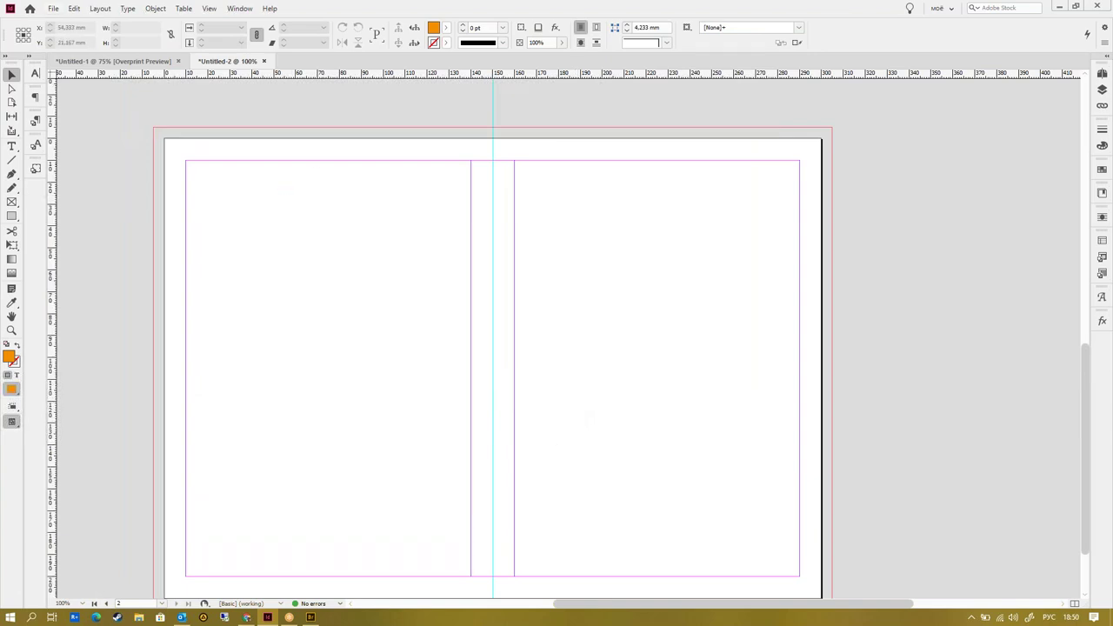
{"action": "left_click", "coordinate": [11, 146]}
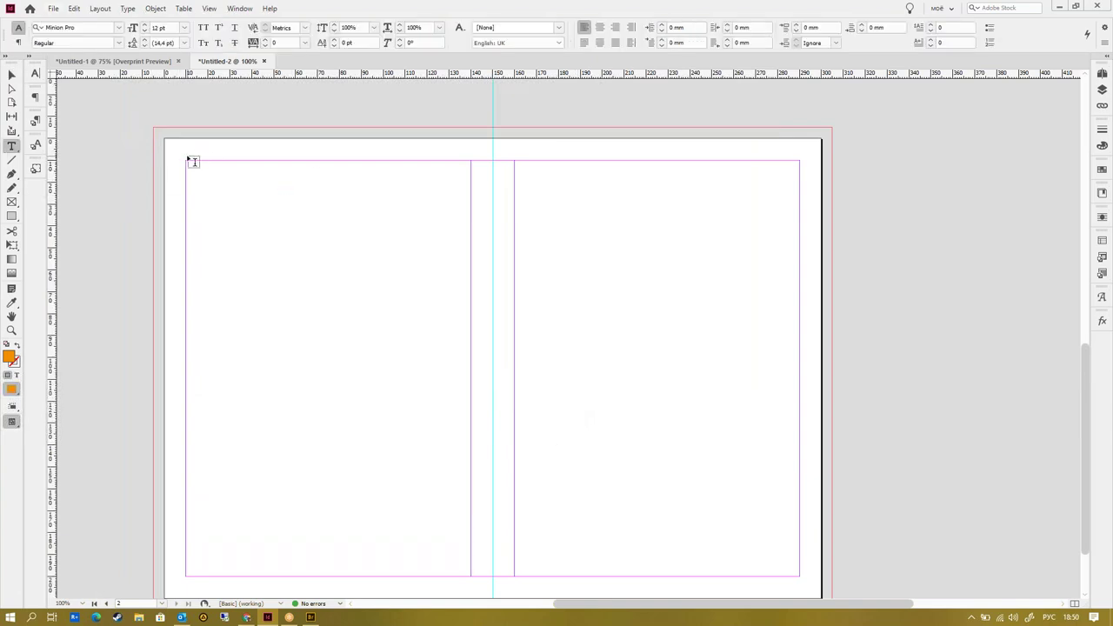
{"action": "left_click_drag", "start_coordinate": [188, 161], "coordinate": [472, 579]}
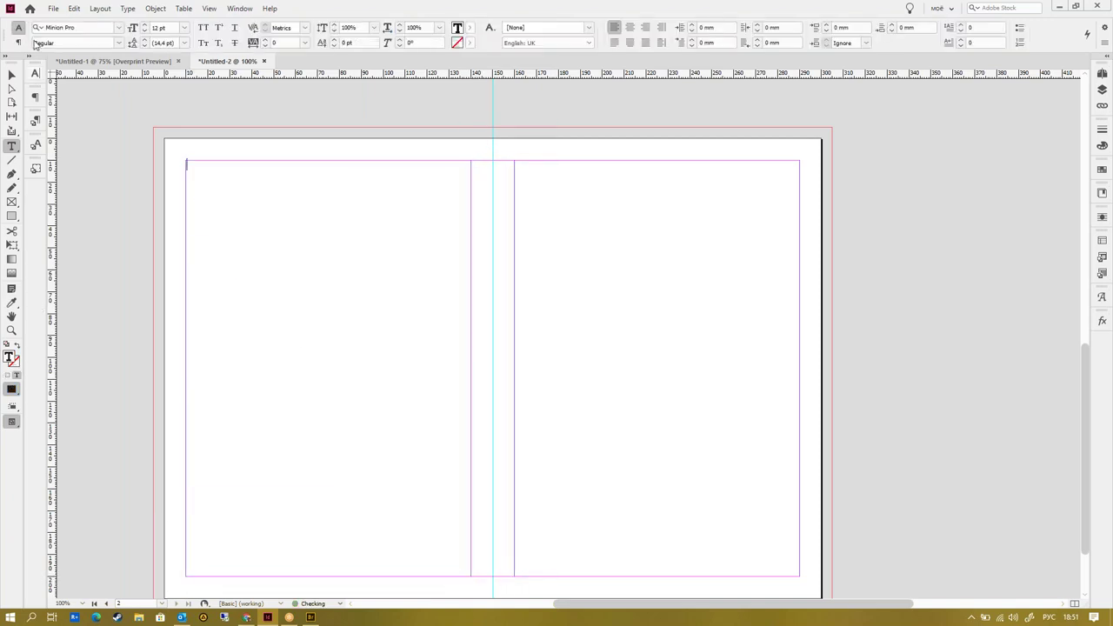
{"action": "left_click", "coordinate": [100, 8]}
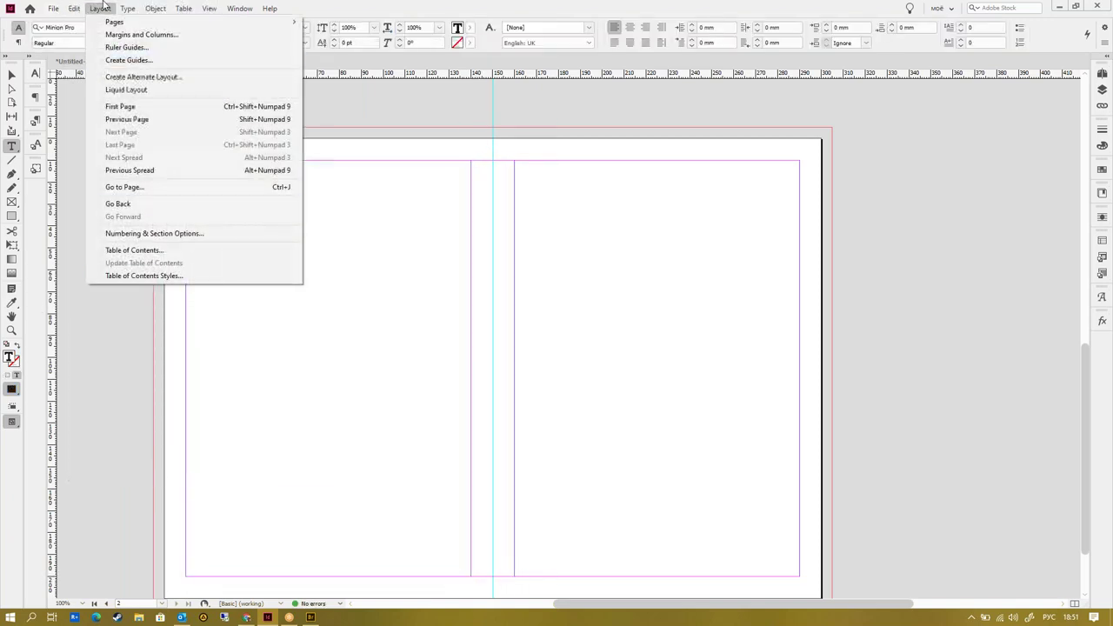
{"action": "mouse_move", "coordinate": [131, 12]}
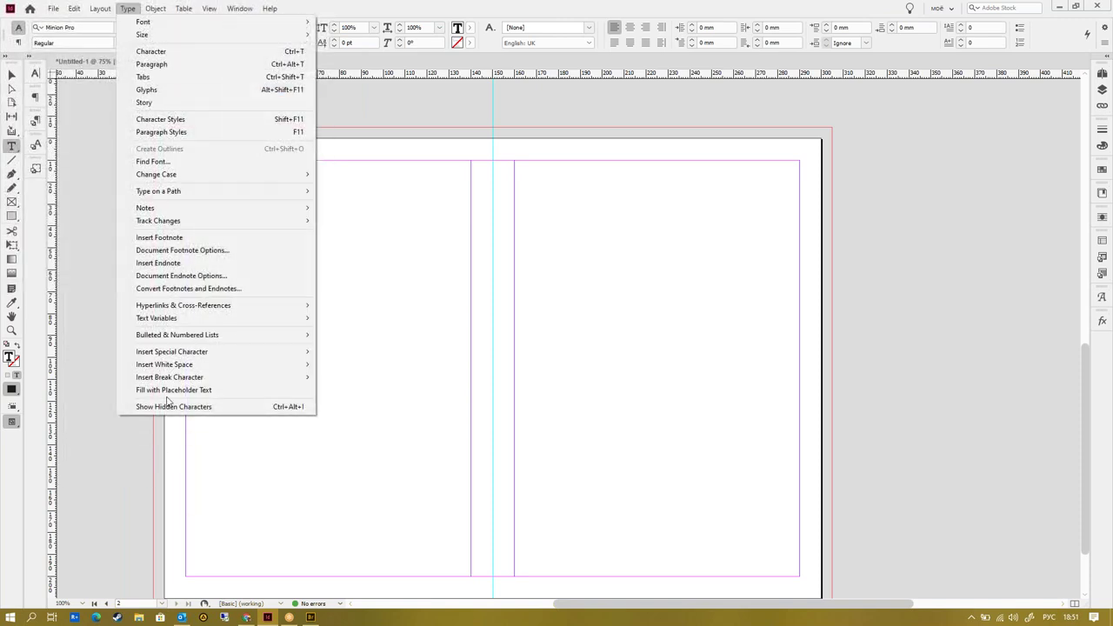
{"action": "left_click", "coordinate": [173, 389]}
- Thread the left column's text into a new frame filling the second page's right column and add placeholder text there
{"action": "left_click", "coordinate": [12, 73]}
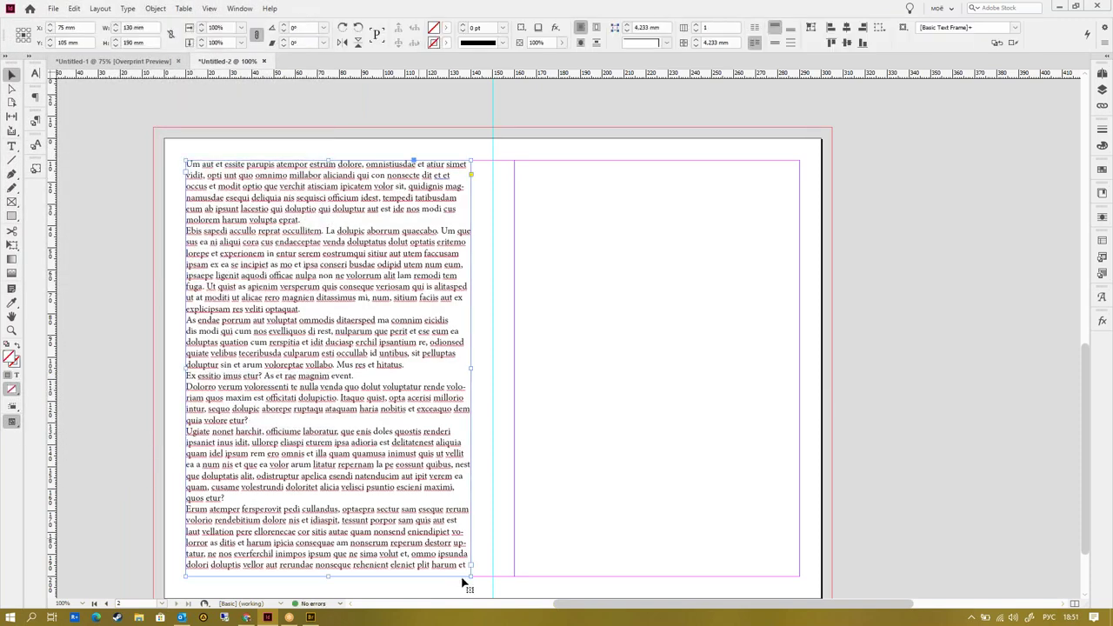
{"action": "left_click", "coordinate": [471, 566]}
{"action": "left_click", "coordinate": [513, 159]}
{"action": "double_click", "coordinate": [541, 174]}
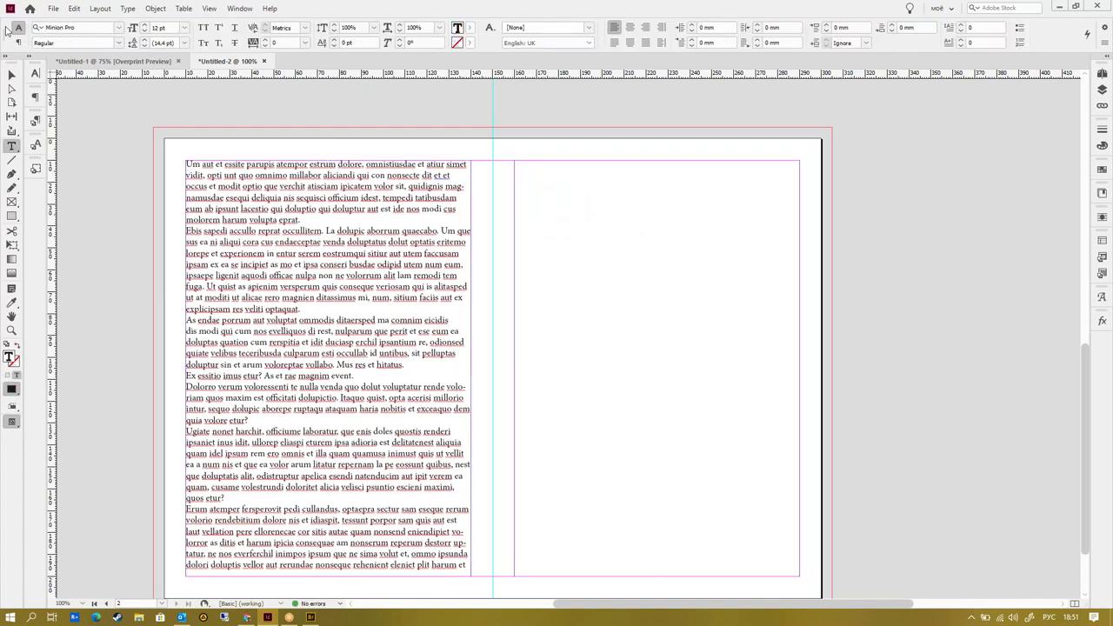
{"action": "left_click", "coordinate": [128, 8]}
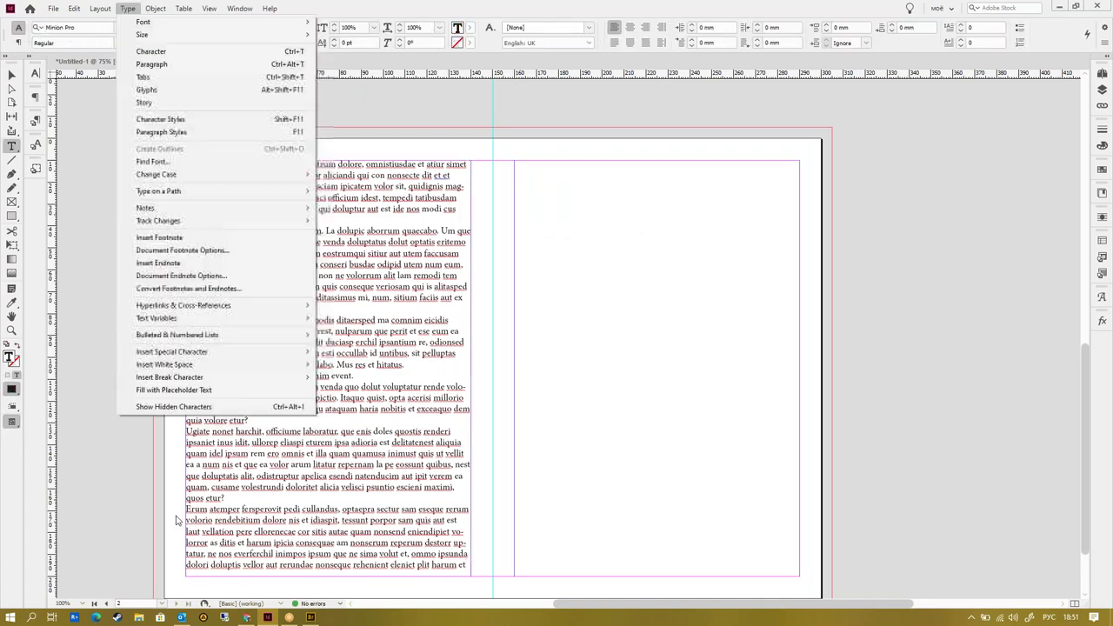
{"action": "left_click", "coordinate": [205, 391]}
{"action": "left_click", "coordinate": [11, 75]}
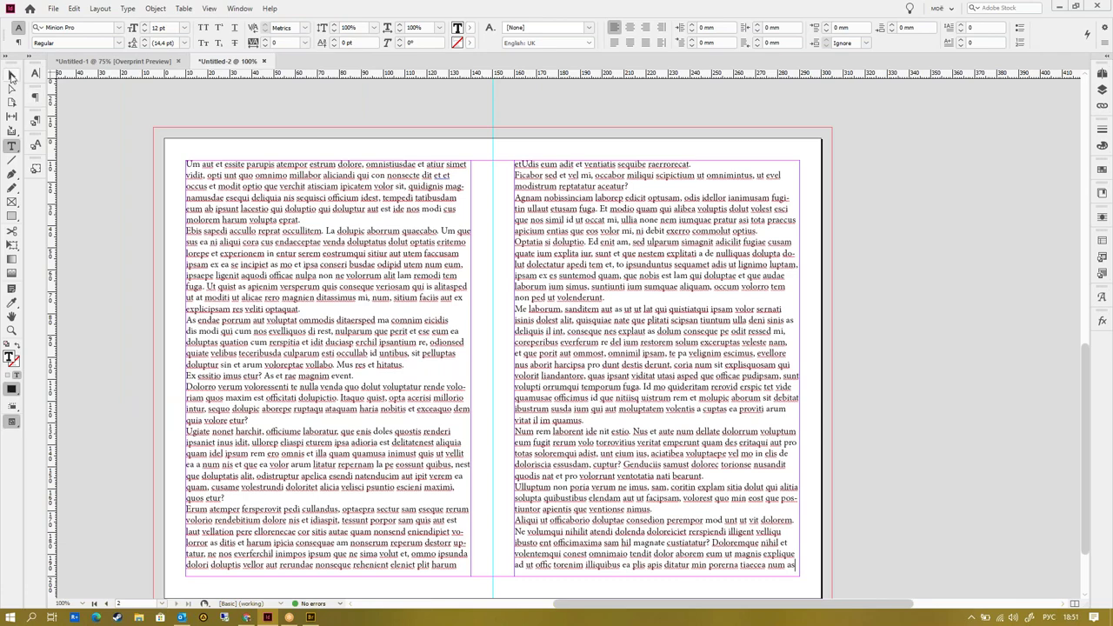
{"action": "scroll", "coordinate": [920, 346], "scroll_direction": "down", "scroll_amount": 1}
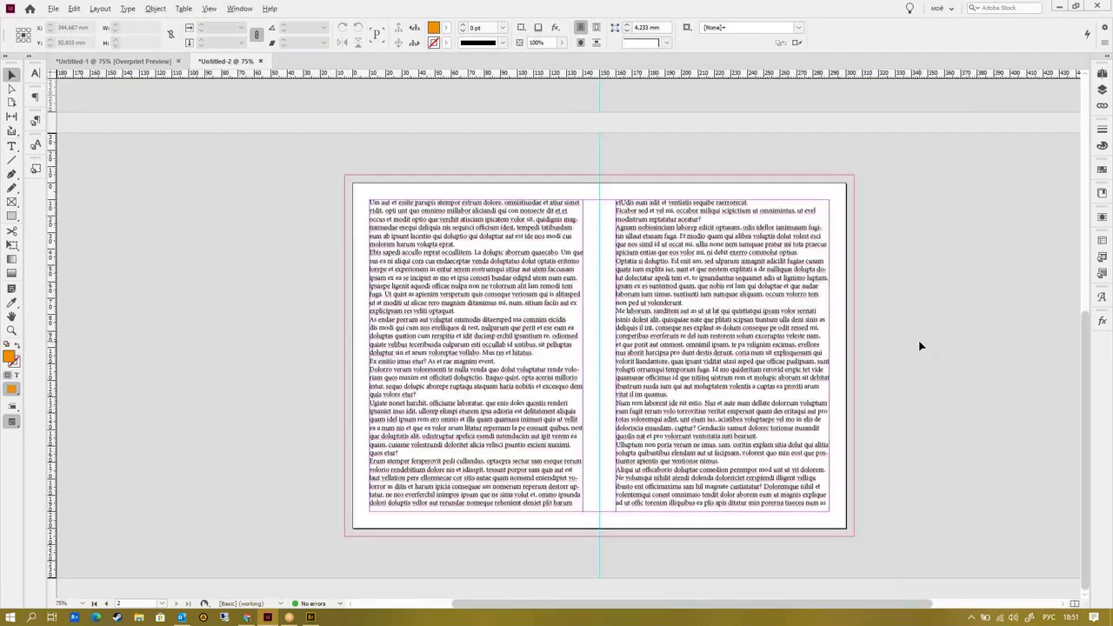
{"action": "scroll", "coordinate": [920, 346], "scroll_direction": "up", "scroll_amount": 5}
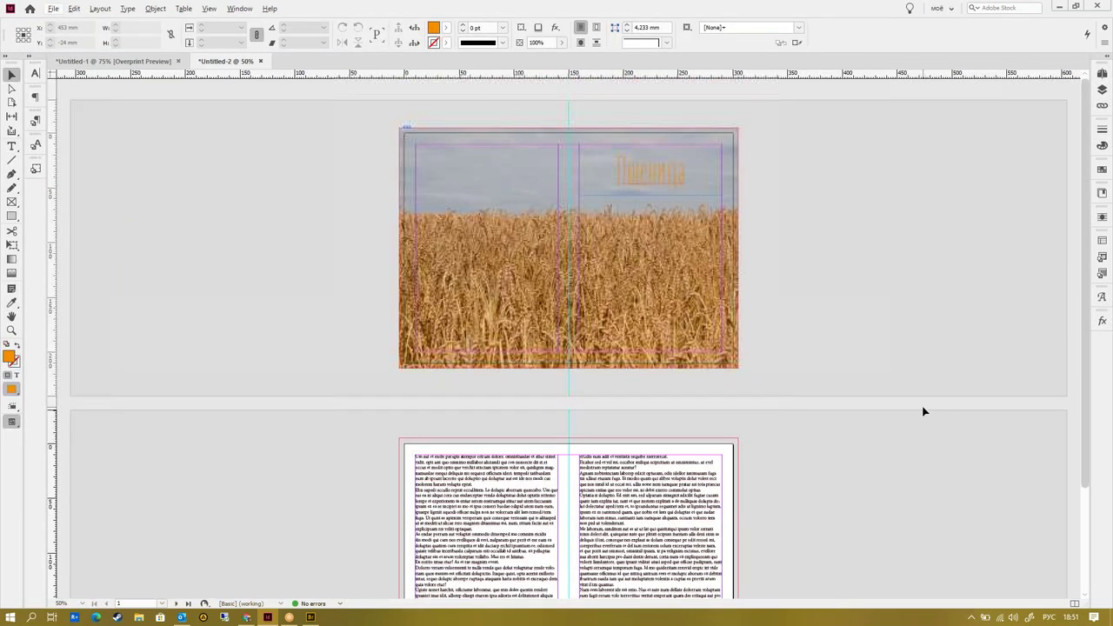
{"action": "scroll", "coordinate": [824, 410], "scroll_direction": "down", "scroll_amount": 3}
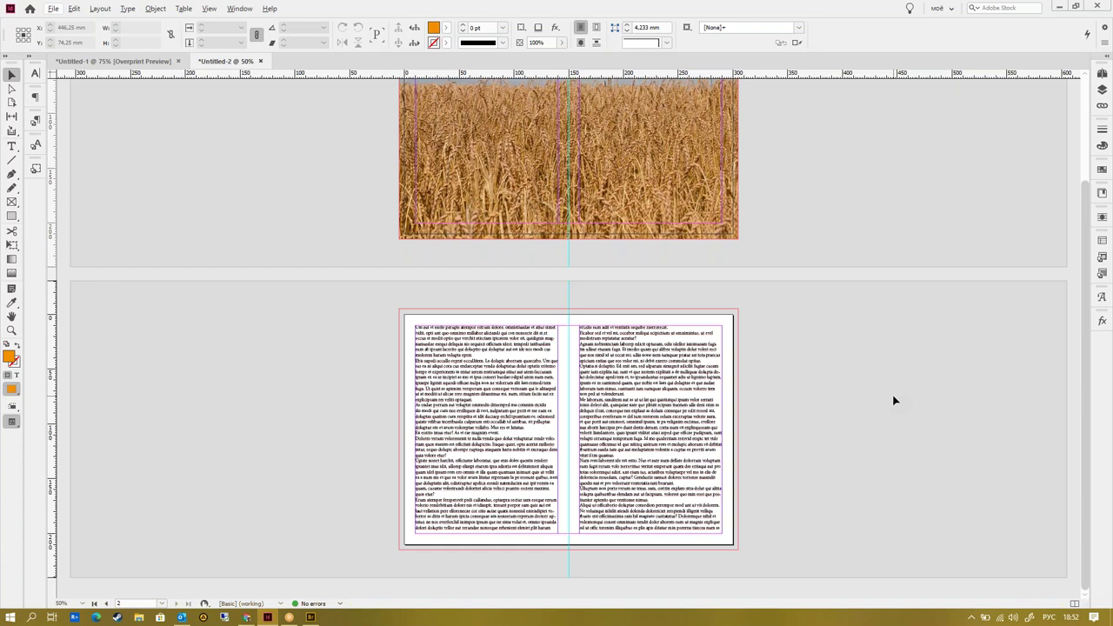
{"action": "scroll", "coordinate": [893, 400], "scroll_direction": "up", "scroll_amount": 3}
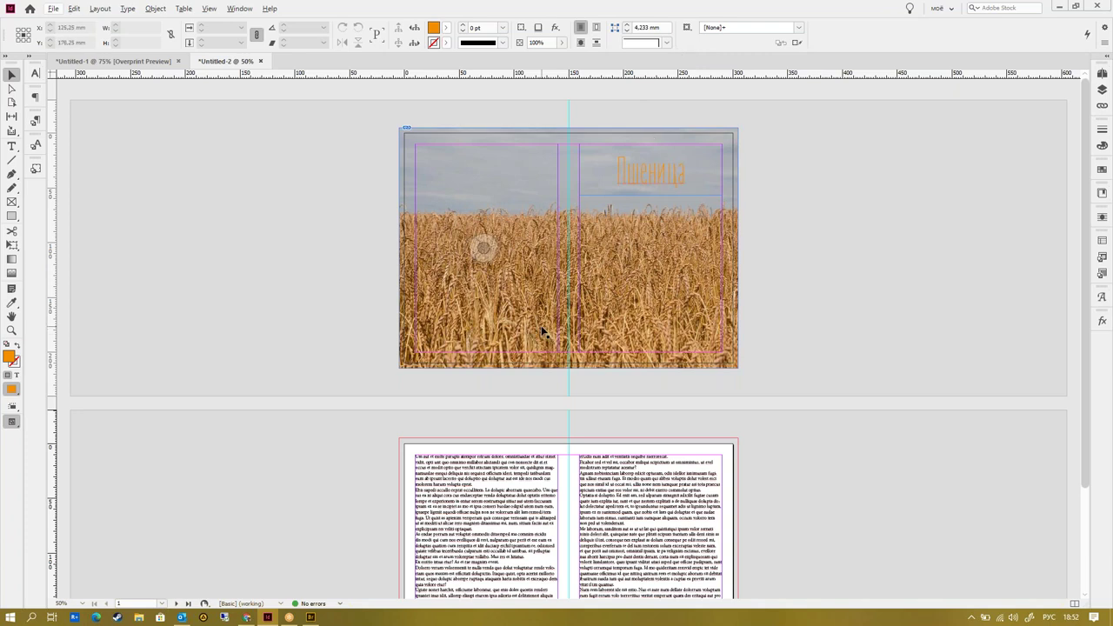
- Start a new A4 landscape document and set its page width to 306 mm
{"action": "key", "text": "ctrl+n"}
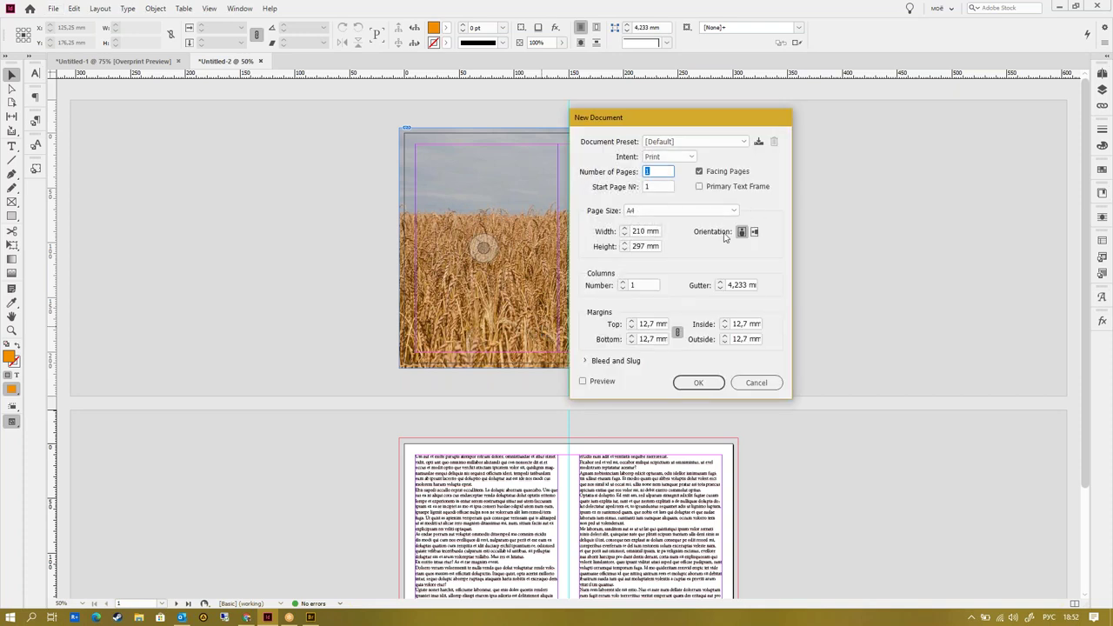
{"action": "left_click", "coordinate": [753, 232]}
{"action": "left_click_drag", "start_coordinate": [673, 121], "coordinate": [876, 165]}
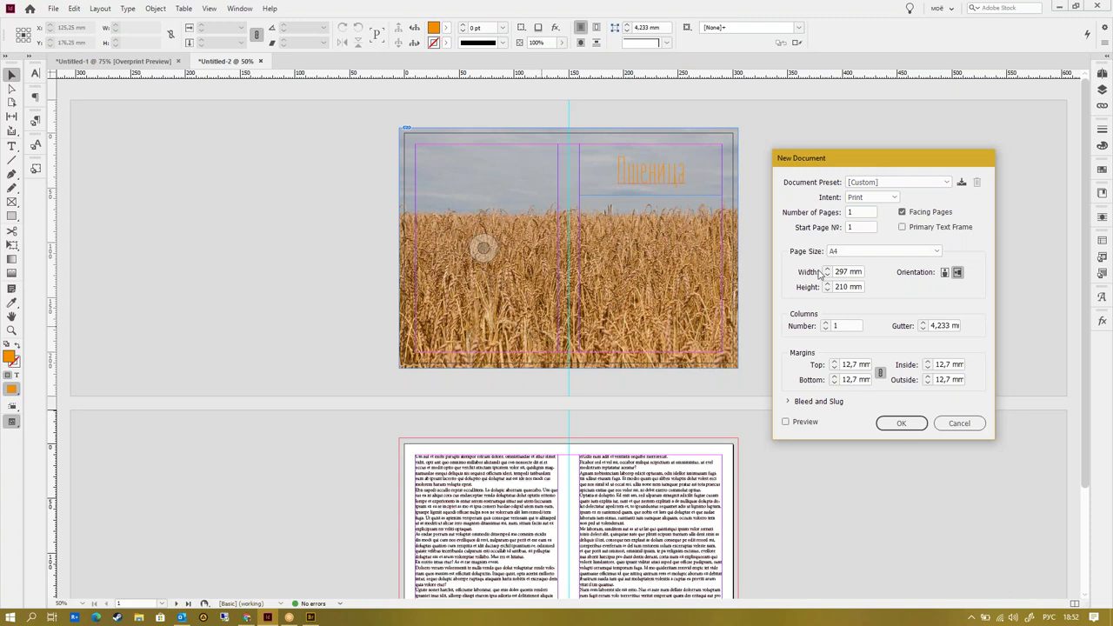
{"action": "double_click", "coordinate": [845, 271]}
{"action": "type", "text": "306"}
- Set the new document to two columns with a 26 mm gutter and 10 mm margins on all sides
{"action": "double_click", "coordinate": [845, 325]}
{"action": "type", "text": "2"}
{"action": "key", "text": "Tab"}
{"action": "type", "text": "10"}
{"action": "left_click", "coordinate": [939, 379]}
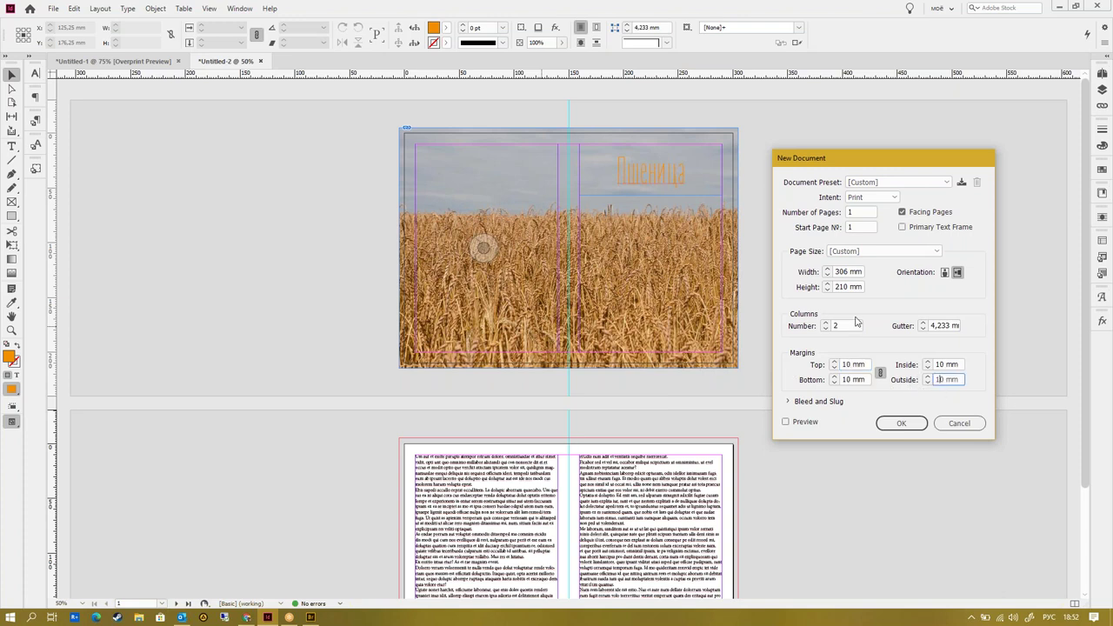
{"action": "double_click", "coordinate": [948, 324]}
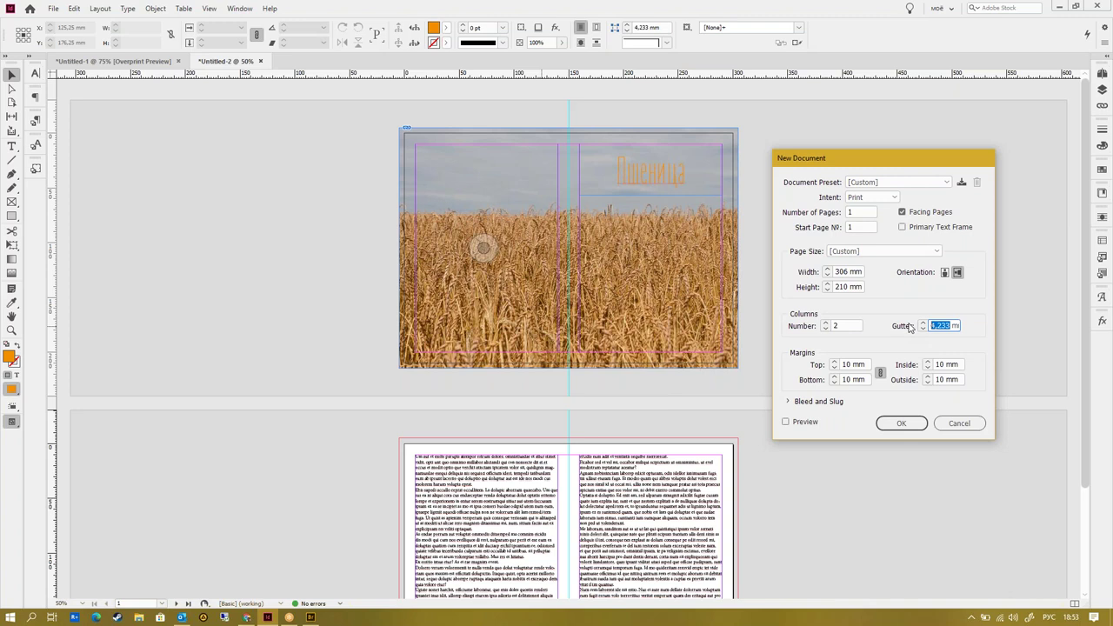
{"action": "type", "text": "26"}
- Set the bleed to 5 mm on all sides and create the document
{"action": "left_click", "coordinate": [795, 402]}
{"action": "double_click", "coordinate": [823, 439]}
{"action": "type", "text": "5mm"}
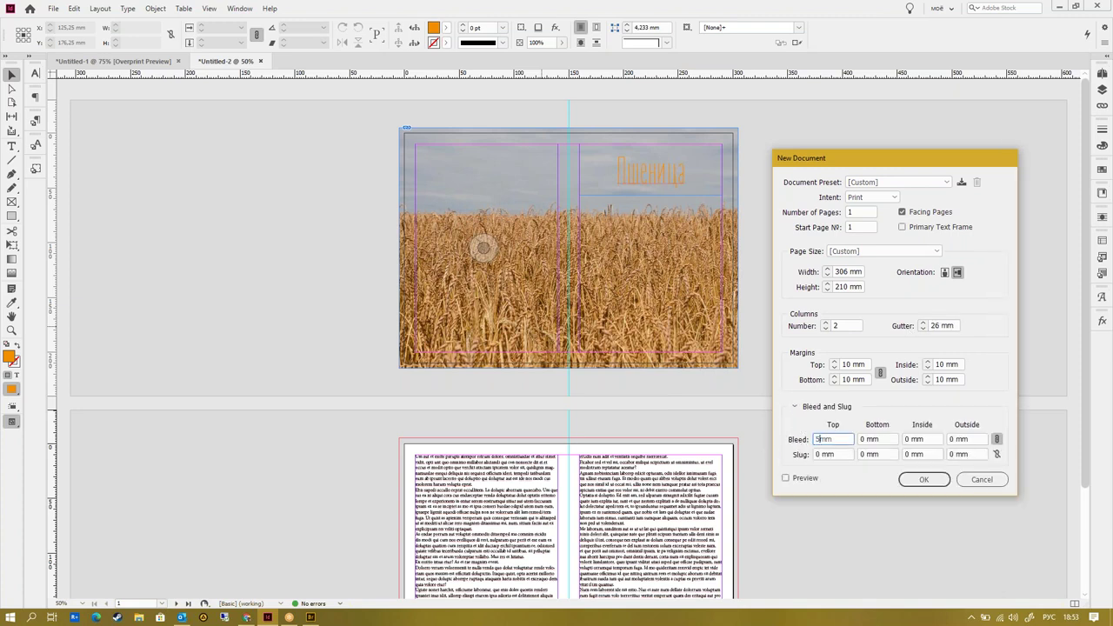
{"action": "key", "text": "Tab"}
{"action": "left_click", "coordinate": [925, 479]}
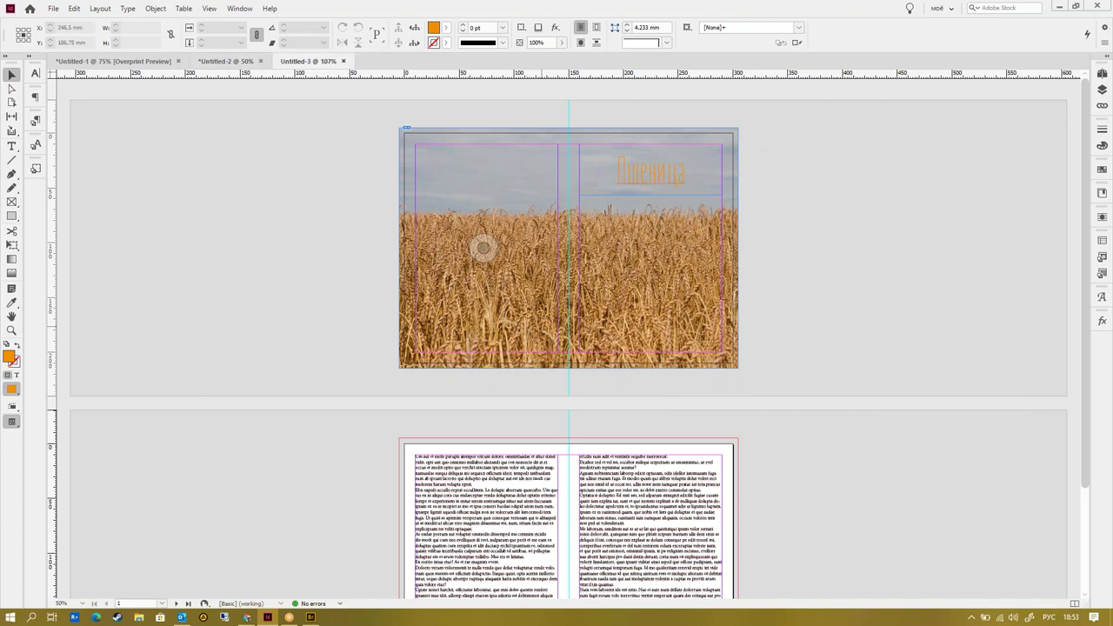
- Add two vertical ruler guides over the new page's left column, at about 59 mm and 69 mm
{"action": "scroll", "coordinate": [633, 487], "scroll_direction": "down", "scroll_amount": 2}
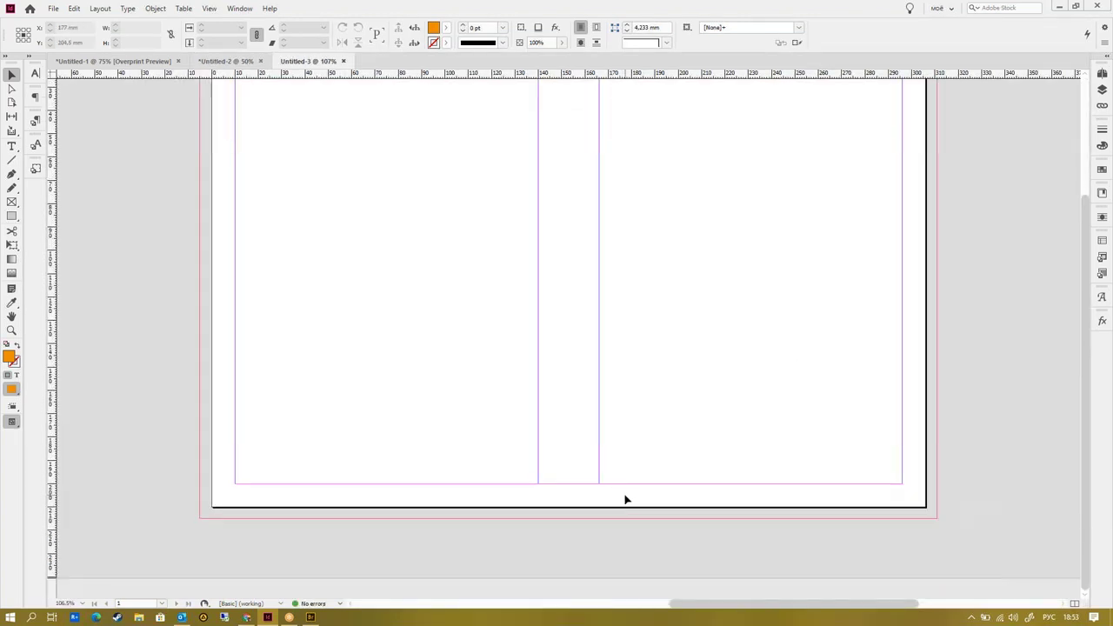
{"action": "scroll", "coordinate": [630, 513], "scroll_direction": "up", "scroll_amount": 5}
{"action": "scroll", "coordinate": [583, 345], "scroll_direction": "down", "scroll_amount": 5}
{"action": "scroll", "coordinate": [583, 345], "scroll_direction": "up", "scroll_amount": 5}
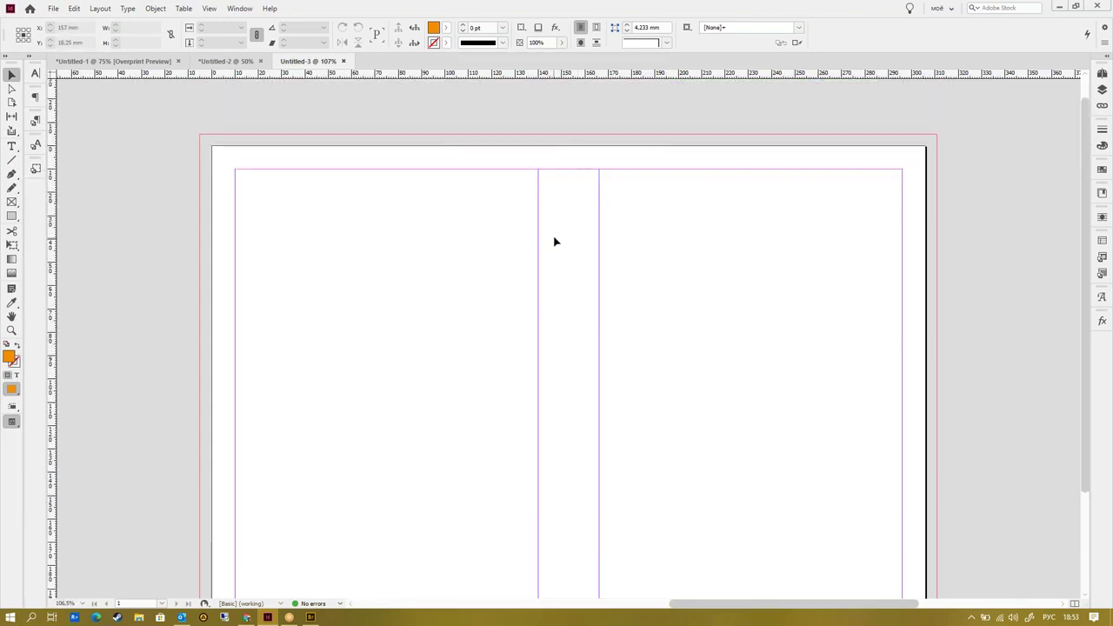
{"action": "left_click_drag", "start_coordinate": [52, 198], "coordinate": [350, 199]}
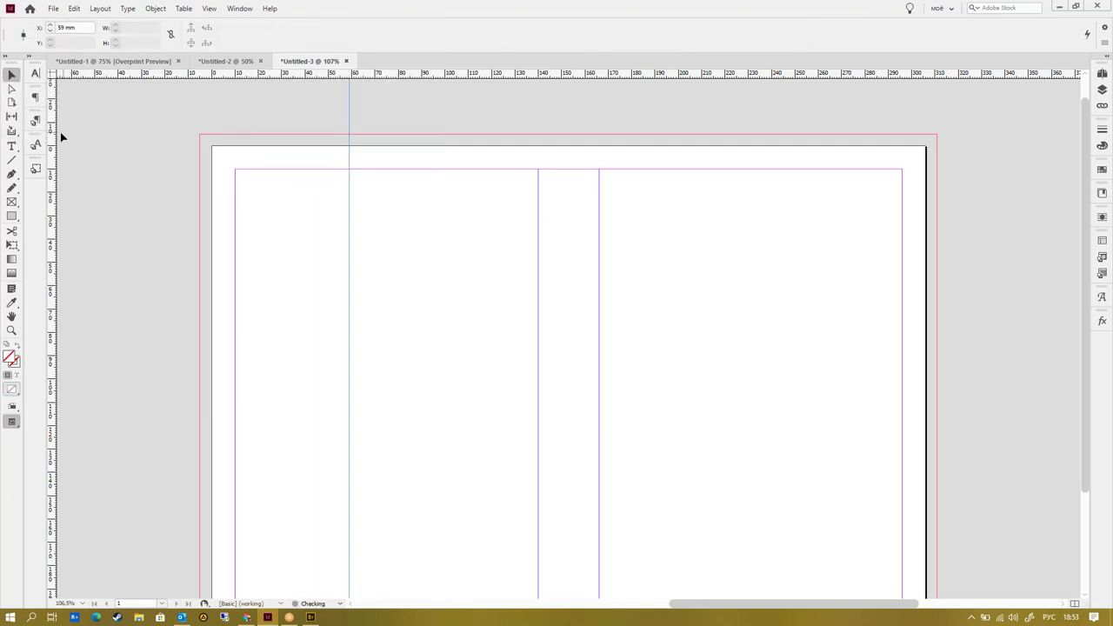
{"action": "left_click_drag", "start_coordinate": [52, 144], "coordinate": [372, 130]}
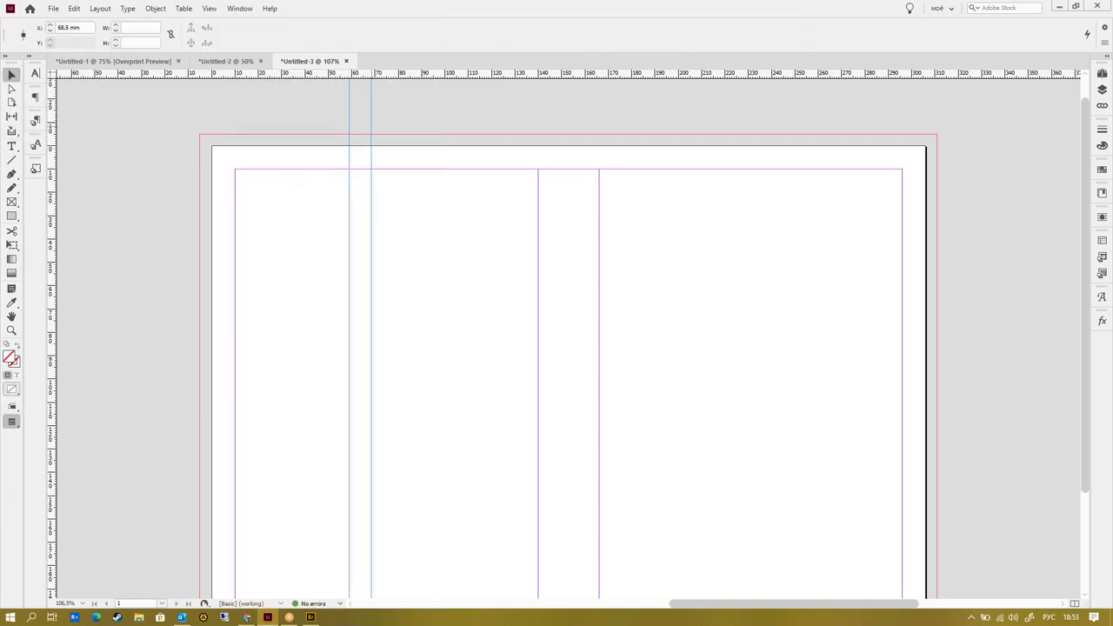
- Move the leftmost vertical guide to X 150 mm
{"action": "left_click", "coordinate": [349, 112]}
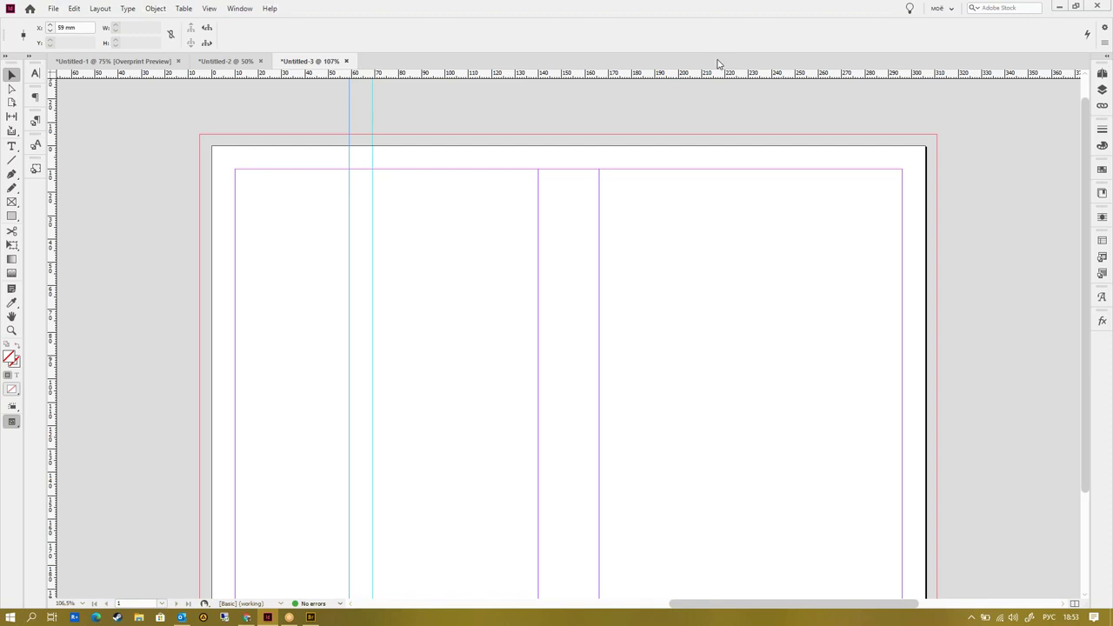
{"action": "left_click", "coordinate": [80, 27]}
{"action": "type", "text": "150"}
{"action": "key", "text": "Return"}
- Move the guide remaining over the left column to X 156 mm and deselect it
{"action": "left_click_drag", "start_coordinate": [345, 108], "coordinate": [416, 124]}
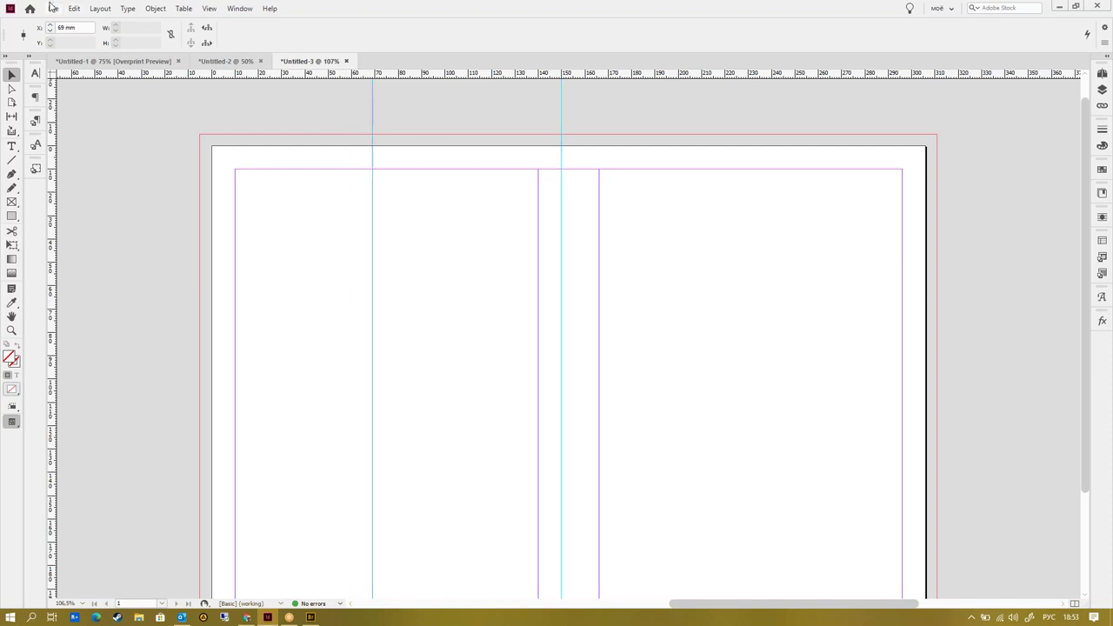
{"action": "left_click", "coordinate": [79, 27]}
{"action": "type", "text": "156"}
{"action": "key", "text": "Return"}
{"action": "left_click", "coordinate": [722, 214]}
{"action": "key", "text": "ctrl+minus"}
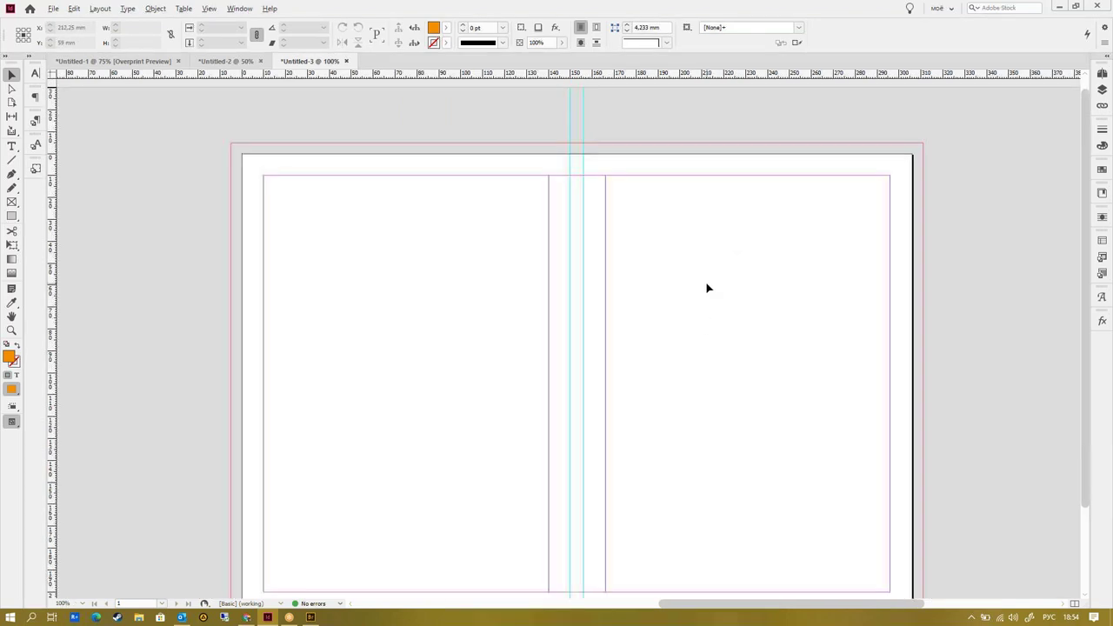
- Copy the wheat photo and title from the Untitled-2 cover and paste them into Untitled-3
{"action": "scroll", "coordinate": [705, 285], "scroll_direction": "down", "scroll_amount": 2}
{"action": "scroll", "coordinate": [641, 461], "scroll_direction": "up", "scroll_amount": 2}
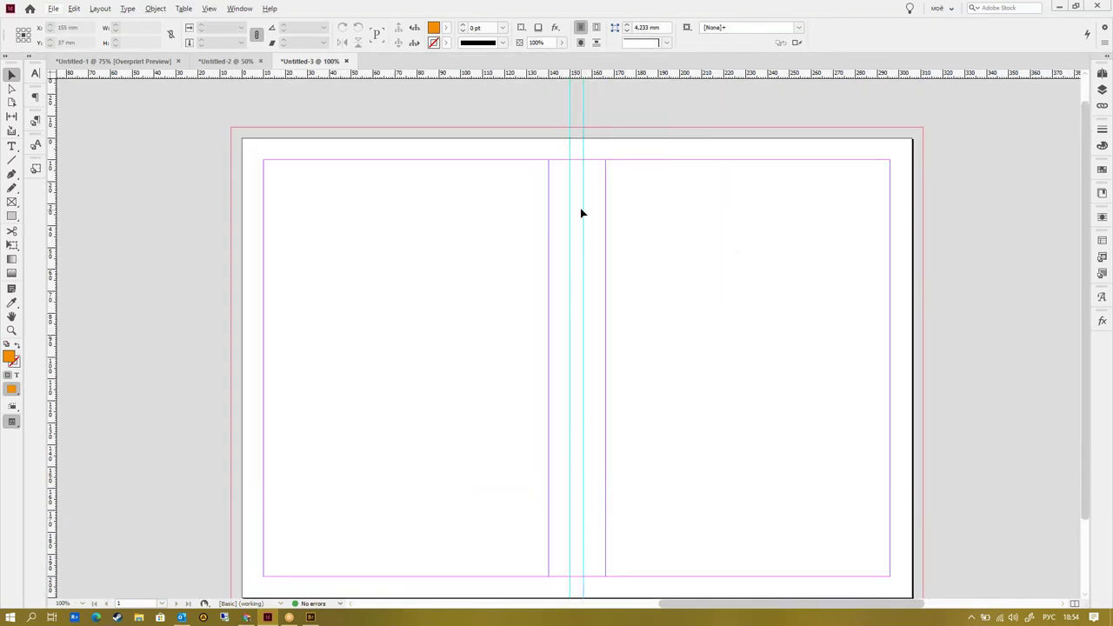
{"action": "left_click", "coordinate": [202, 62]}
{"action": "left_click", "coordinate": [508, 296]}
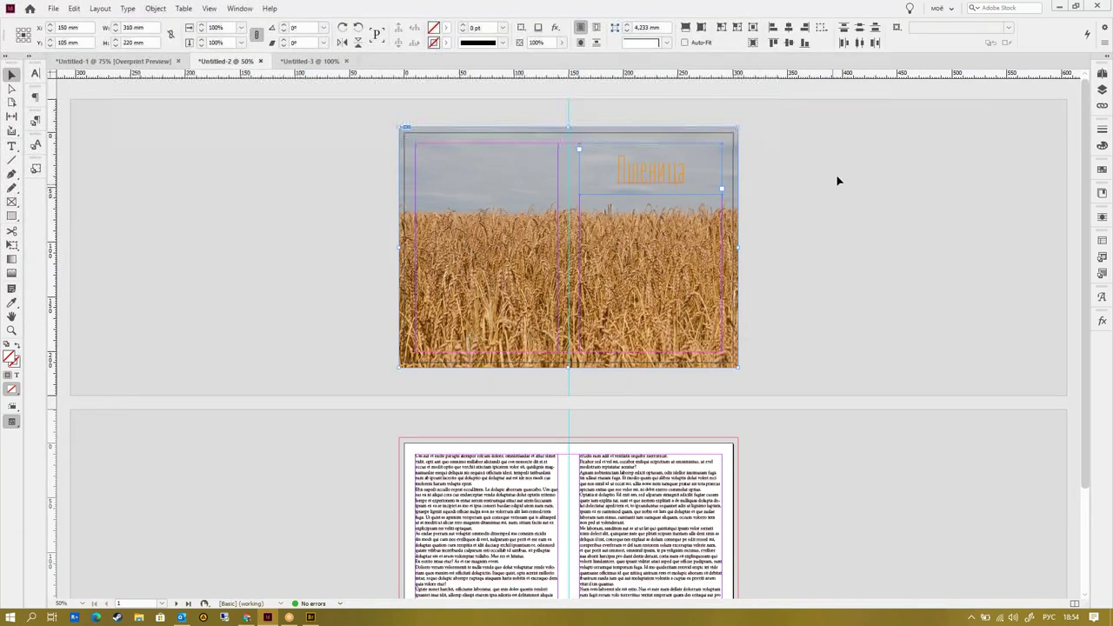
{"action": "left_click", "coordinate": [310, 60]}
{"action": "key", "text": "ctrl+v"}
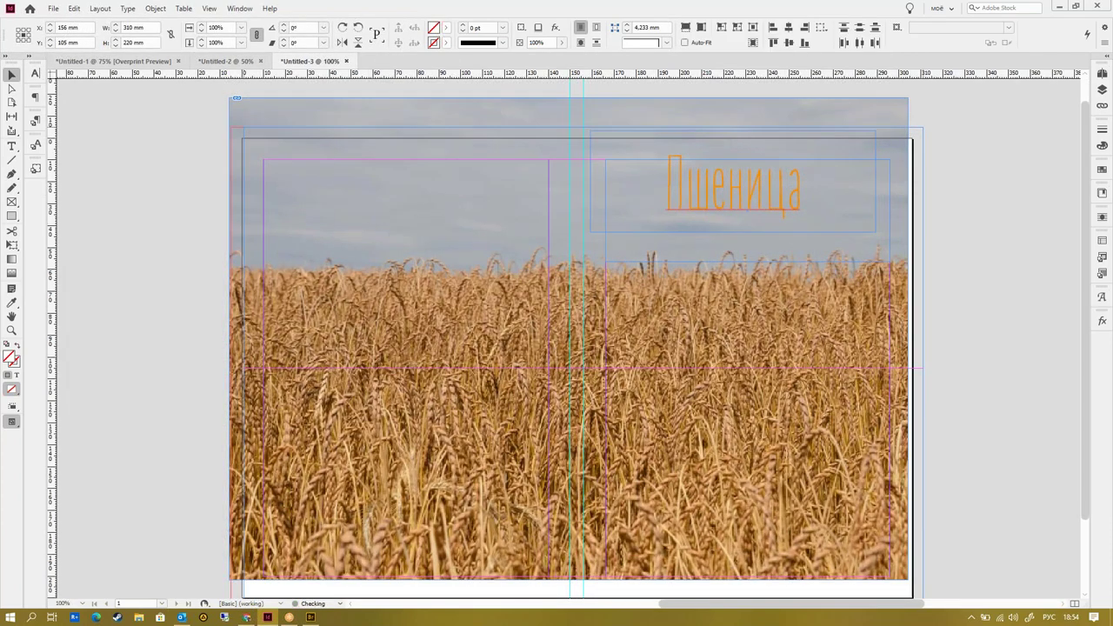
- Align the pasted wheat photo with the bleed, stretch it to the left bleed edge, and fit the title frame to the right margin
{"action": "left_click_drag", "start_coordinate": [236, 100], "coordinate": [249, 130]}
{"action": "scroll", "coordinate": [257, 524], "scroll_direction": "down", "scroll_amount": 3}
{"action": "left_click_drag", "start_coordinate": [242, 521], "coordinate": [231, 521]}
{"action": "left_click", "coordinate": [994, 424]}
{"action": "scroll", "coordinate": [994, 425], "scroll_direction": "up", "scroll_amount": 4}
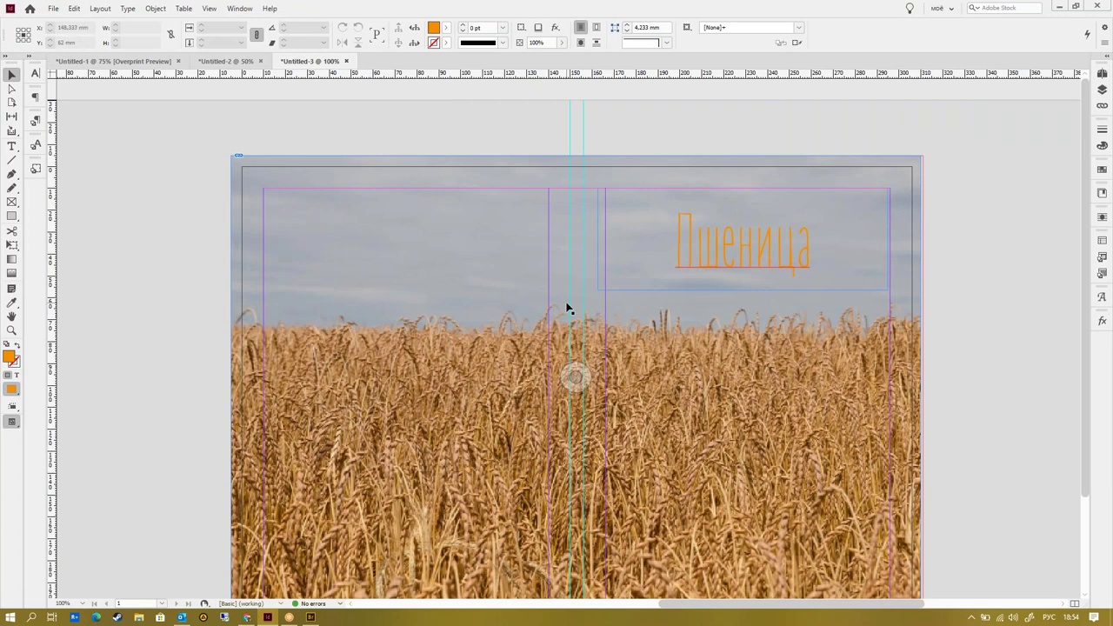
{"action": "left_click", "coordinate": [775, 244]}
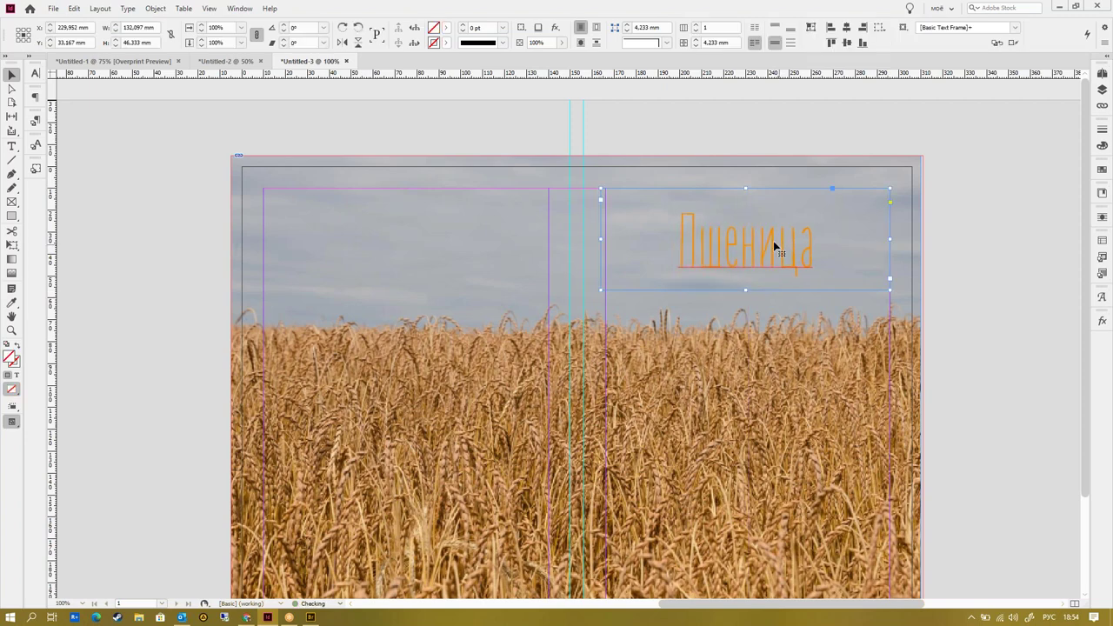
- Close Untitled-3 without saving, check the fold-size samples in Untitled-1, and return to Untitled-2
{"action": "left_click", "coordinate": [346, 61]}
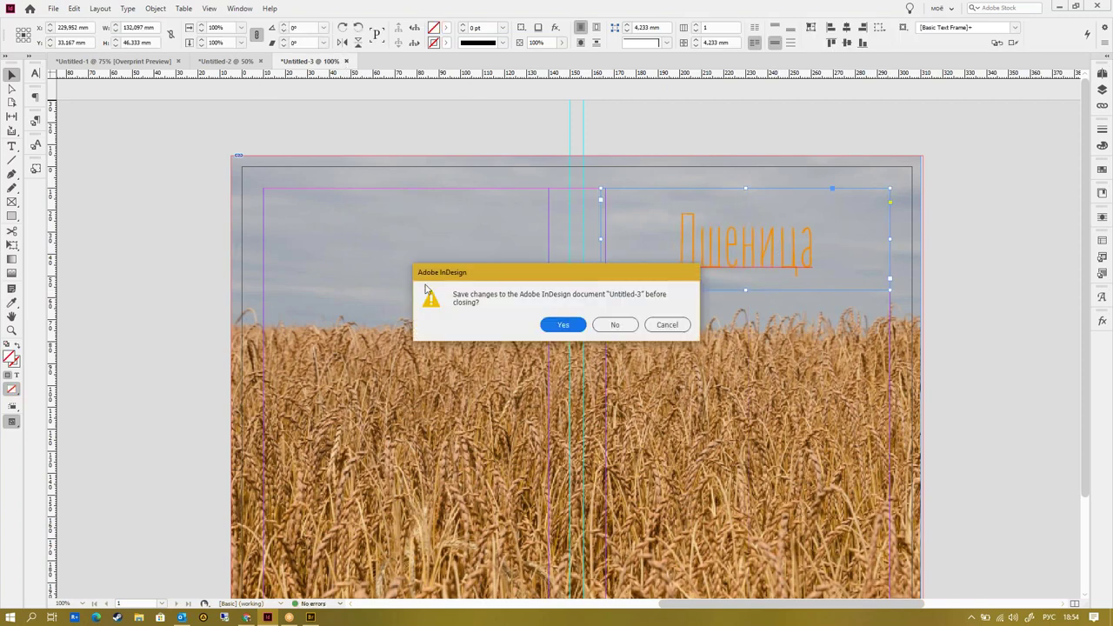
{"action": "left_click", "coordinate": [614, 325]}
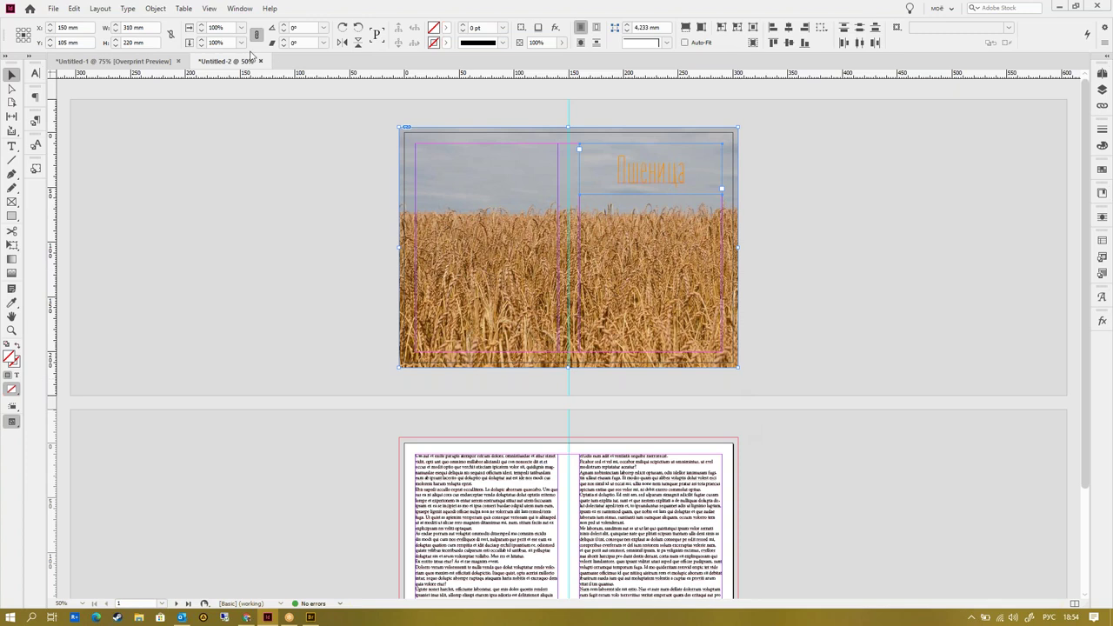
{"action": "left_click", "coordinate": [141, 62]}
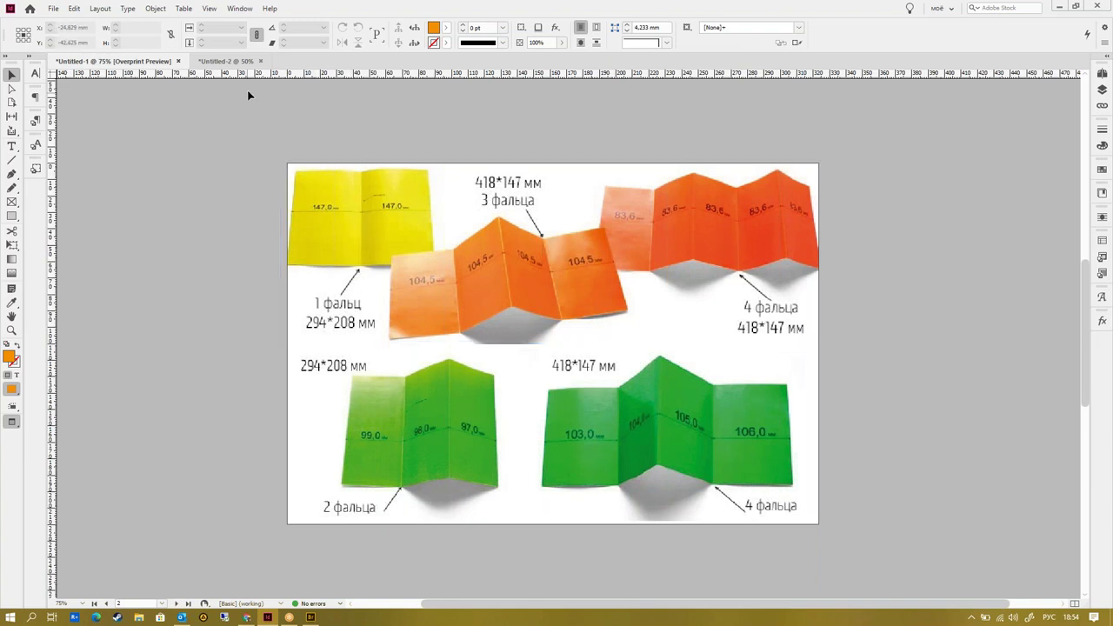
{"action": "left_click", "coordinate": [246, 61]}
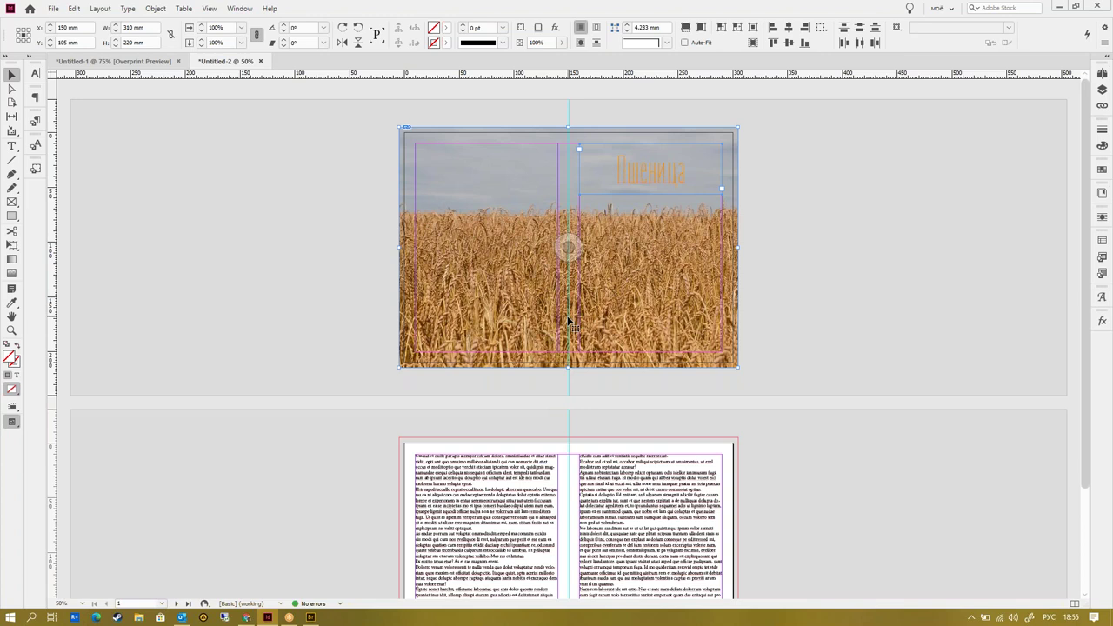
{"action": "key", "text": "ctrl+n"}
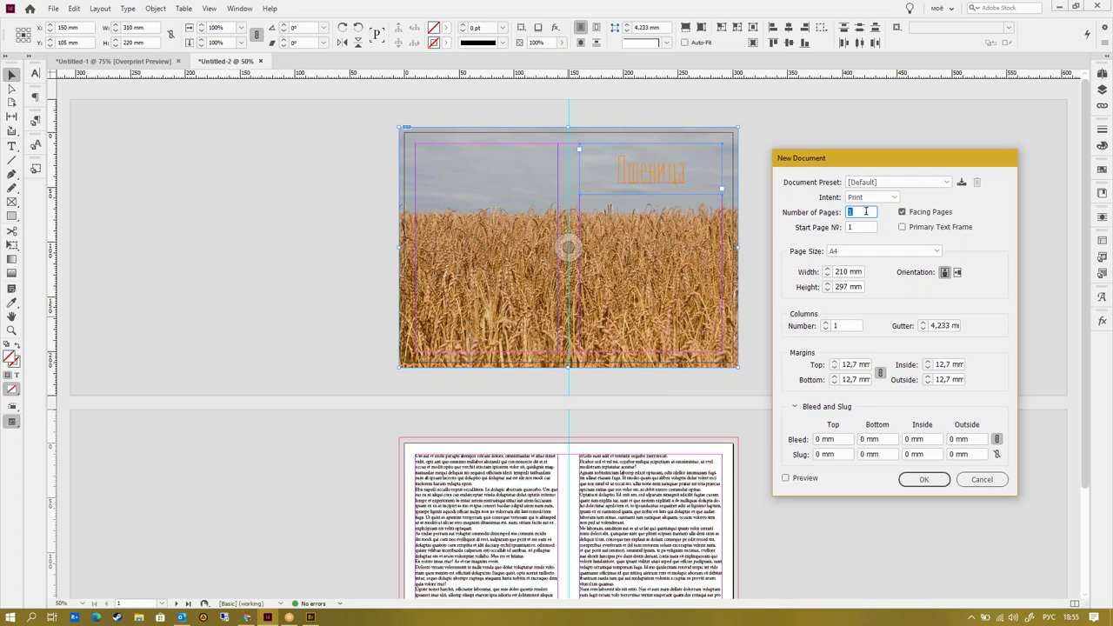
{"action": "type", "text": "4"}
{"action": "double_click", "coordinate": [845, 272]}
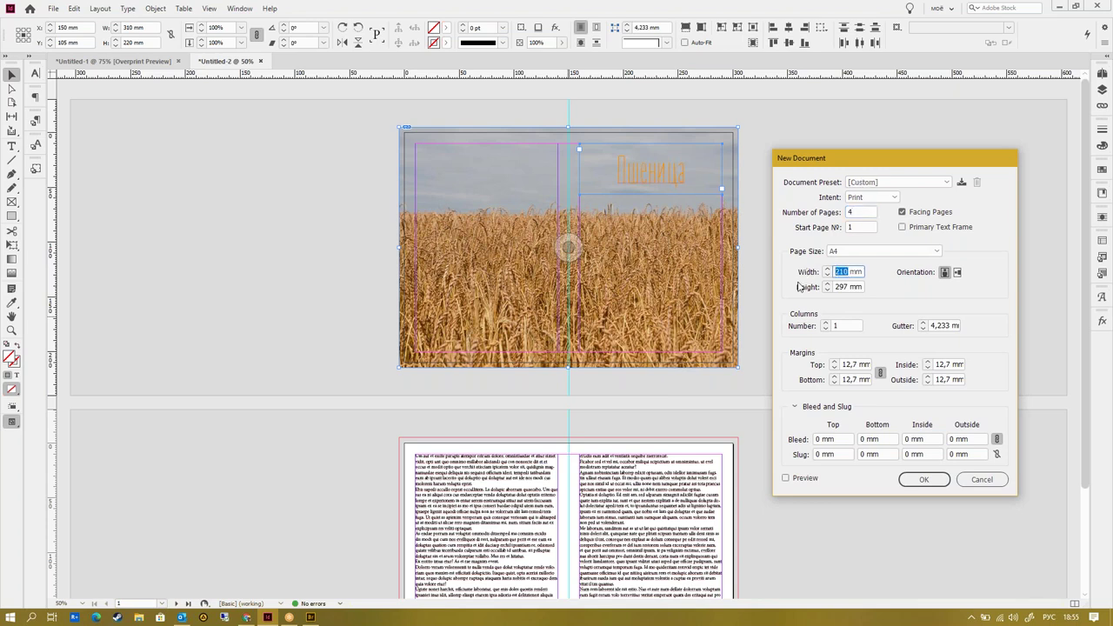
{"action": "type", "text": "150"}
{"action": "double_click", "coordinate": [849, 286]}
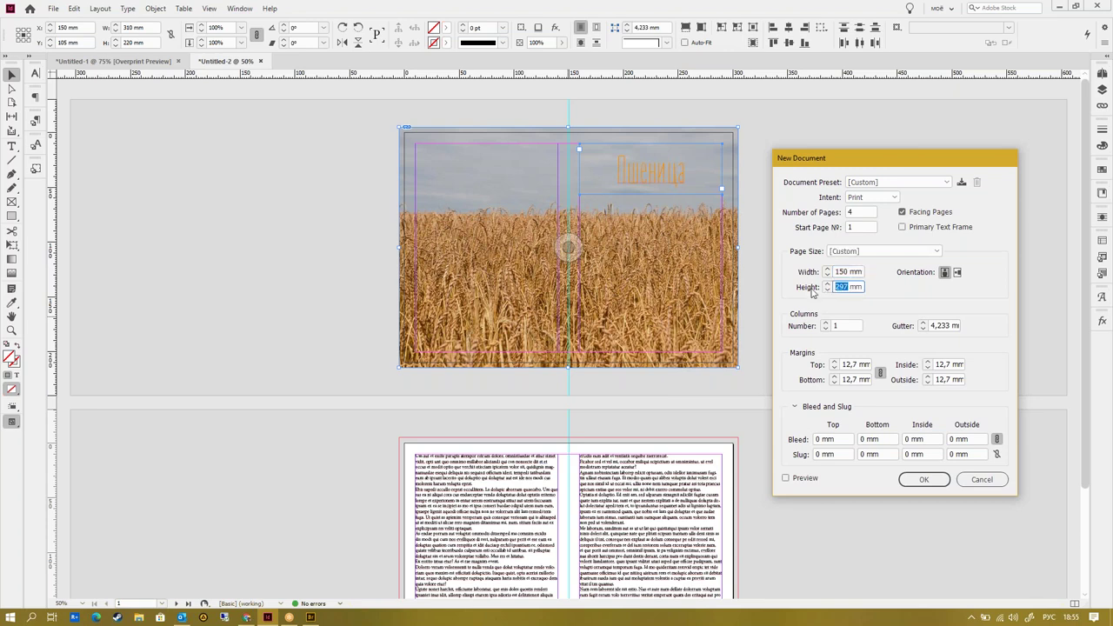
{"action": "type", "text": "210"}
{"action": "left_click", "coordinate": [991, 479]}
- Set both text frames on page 2 to two columns with a 5 mm gutter
{"action": "scroll", "coordinate": [761, 455], "scroll_direction": "down", "scroll_amount": 3}
{"action": "left_click", "coordinate": [621, 491]}
{"action": "left_click", "coordinate": [498, 383], "text": "shift"}
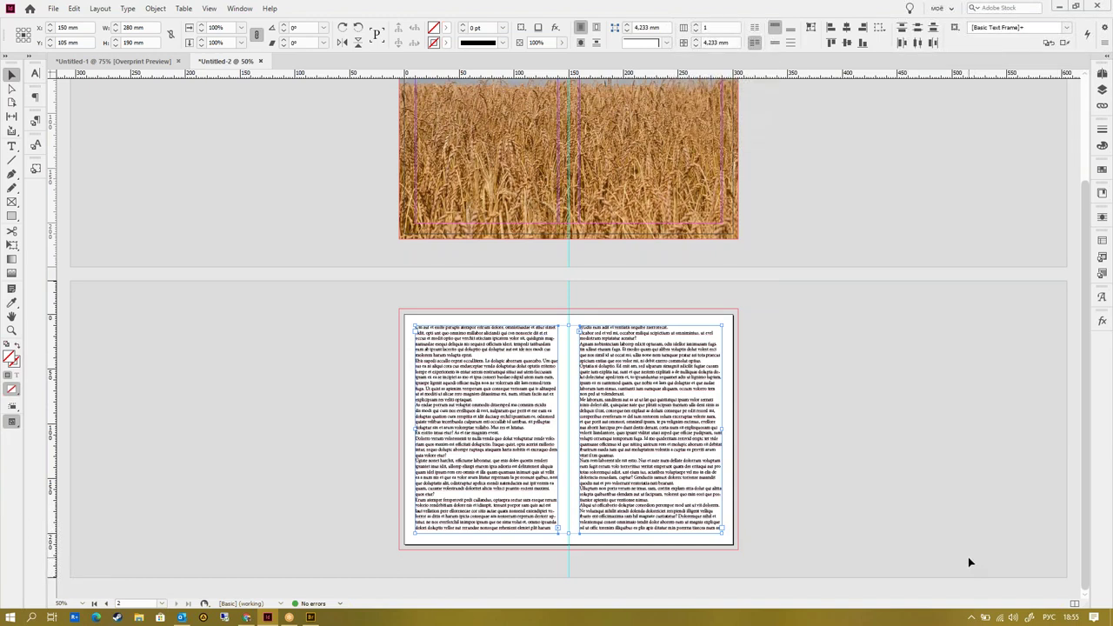
{"action": "key", "text": "ctrl+j"}
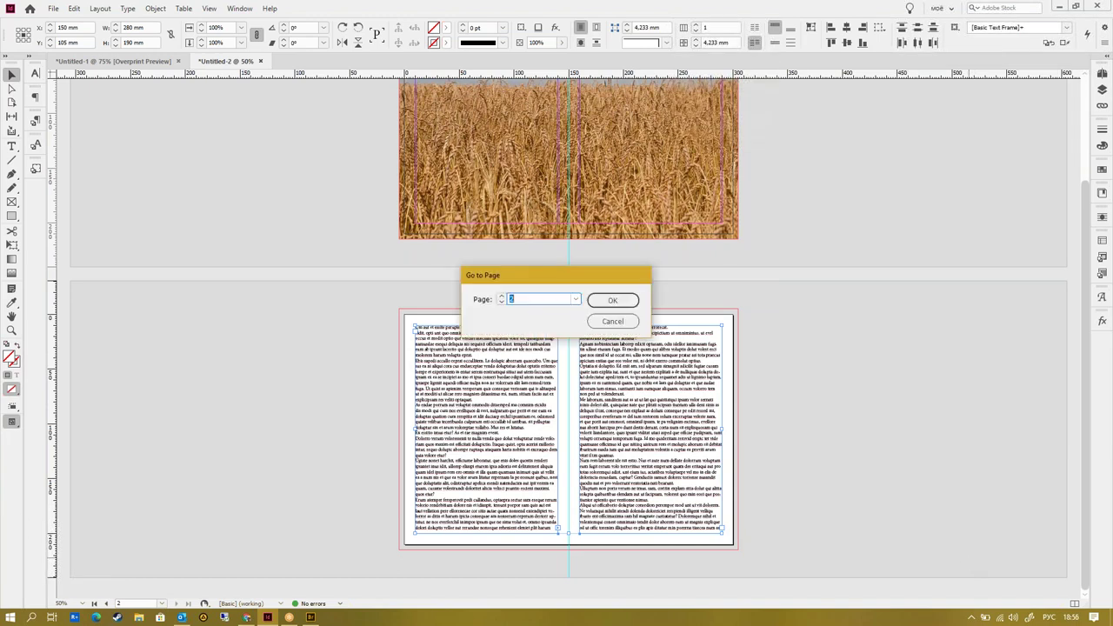
{"action": "left_click", "coordinate": [619, 321]}
{"action": "key", "text": "ctrl+b"}
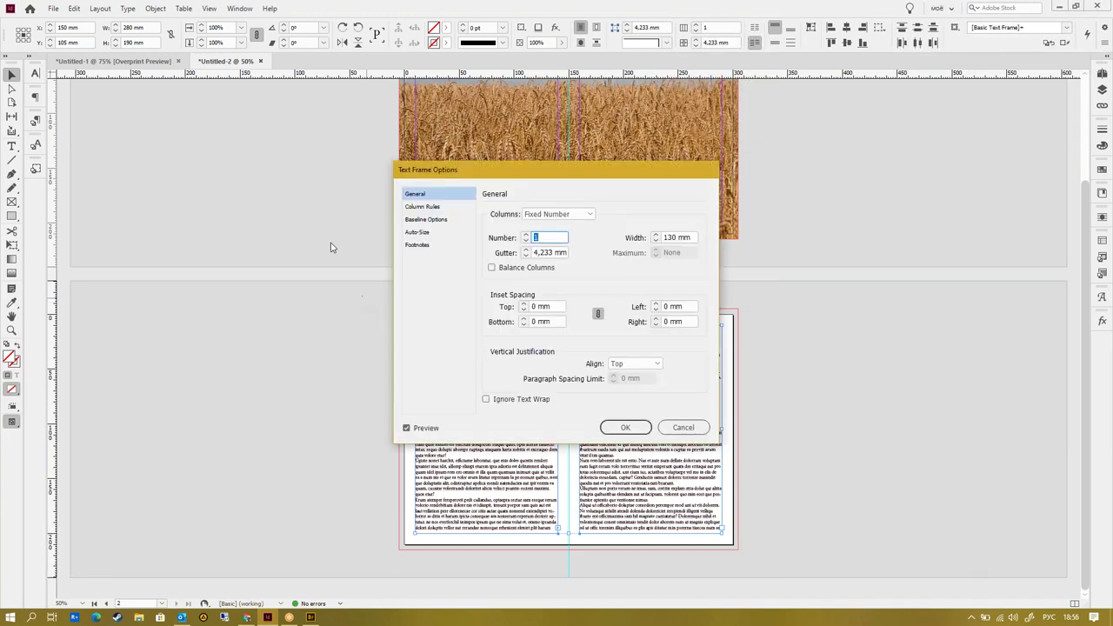
{"action": "type", "text": "2"}
{"action": "key", "text": "Tab"}
{"action": "type", "text": "5"}
{"action": "key", "text": "Return"}
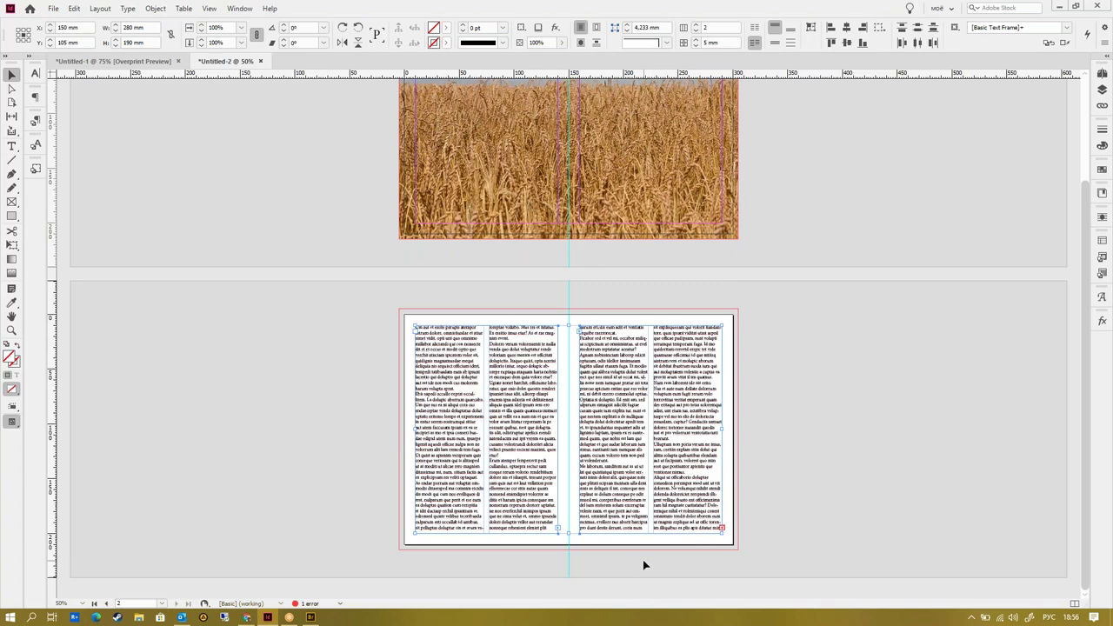
- Move page 2's right-hand text frame out of the margin guides and snap it back to X 225 mm, Y 105 mm
{"action": "scroll", "coordinate": [643, 561], "scroll_direction": "up", "scroll_amount": 2}
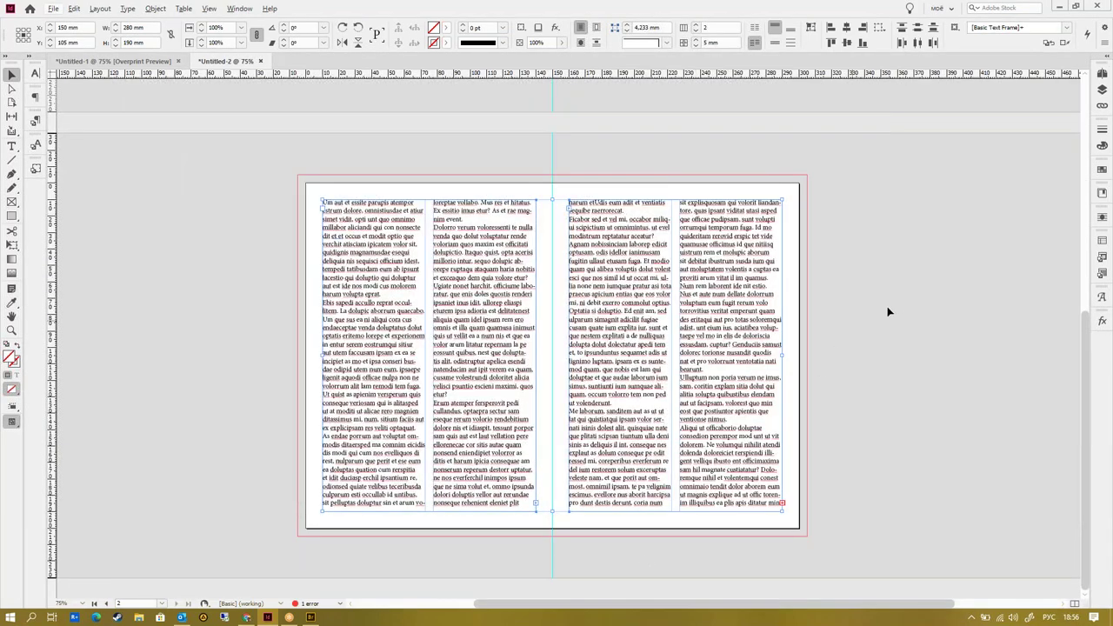
{"action": "left_click_drag", "start_coordinate": [738, 315], "coordinate": [705, 232]}
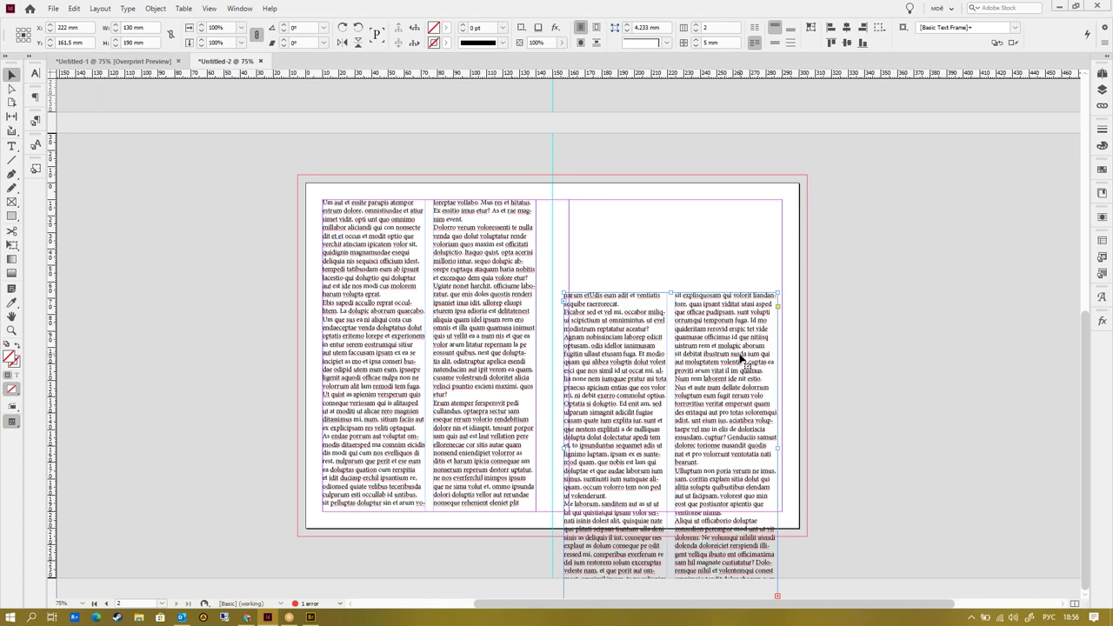
{"action": "key", "text": "ctrl+shift+a"}
{"action": "left_click_drag", "start_coordinate": [740, 412], "coordinate": [739, 318]}
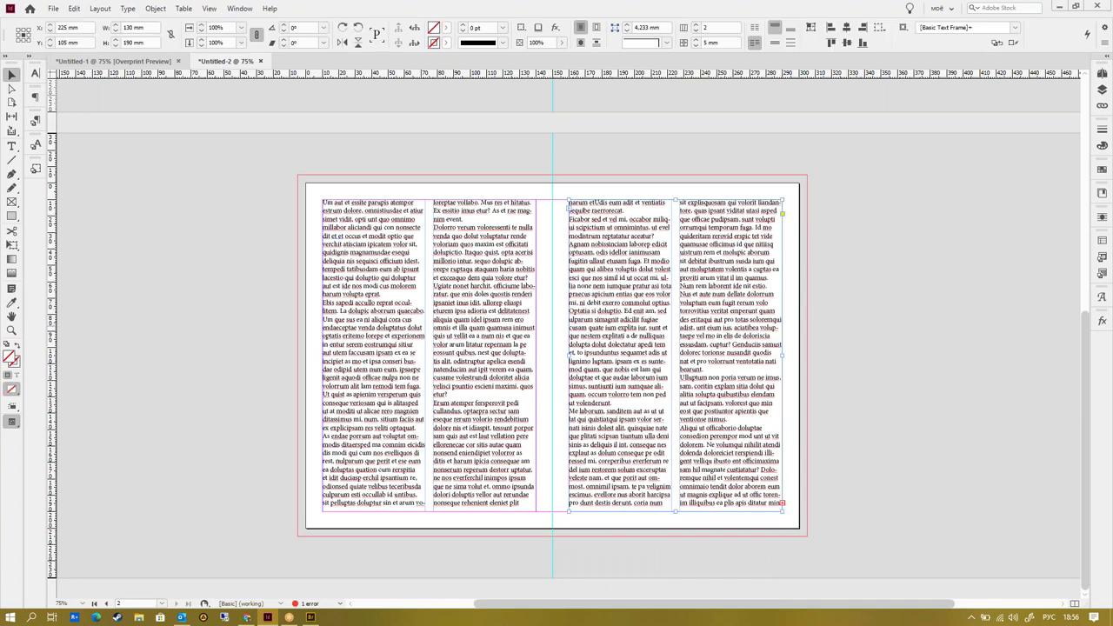
{"action": "key", "text": "ctrl+minus"}
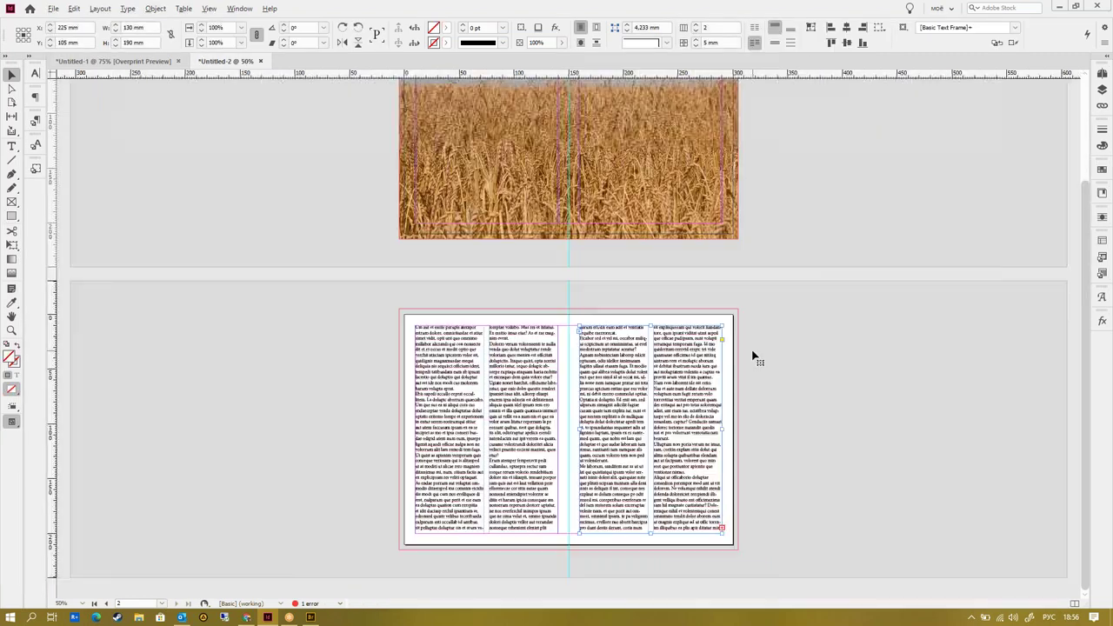
{"action": "left_click", "coordinate": [792, 374]}
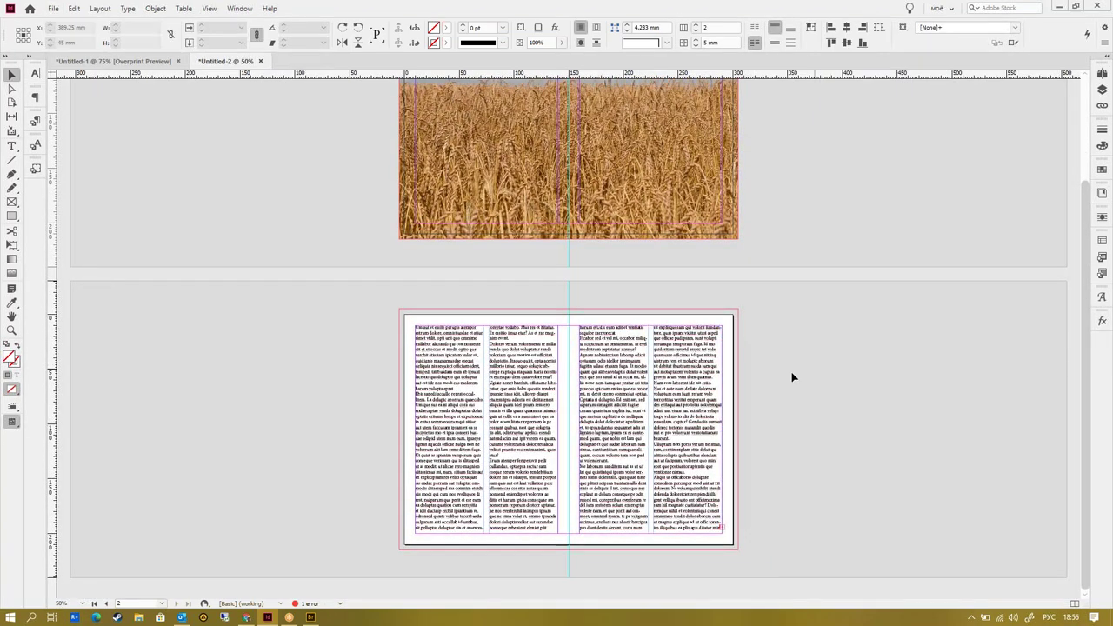
{"action": "left_click", "coordinate": [669, 390]}
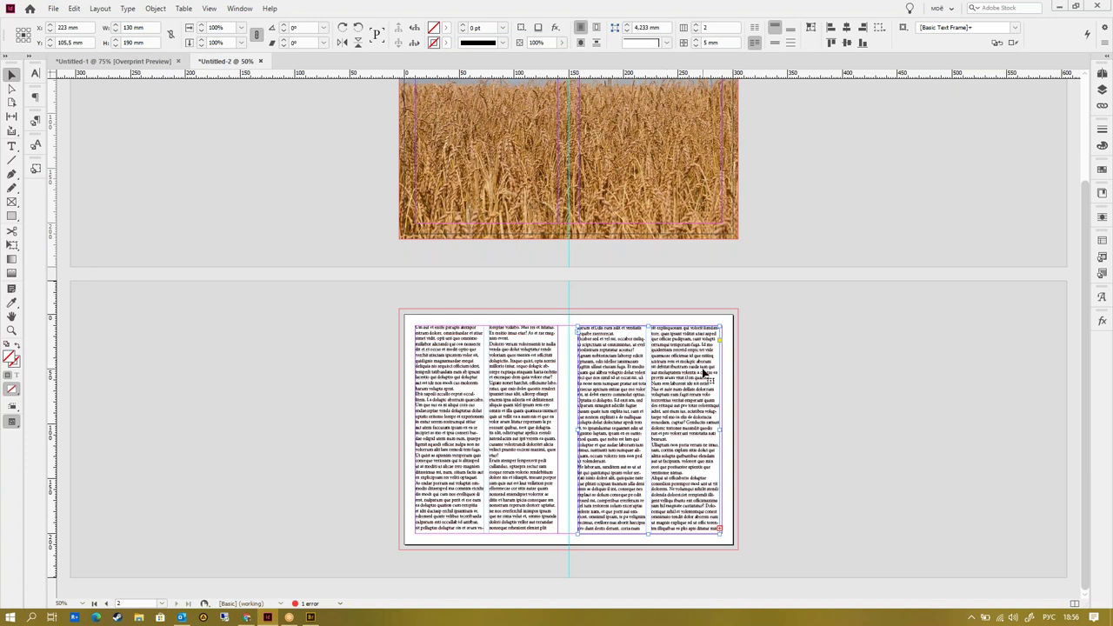
{"action": "left_click_drag", "start_coordinate": [704, 371], "coordinate": [710, 370]}
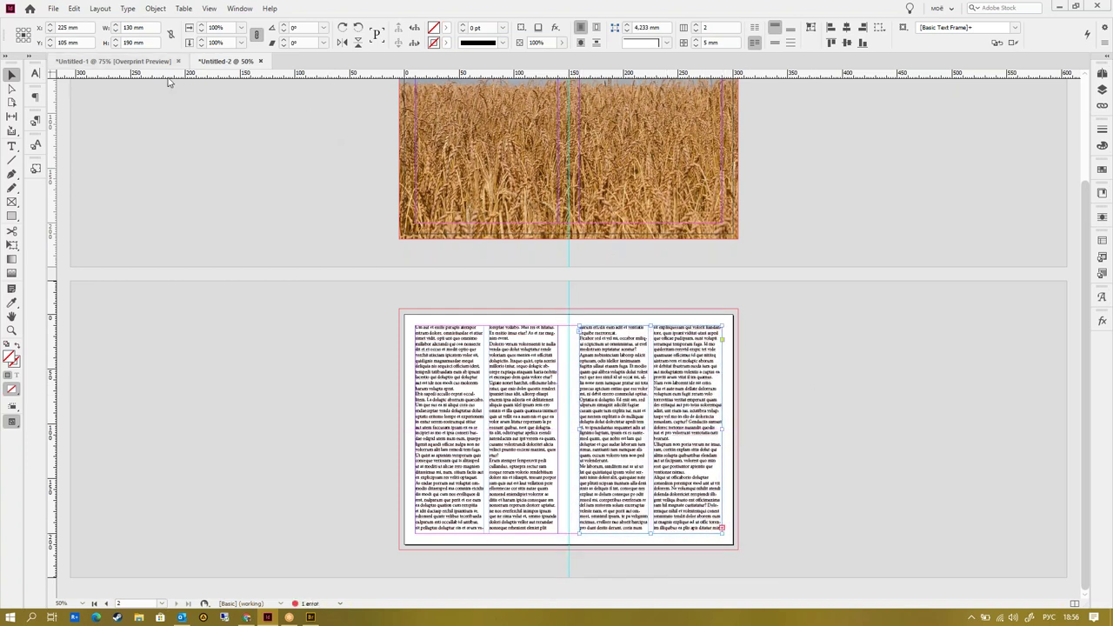
- Start a new facing-pages document with 4 pages, 150 mm wide and 210 mm high
{"action": "key", "text": "ctrl+n"}
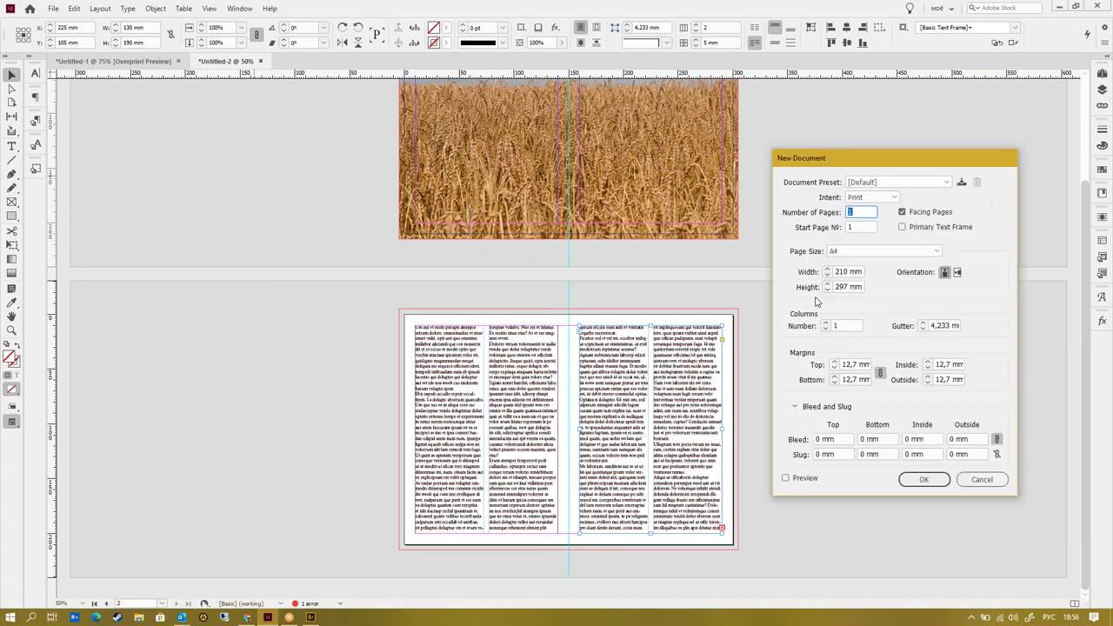
{"action": "type", "text": "4"}
{"action": "double_click", "coordinate": [847, 271]}
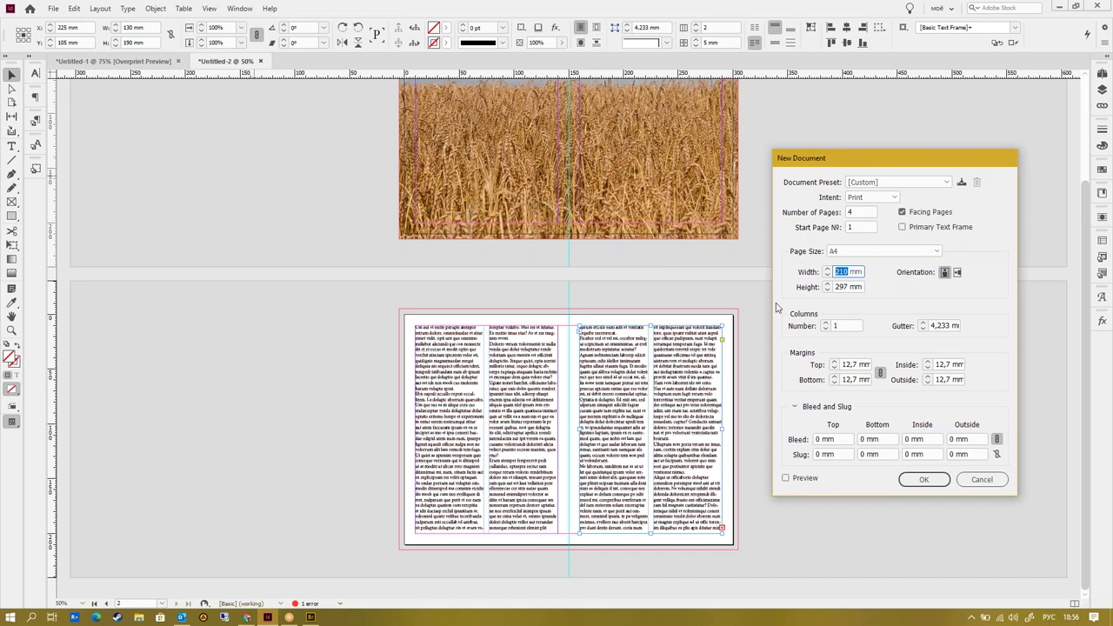
{"action": "type", "text": "150"}
{"action": "double_click", "coordinate": [846, 286]}
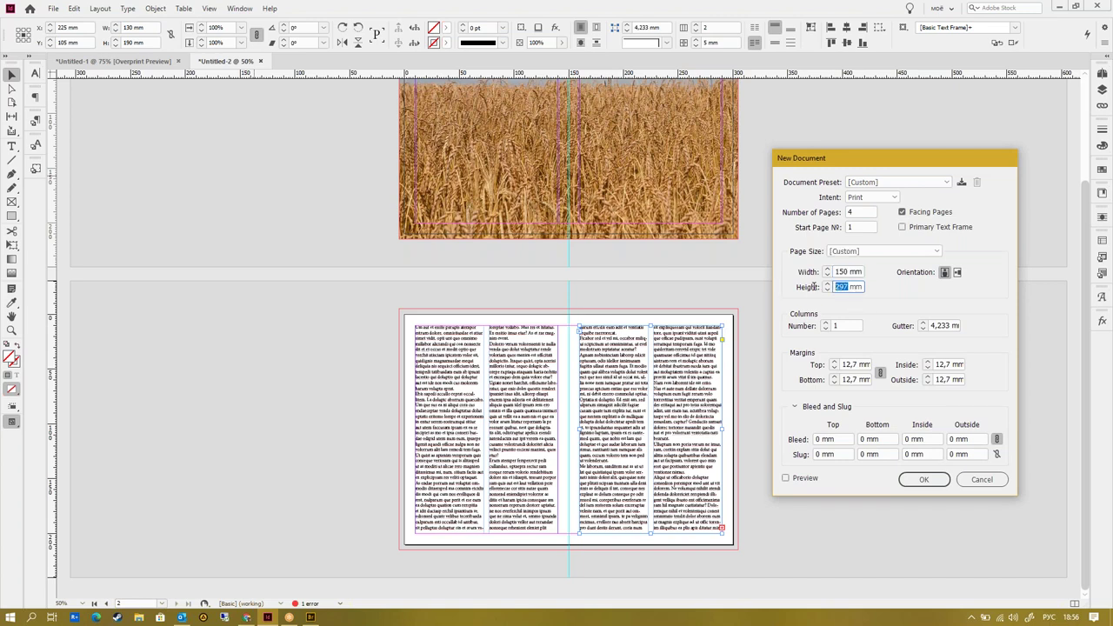
{"action": "type", "text": "210"}
- Set the new document to one column with a 5 mm gutter and 10 mm margins on all sides
{"action": "double_click", "coordinate": [937, 325]}
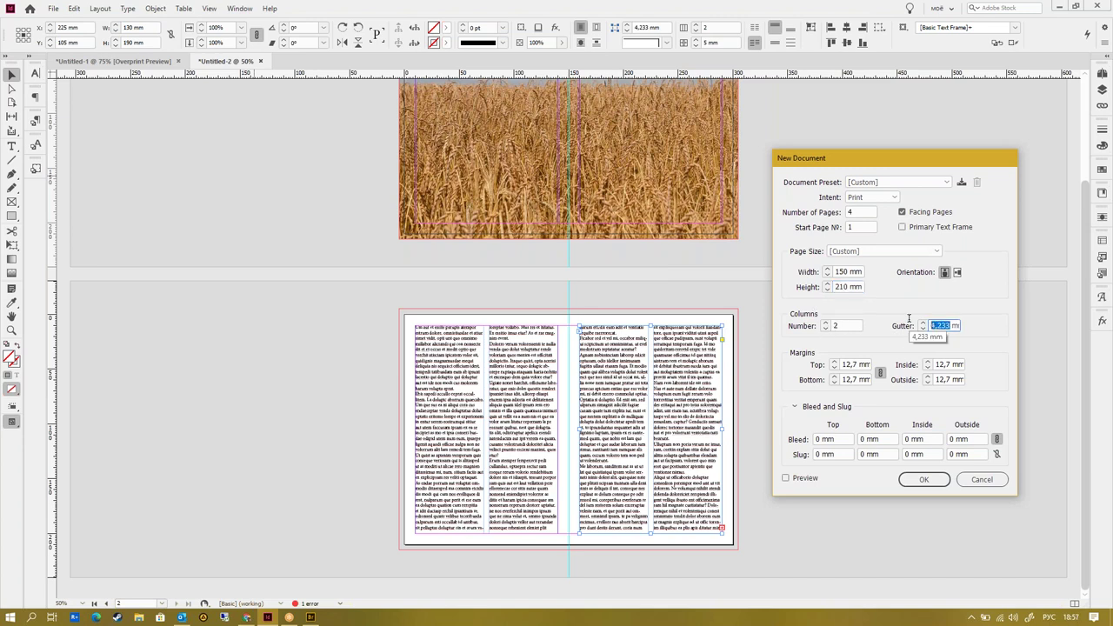
{"action": "type", "text": "5"}
{"action": "double_click", "coordinate": [836, 325]}
{"action": "type", "text": "1"}
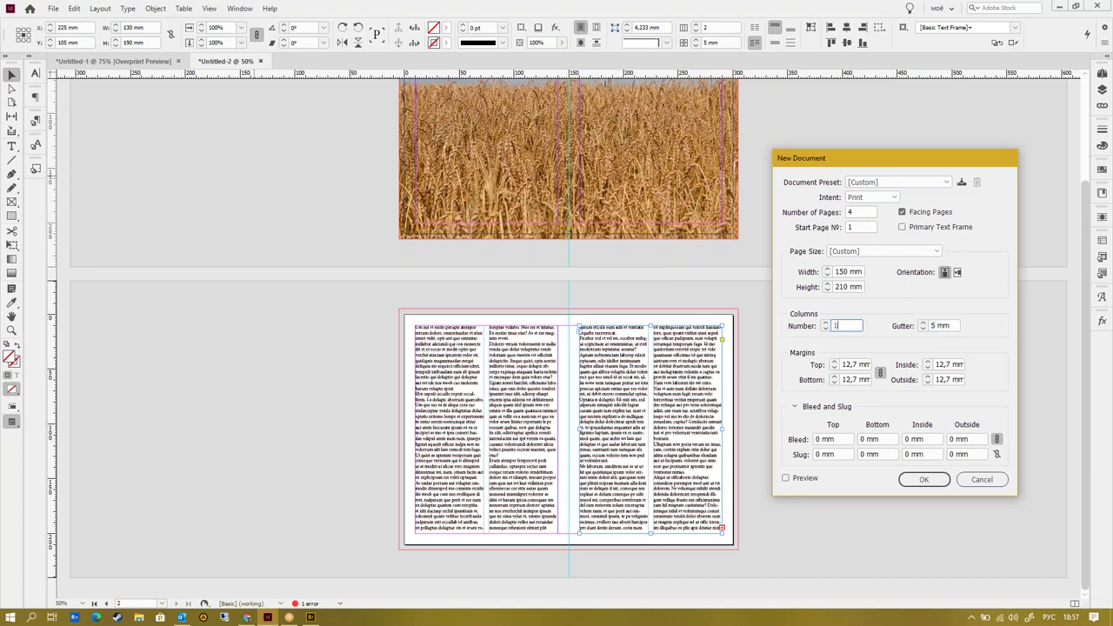
{"action": "double_click", "coordinate": [854, 364]}
{"action": "type", "text": "10"}
{"action": "key", "text": "Tab"}
- Set the bleed to 5 mm on all sides and create the document
{"action": "double_click", "coordinate": [837, 439]}
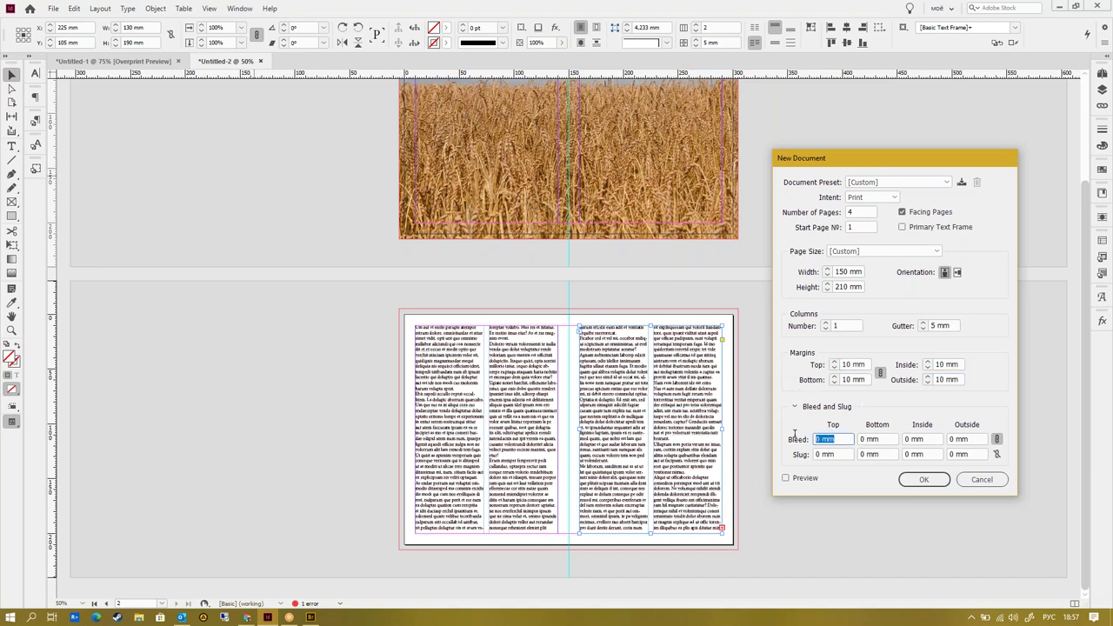
{"action": "type", "text": "5"}
{"action": "left_click", "coordinate": [886, 438]}
{"action": "left_click", "coordinate": [923, 479]}
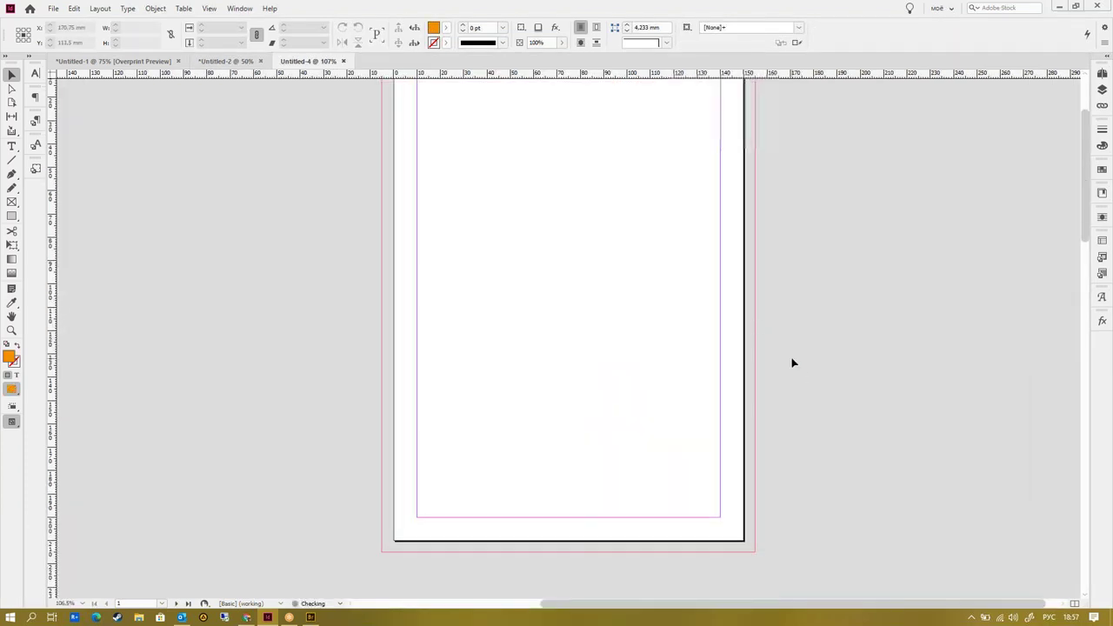
- Review the new document's single pages and facing spread, and compare them with the leaflet pages in Untitled-2
{"action": "scroll", "coordinate": [437, 322], "scroll_direction": "down", "scroll_amount": 1}
{"action": "scroll", "coordinate": [510, 348], "scroll_direction": "down", "scroll_amount": 3}
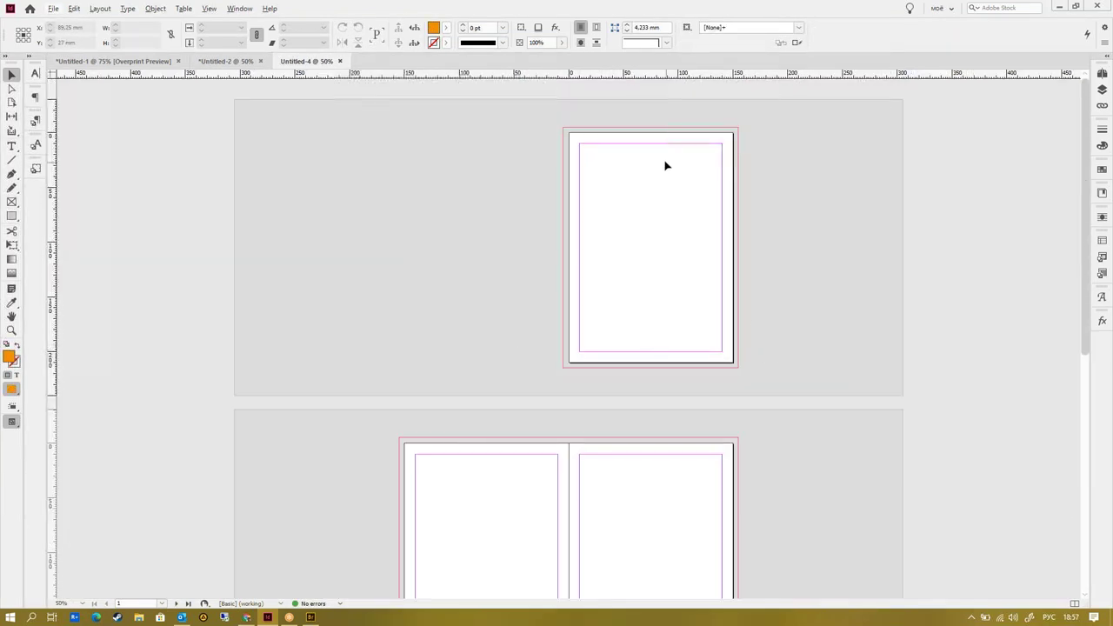
{"action": "scroll", "coordinate": [708, 280], "scroll_direction": "down", "scroll_amount": 5}
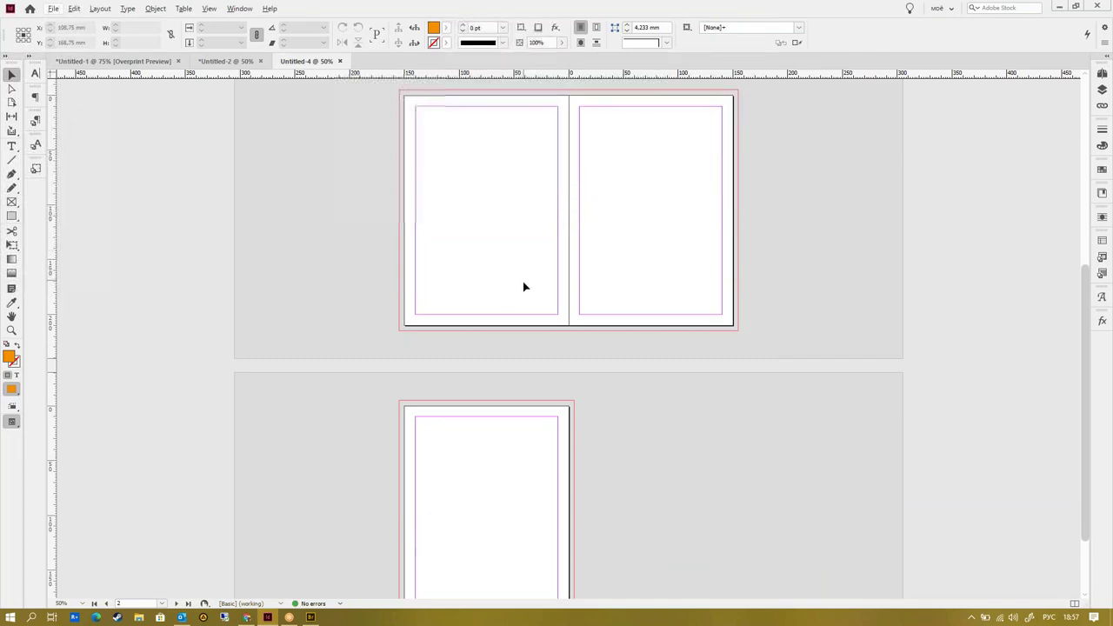
{"action": "scroll", "coordinate": [487, 270], "scroll_direction": "down", "scroll_amount": 1}
{"action": "scroll", "coordinate": [606, 438], "scroll_direction": "up", "scroll_amount": 2}
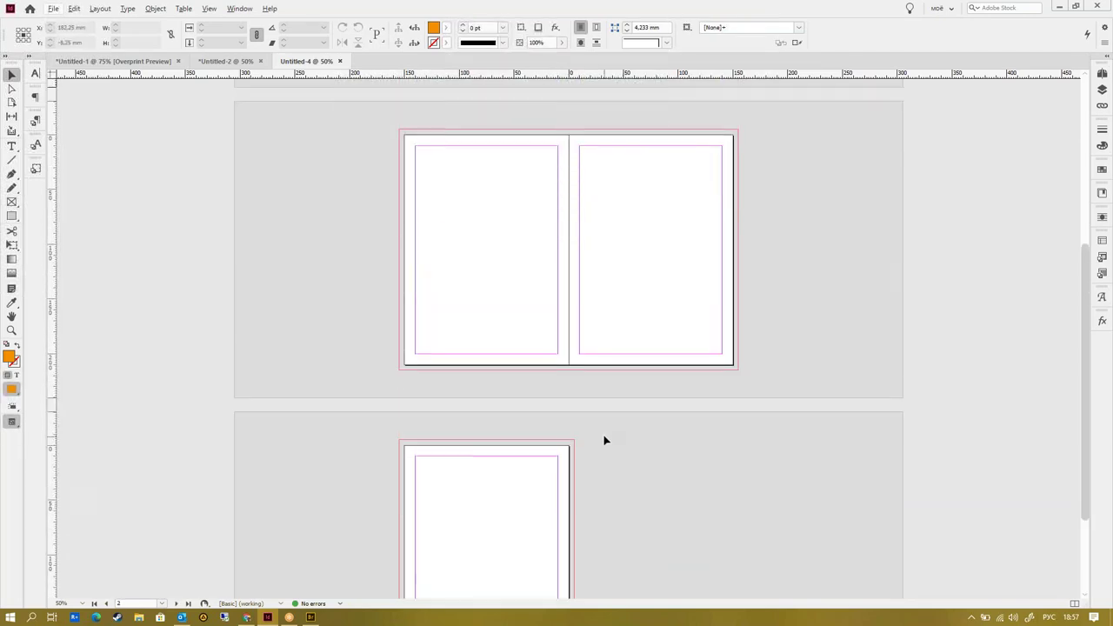
{"action": "left_click", "coordinate": [219, 61]}
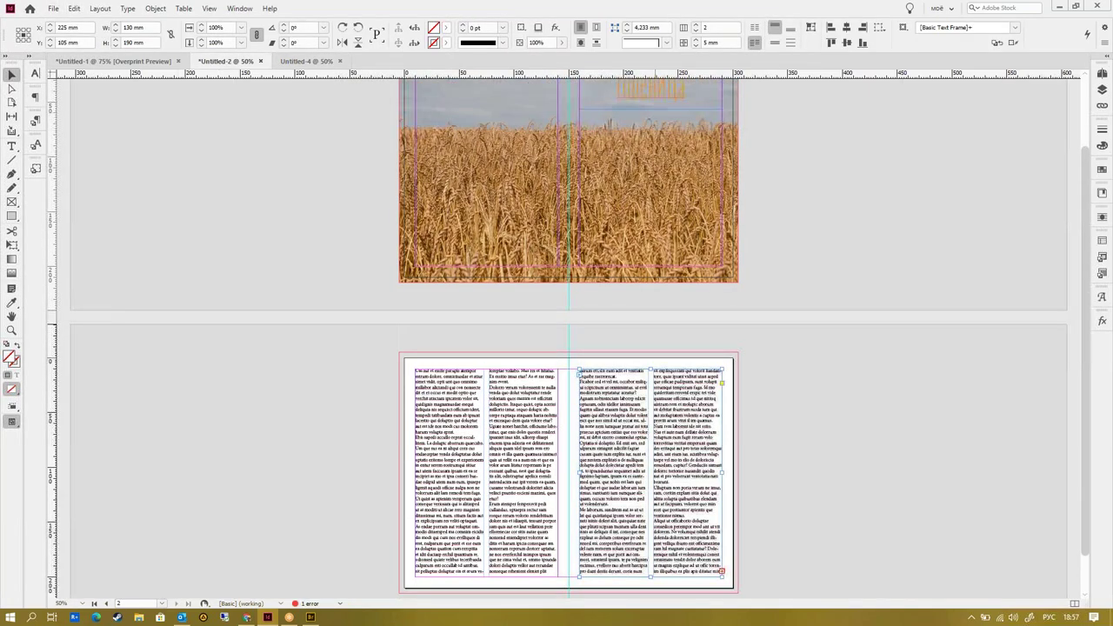
{"action": "scroll", "coordinate": [620, 103], "scroll_direction": "up", "scroll_amount": 2}
{"action": "scroll", "coordinate": [620, 103], "scroll_direction": "down", "scroll_amount": 1}
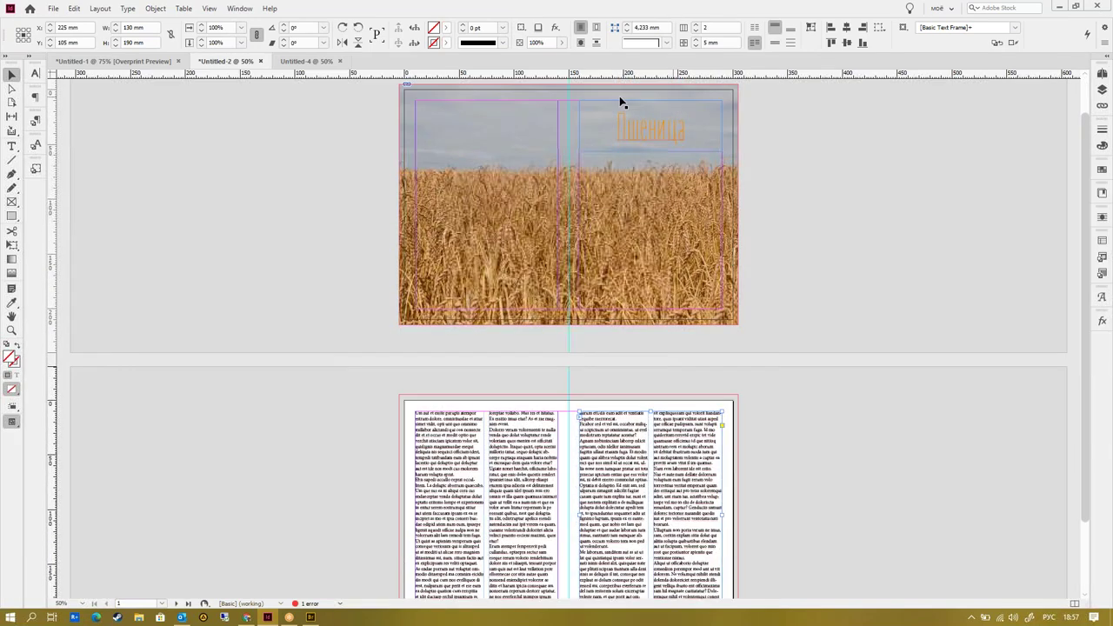
- Compare the page and spread arrangement of Untitled-4 with the two-page wheat leaflet in Untitled-2 using their page thumbnails
{"action": "scroll", "coordinate": [562, 232], "scroll_direction": "down", "scroll_amount": 1}
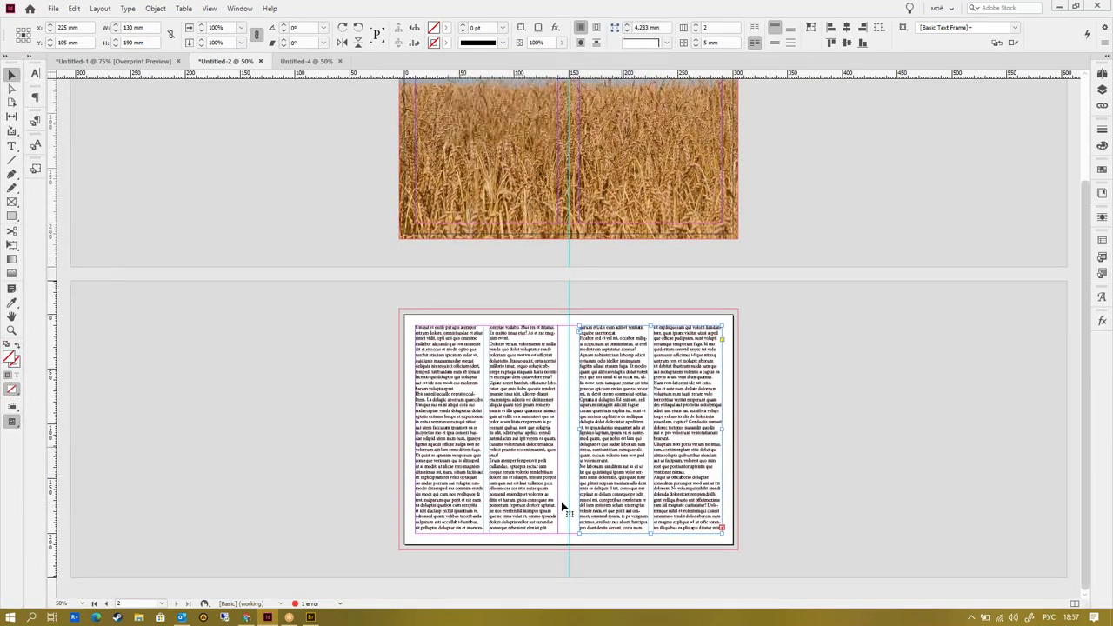
{"action": "left_click", "coordinate": [303, 60]}
{"action": "scroll", "coordinate": [664, 323], "scroll_direction": "up", "scroll_amount": 1}
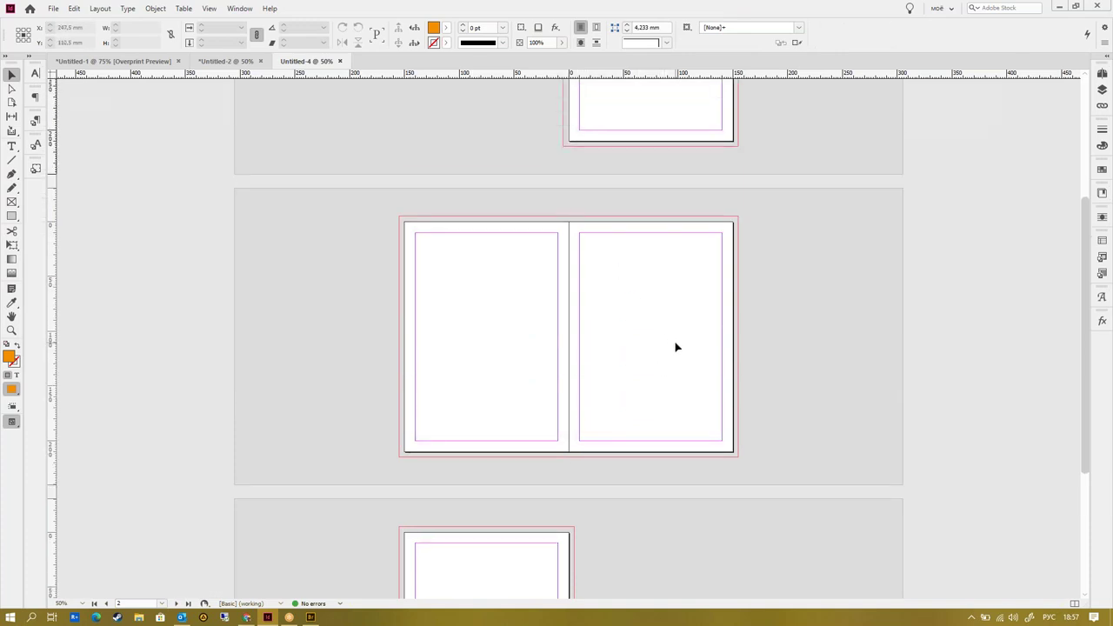
{"action": "left_click", "coordinate": [1102, 74]}
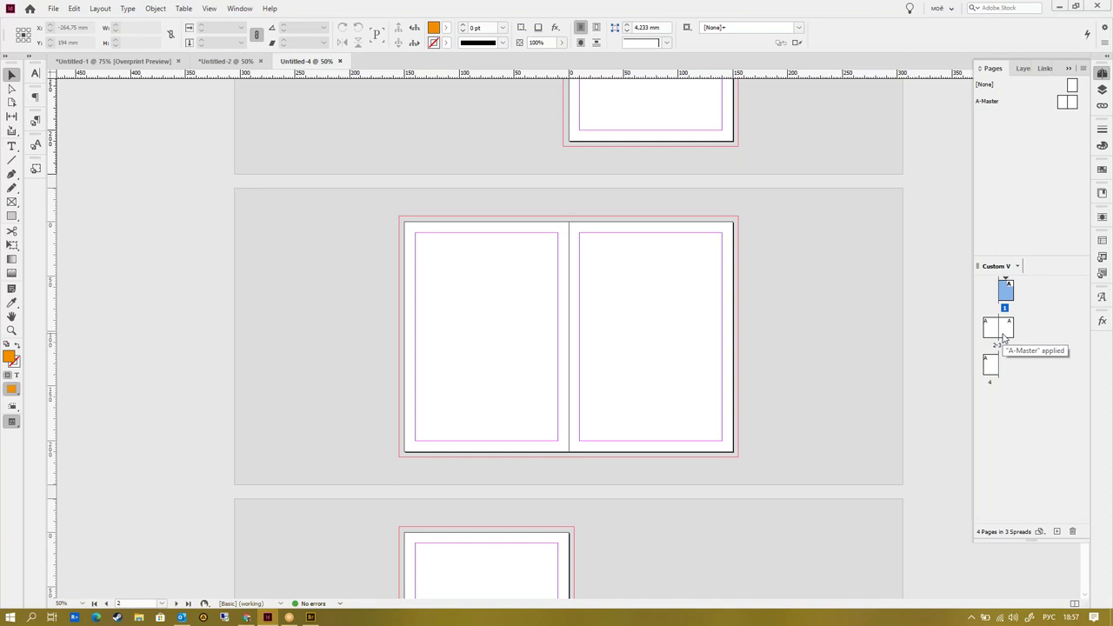
{"action": "left_click", "coordinate": [200, 62]}
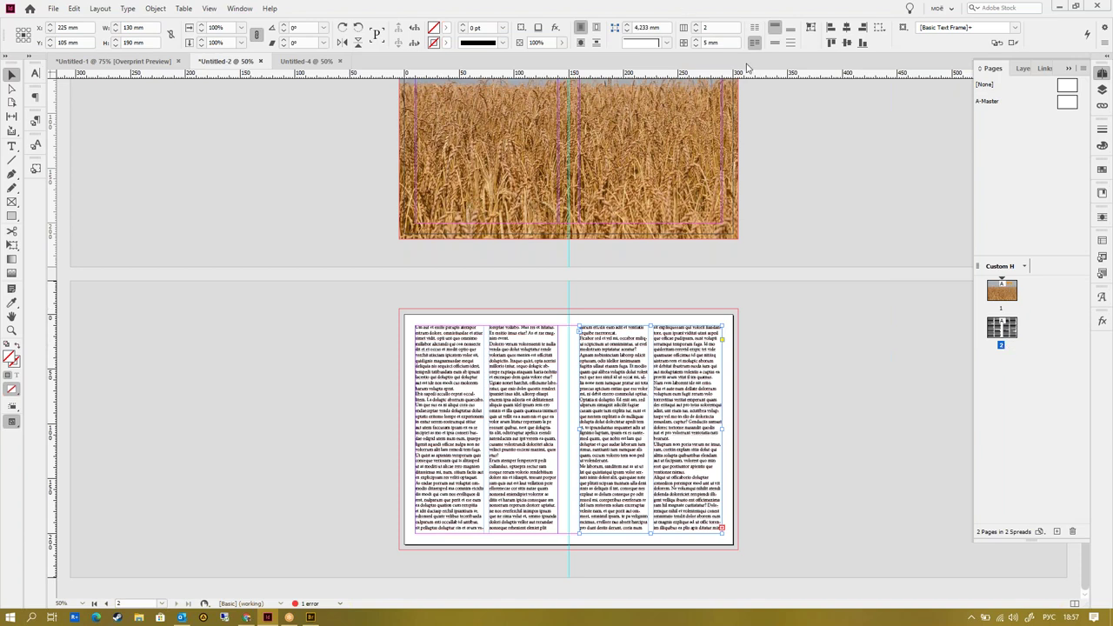
{"action": "left_click", "coordinate": [1102, 74]}
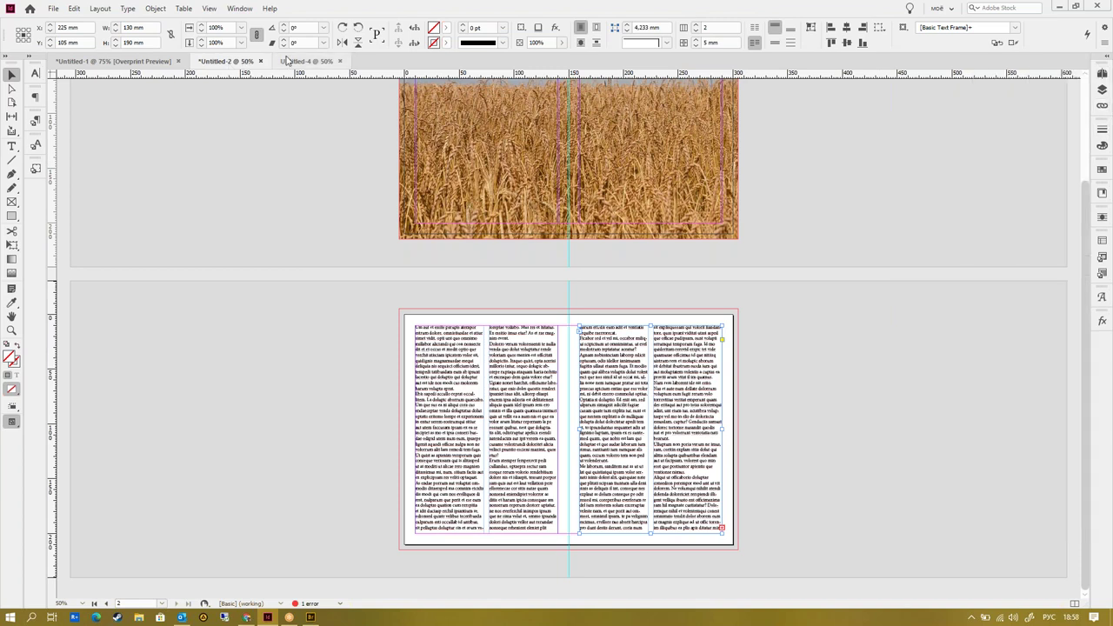
- Review the single first and last pages and the facing spread in Untitled-4
{"action": "left_click", "coordinate": [306, 61]}
{"action": "scroll", "coordinate": [600, 336], "scroll_direction": "up", "scroll_amount": 3}
{"action": "scroll", "coordinate": [609, 332], "scroll_direction": "down", "scroll_amount": 3}
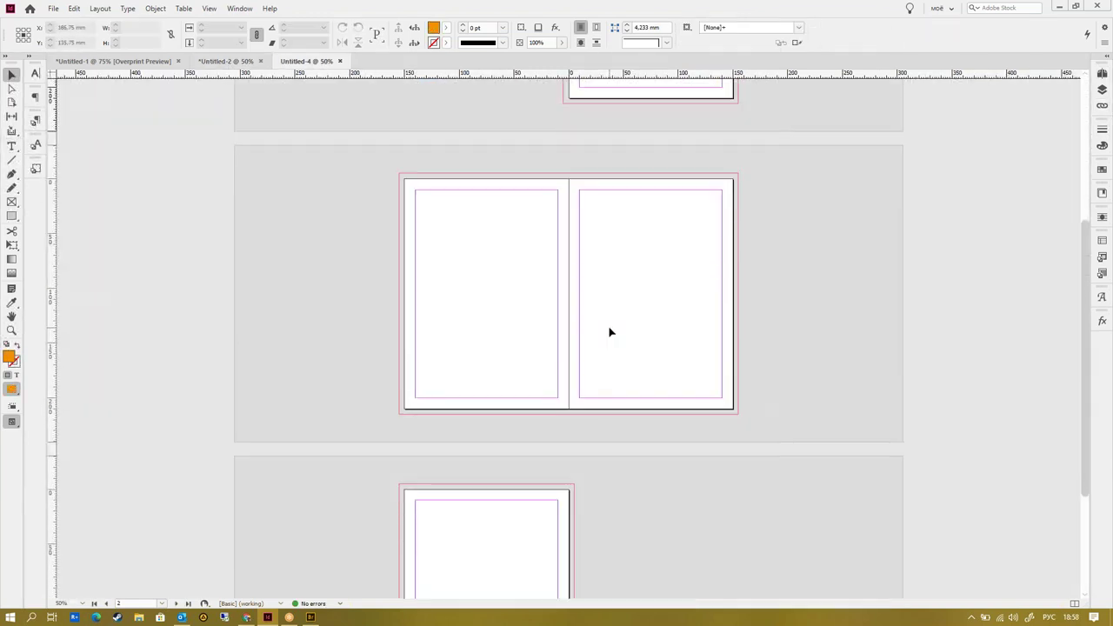
{"action": "scroll", "coordinate": [662, 423], "scroll_direction": "up", "scroll_amount": 3}
{"action": "scroll", "coordinate": [663, 424], "scroll_direction": "down", "scroll_amount": 3}
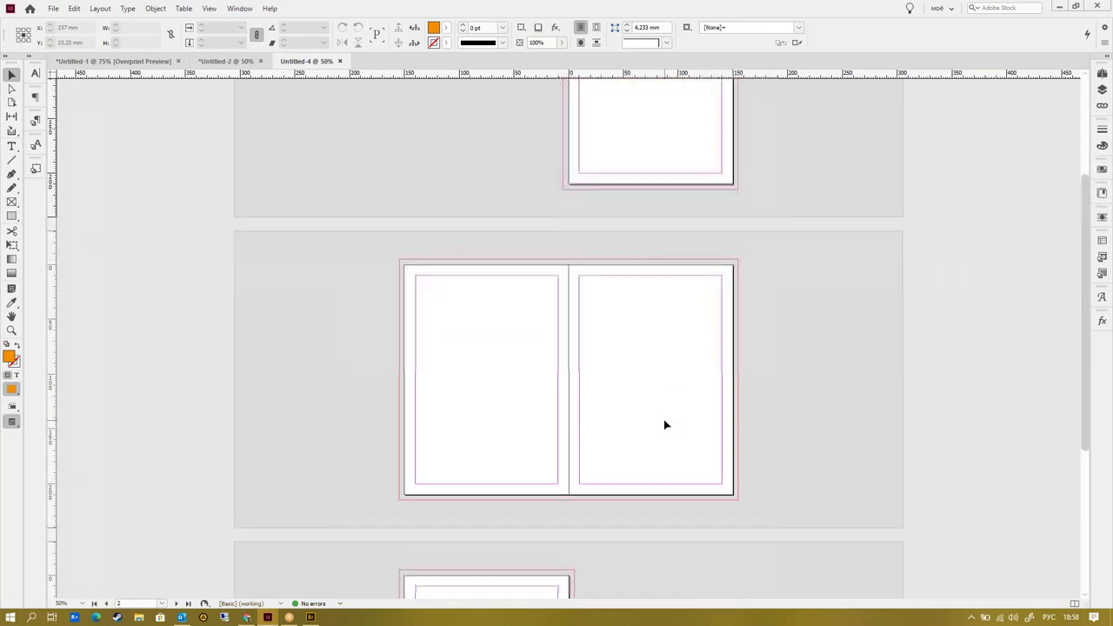
{"action": "scroll", "coordinate": [869, 226], "scroll_direction": "up", "scroll_amount": 3}
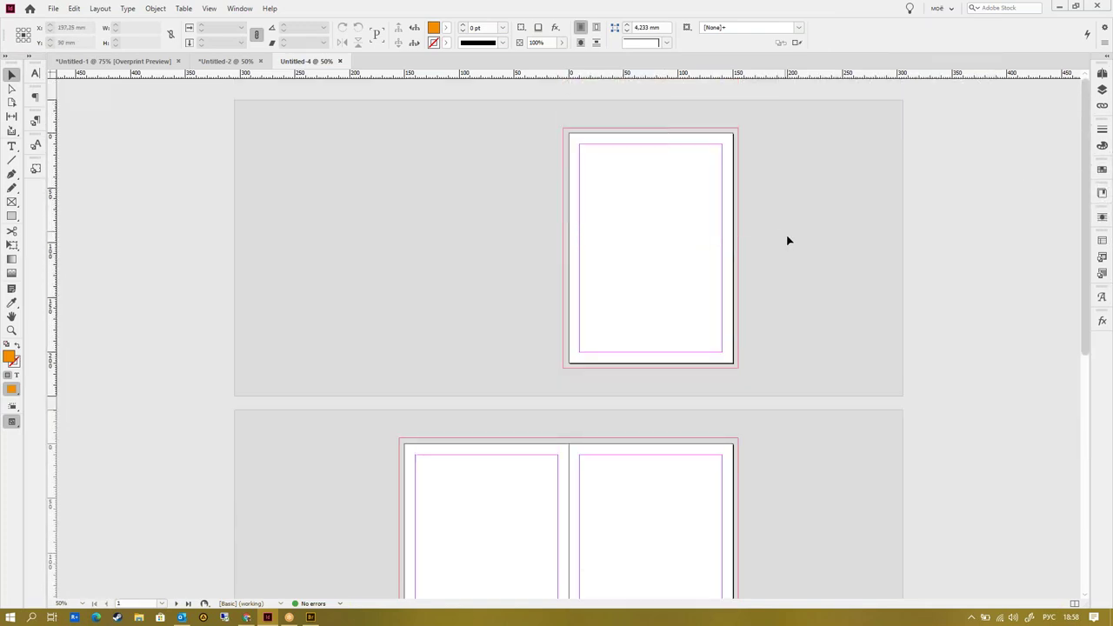
{"action": "scroll", "coordinate": [622, 291], "scroll_direction": "down", "scroll_amount": 3}
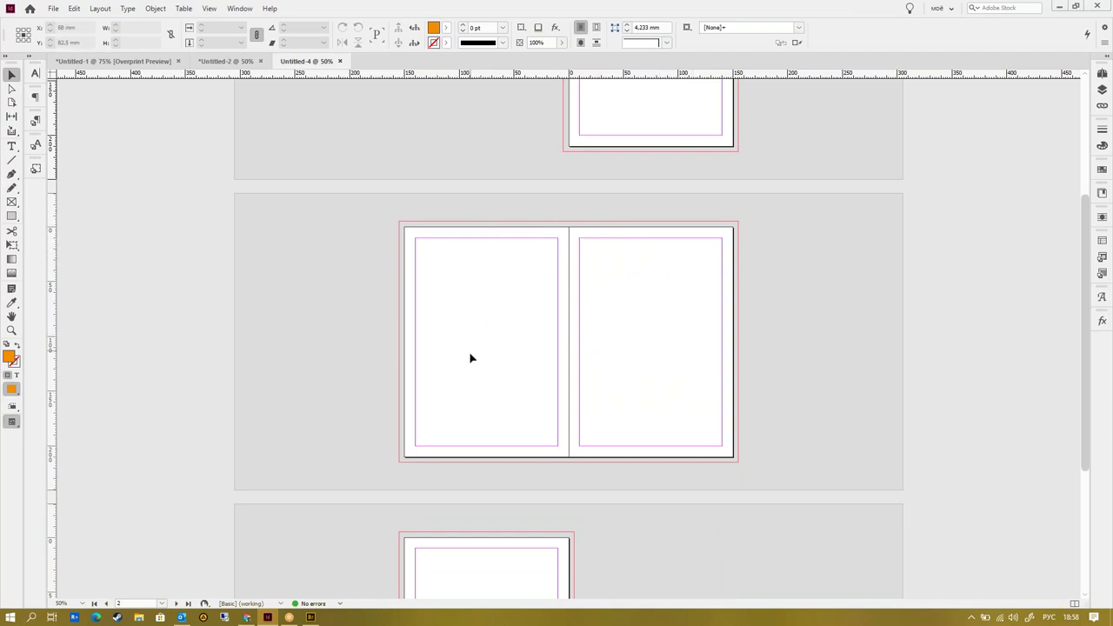
- Set the number of columns to 2 on each page of the facing spread, pages 2-3, in Untitled-4
{"action": "left_click", "coordinate": [499, 350]}
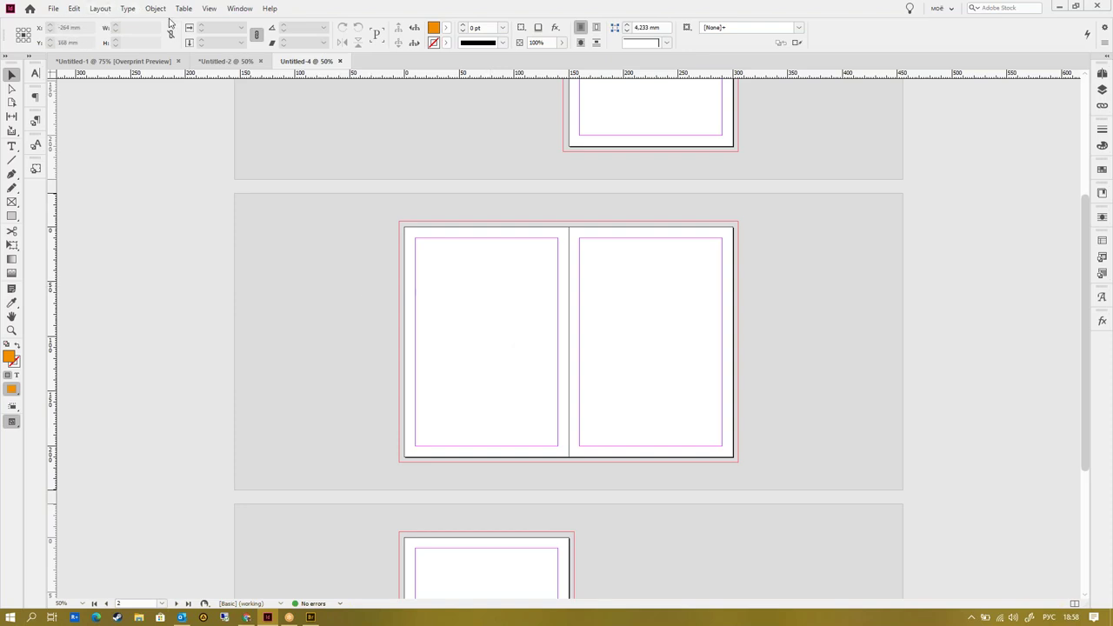
{"action": "left_click", "coordinate": [103, 9]}
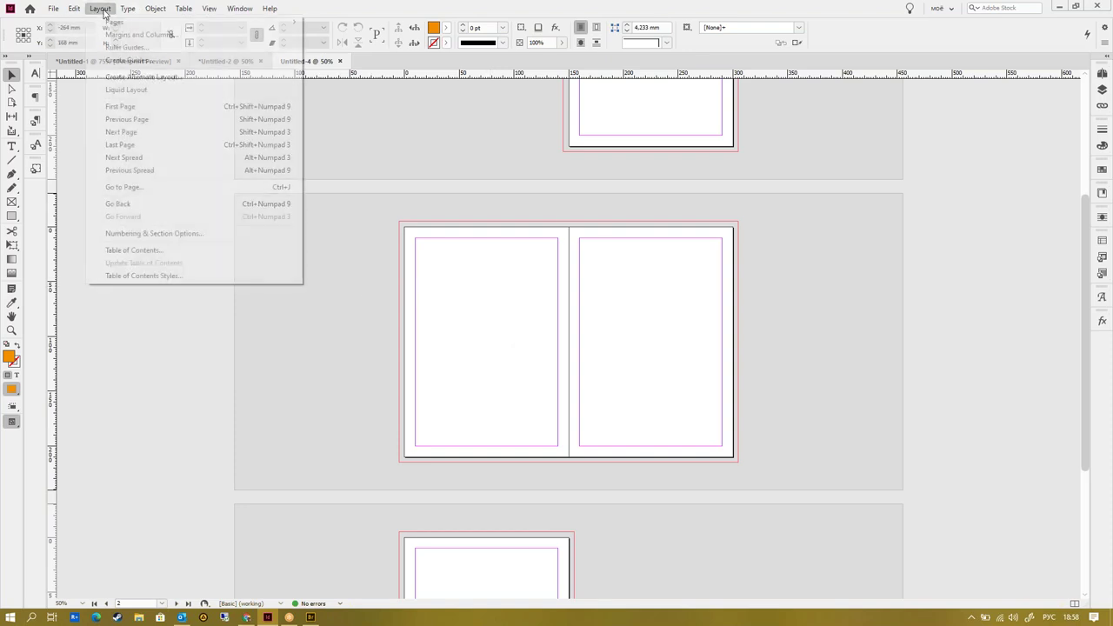
{"action": "left_click", "coordinate": [147, 36]}
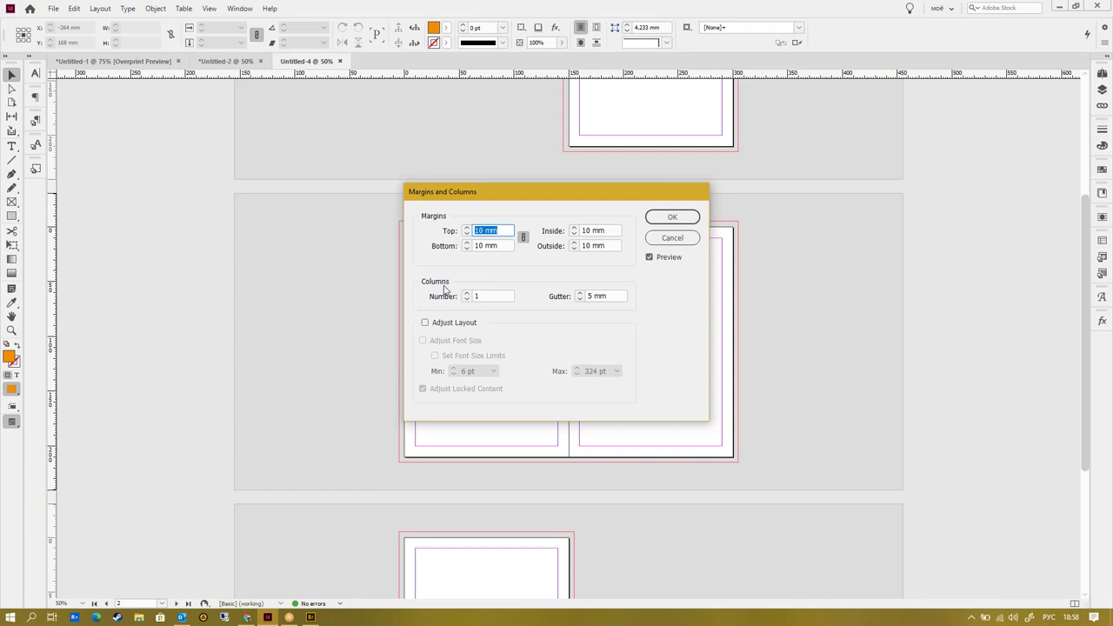
{"action": "left_click", "coordinate": [467, 294]}
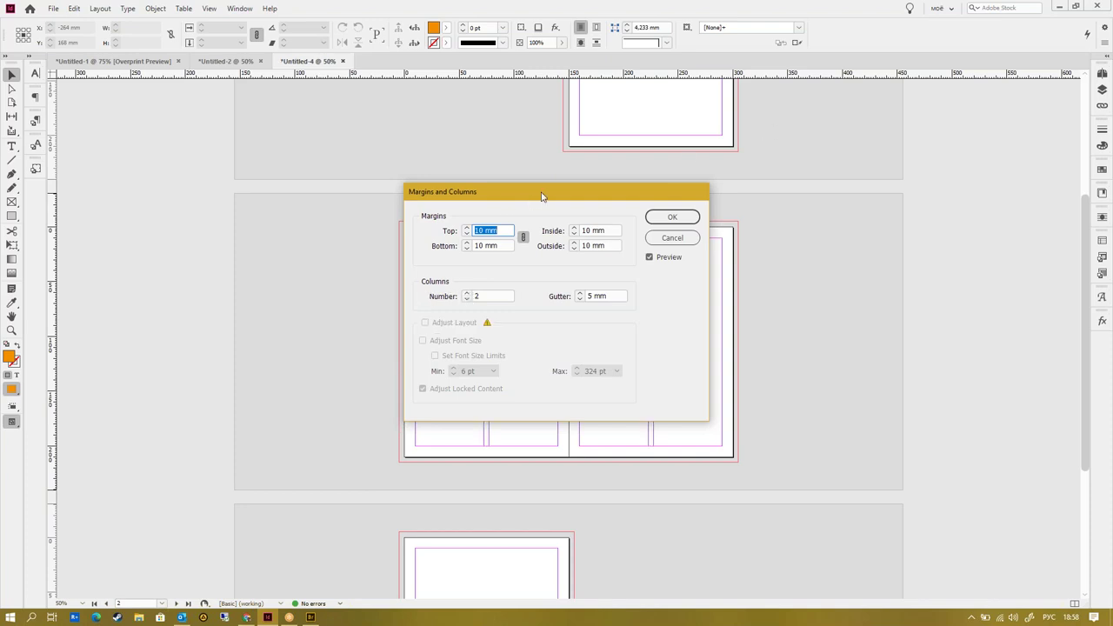
{"action": "left_click_drag", "start_coordinate": [543, 193], "coordinate": [180, 69]}
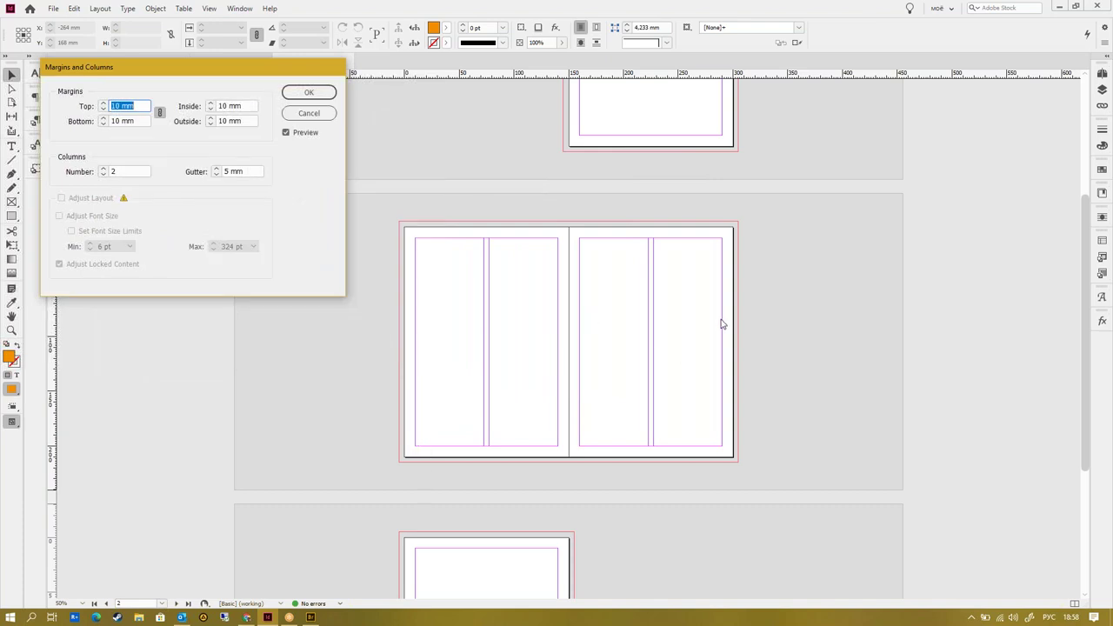
{"action": "left_click", "coordinate": [309, 92]}
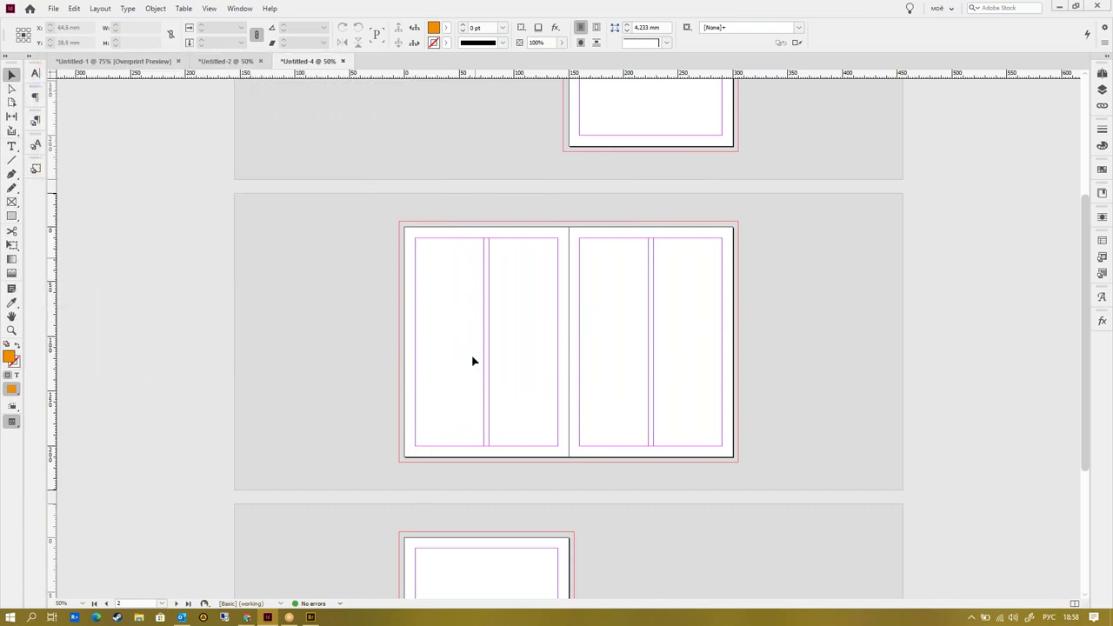
- Examine the column guides on the facing spread against those on the single first and last pages
{"action": "scroll", "coordinate": [720, 327], "scroll_direction": "up", "scroll_amount": 2}
{"action": "scroll", "coordinate": [771, 524], "scroll_direction": "down", "scroll_amount": 5}
{"action": "scroll", "coordinate": [753, 552], "scroll_direction": "up", "scroll_amount": 4}
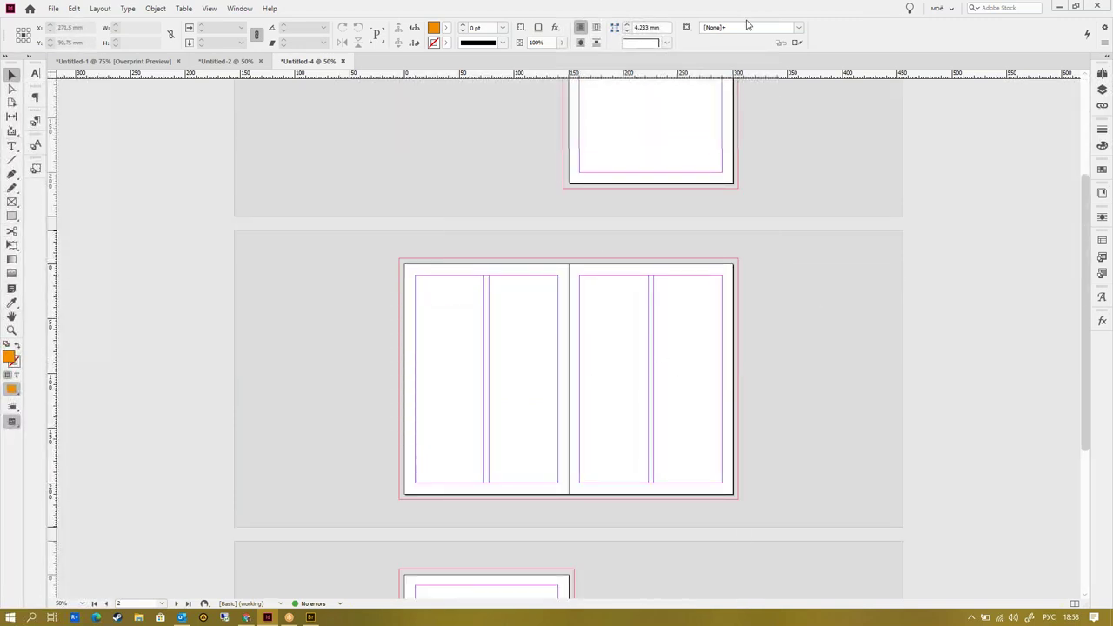
{"action": "scroll", "coordinate": [766, 415], "scroll_direction": "up", "scroll_amount": 4}
{"action": "scroll", "coordinate": [777, 405], "scroll_direction": "down", "scroll_amount": 3}
{"action": "scroll", "coordinate": [777, 405], "scroll_direction": "up", "scroll_amount": 3}
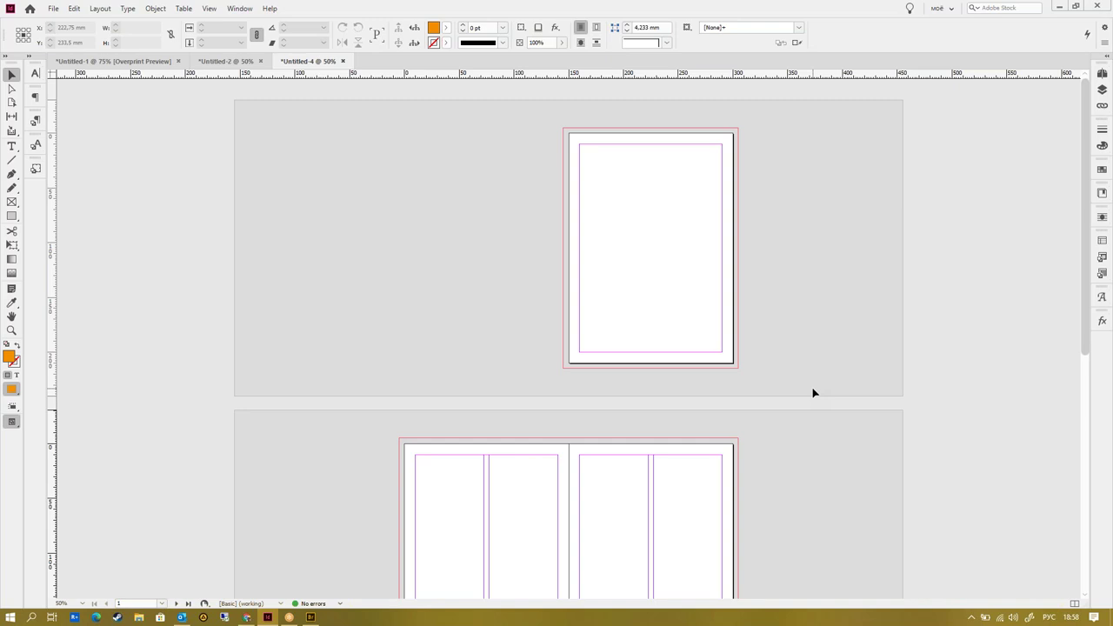
{"action": "scroll", "coordinate": [785, 434], "scroll_direction": "down", "scroll_amount": 8}
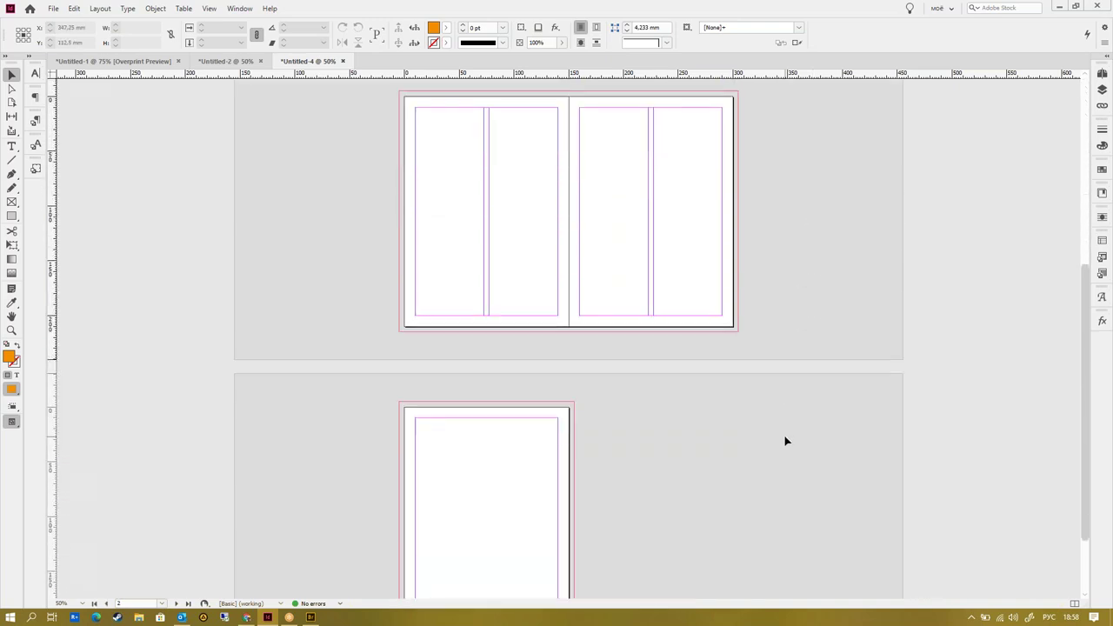
{"action": "scroll", "coordinate": [785, 437], "scroll_direction": "up", "scroll_amount": 2}
{"action": "left_click", "coordinate": [420, 227]}
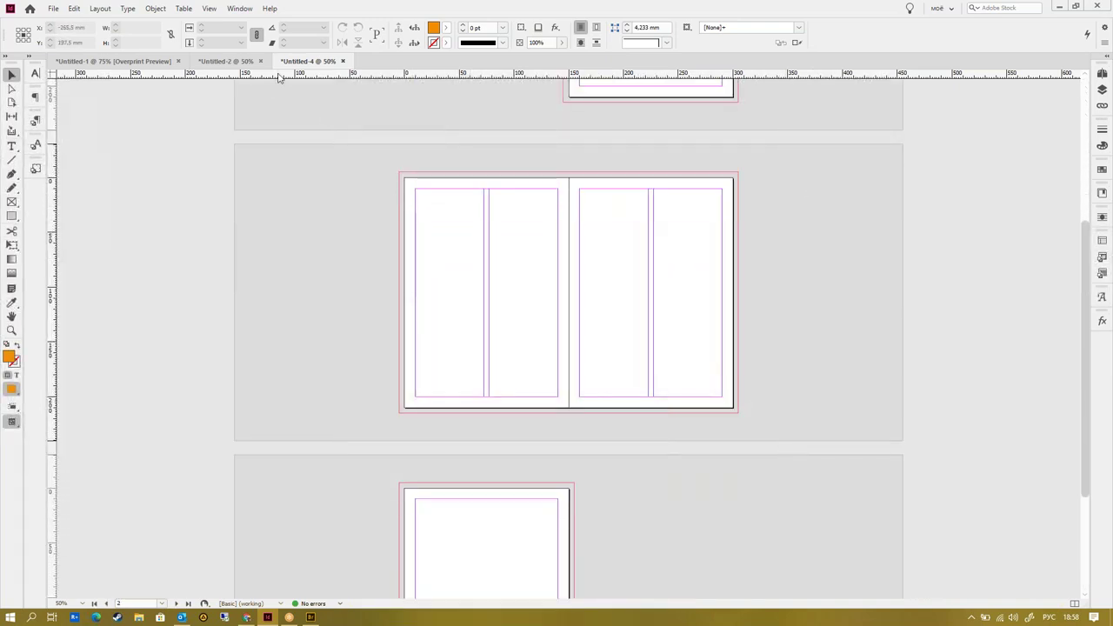
- Compare the wheat leaflet's cover and inside text pages in Untitled-2 with the single pages and two-column spread in Untitled-4
{"action": "left_click", "coordinate": [235, 64]}
{"action": "scroll", "coordinate": [750, 356], "scroll_direction": "up", "scroll_amount": 3}
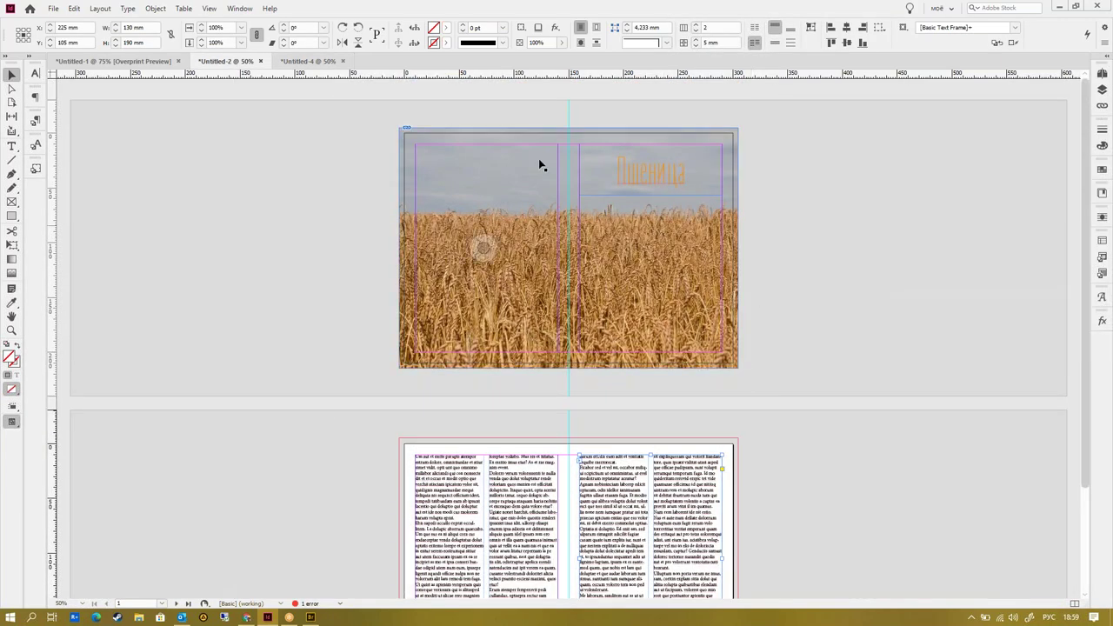
{"action": "left_click", "coordinate": [309, 61]}
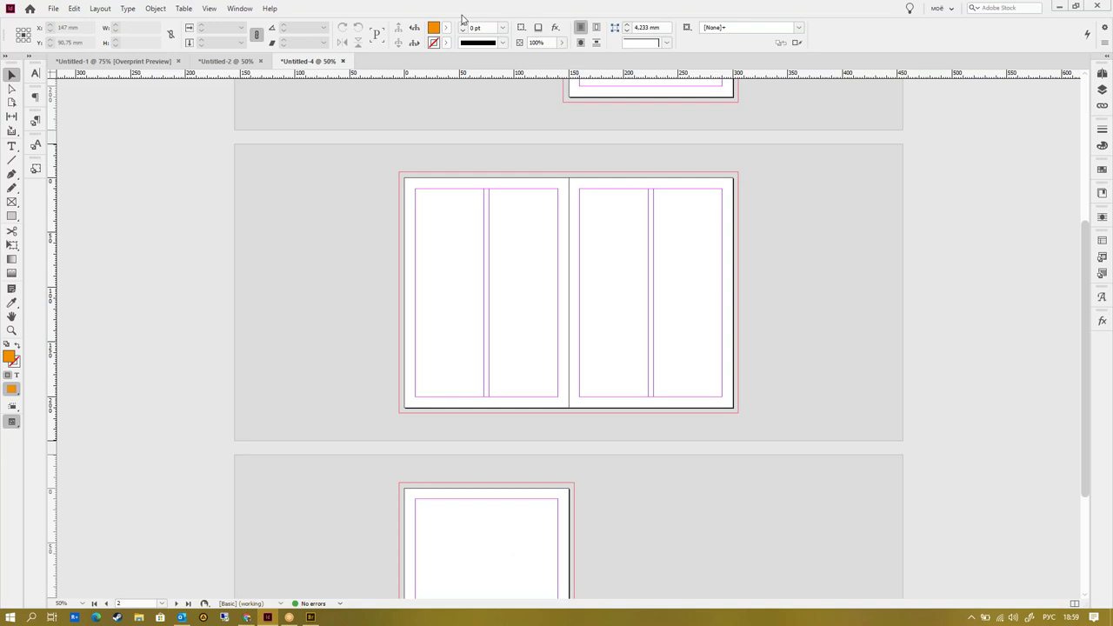
{"action": "scroll", "coordinate": [528, 235], "scroll_direction": "up", "scroll_amount": 3}
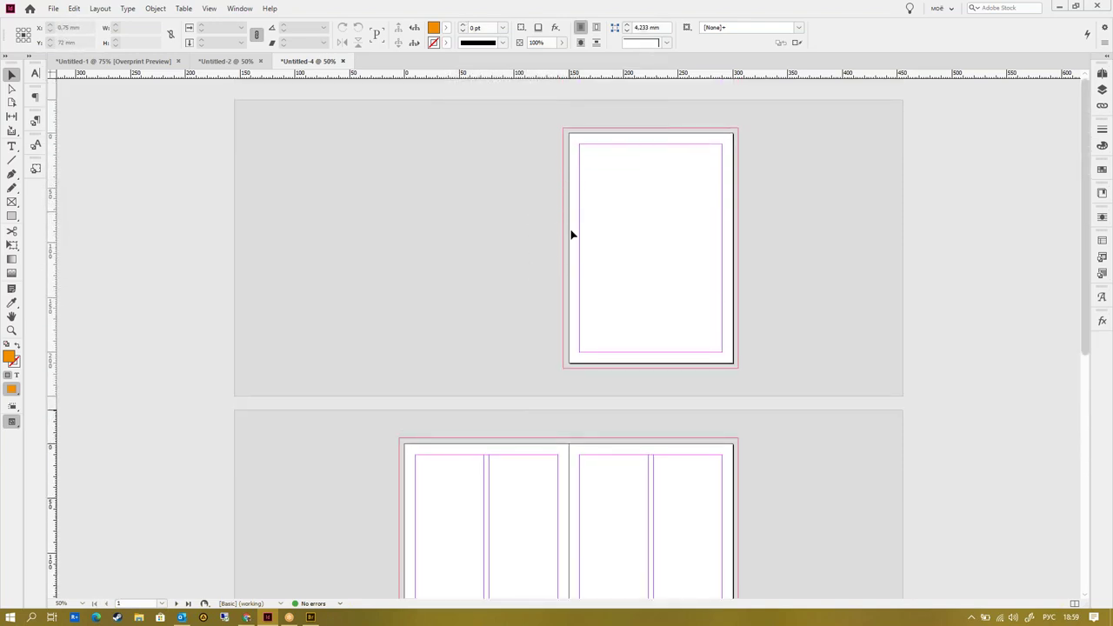
{"action": "scroll", "coordinate": [583, 533], "scroll_direction": "down", "scroll_amount": 5}
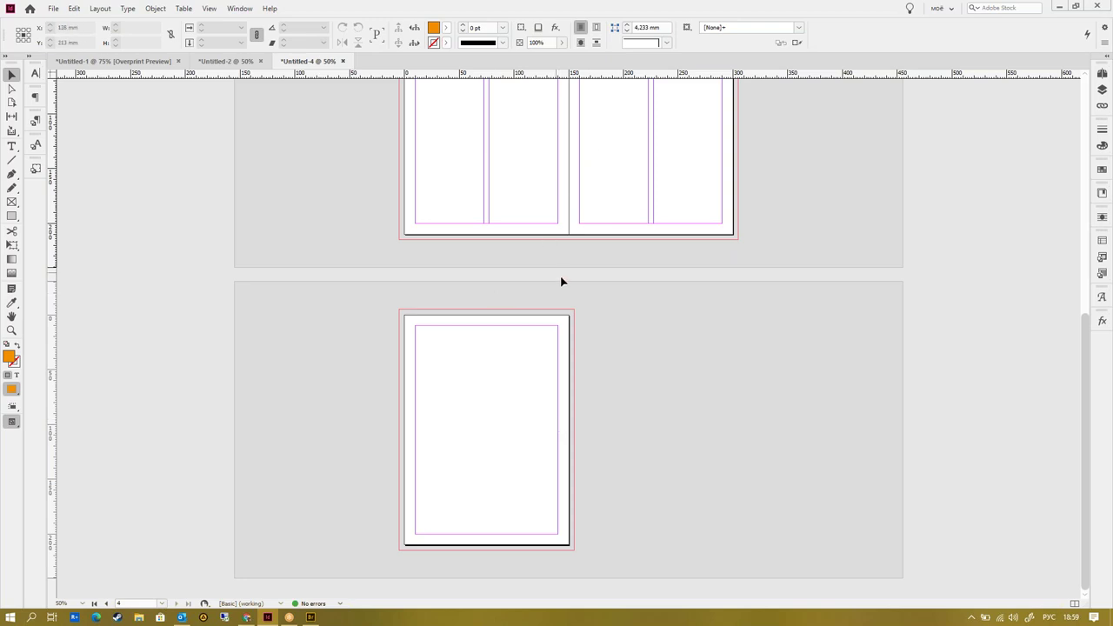
{"action": "scroll", "coordinate": [562, 281], "scroll_direction": "up", "scroll_amount": 3}
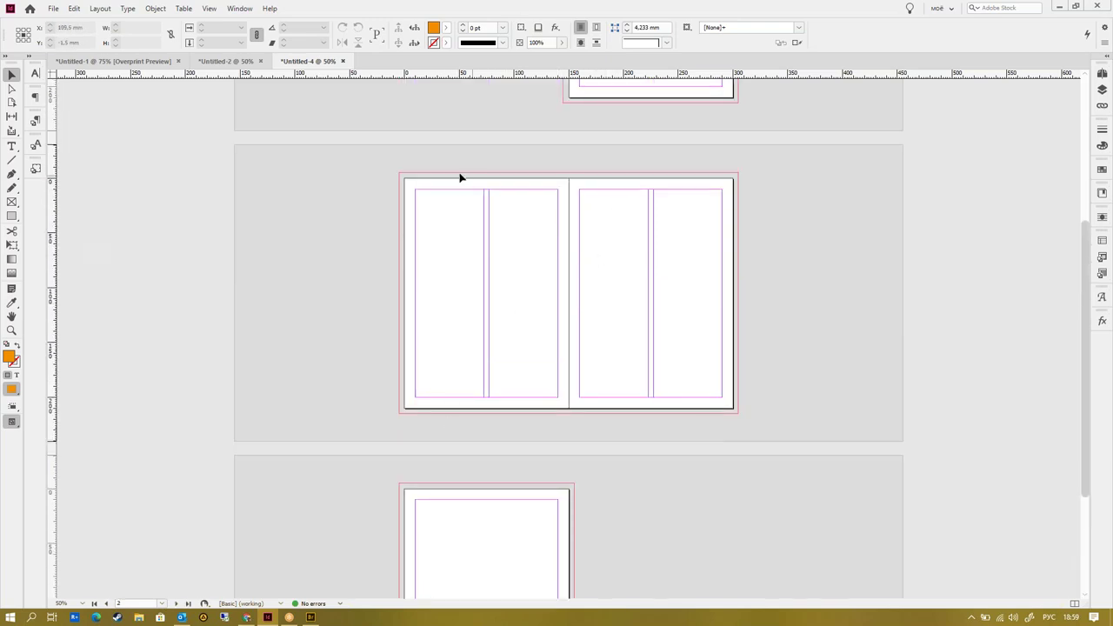
{"action": "left_click", "coordinate": [221, 62]}
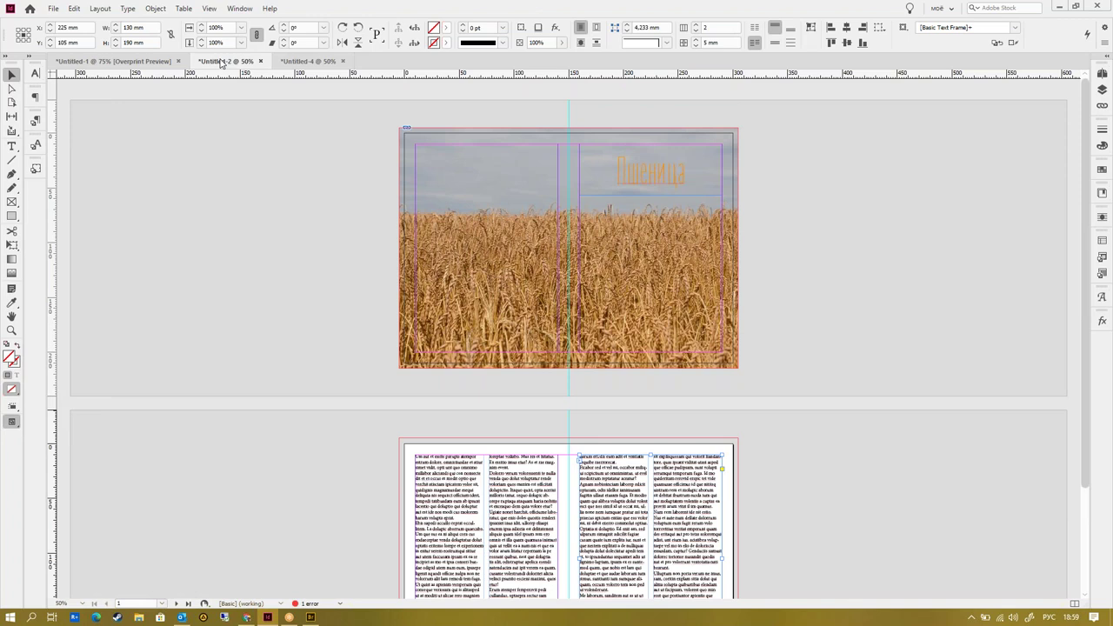
{"action": "left_click", "coordinate": [295, 61]}
{"action": "scroll", "coordinate": [642, 195], "scroll_direction": "up", "scroll_amount": 4}
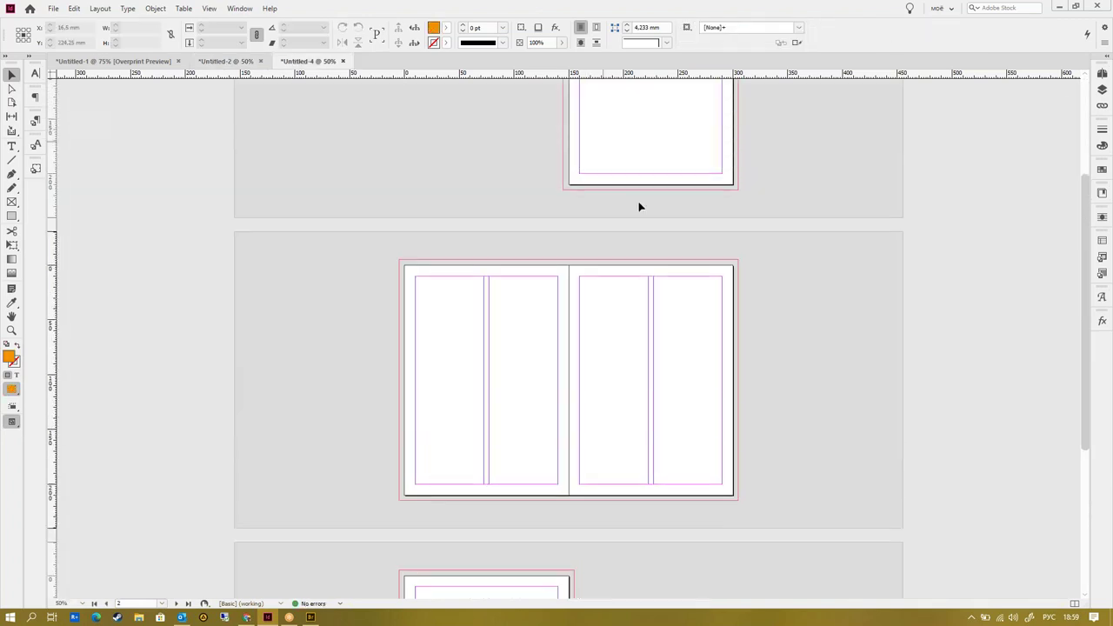
{"action": "scroll", "coordinate": [566, 469], "scroll_direction": "down", "scroll_amount": 5}
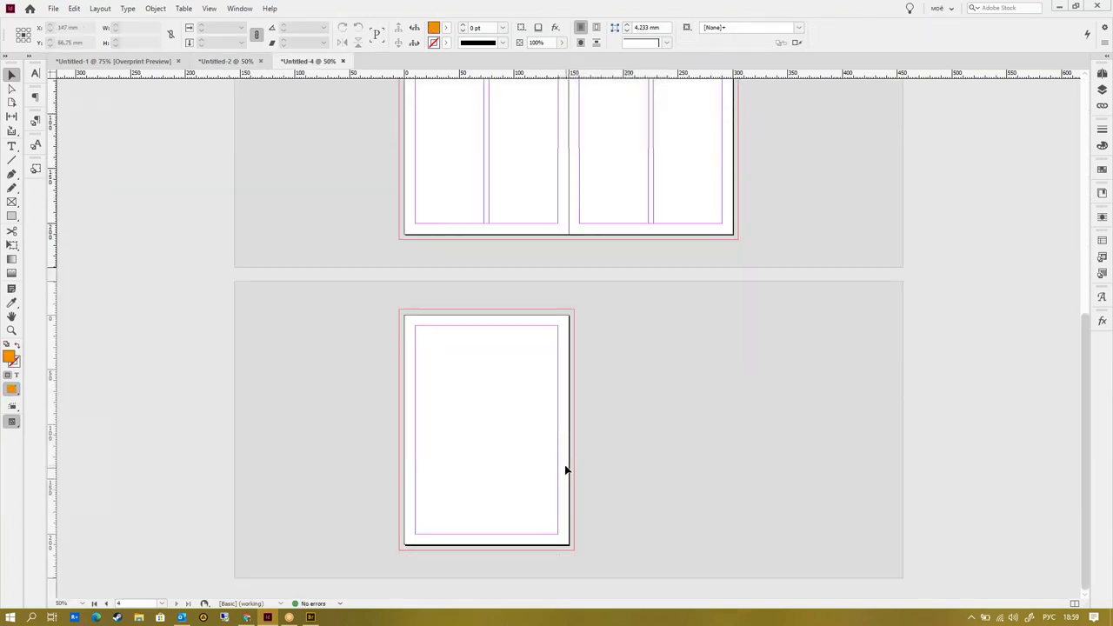
{"action": "left_click", "coordinate": [228, 63]}
{"action": "scroll", "coordinate": [482, 249], "scroll_direction": "down", "scroll_amount": 3}
{"action": "scroll", "coordinate": [487, 246], "scroll_direction": "up", "scroll_amount": 2}
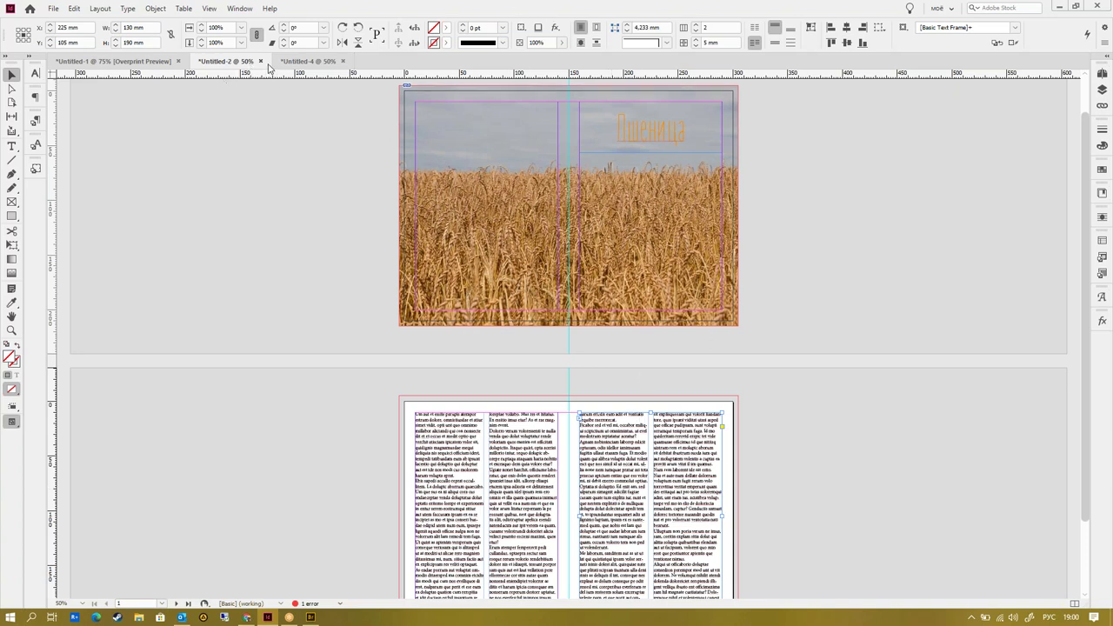
- Examine the upper and lower images of folded leaflets in Untitled-1
{"action": "left_click", "coordinate": [136, 70]}
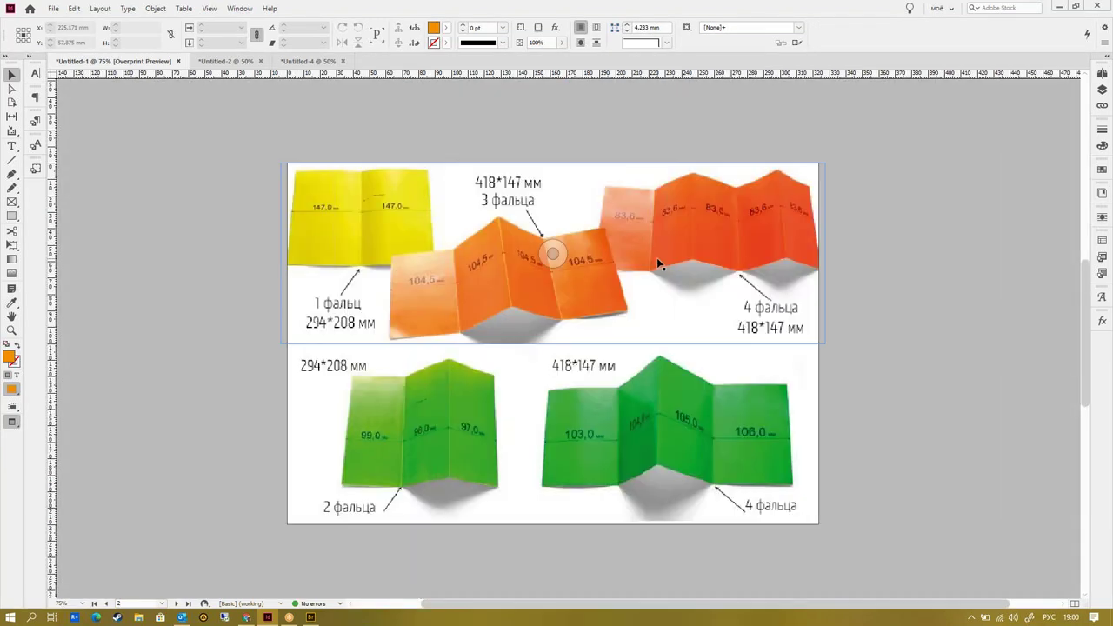
{"action": "left_click", "coordinate": [546, 395]}
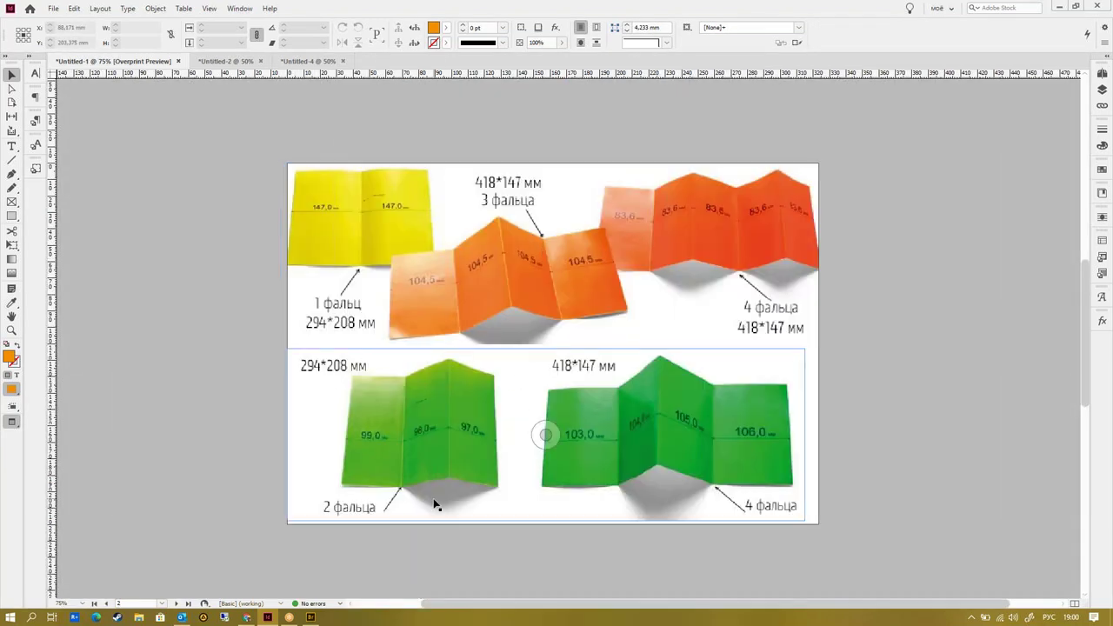
{"action": "left_click", "coordinate": [489, 325]}
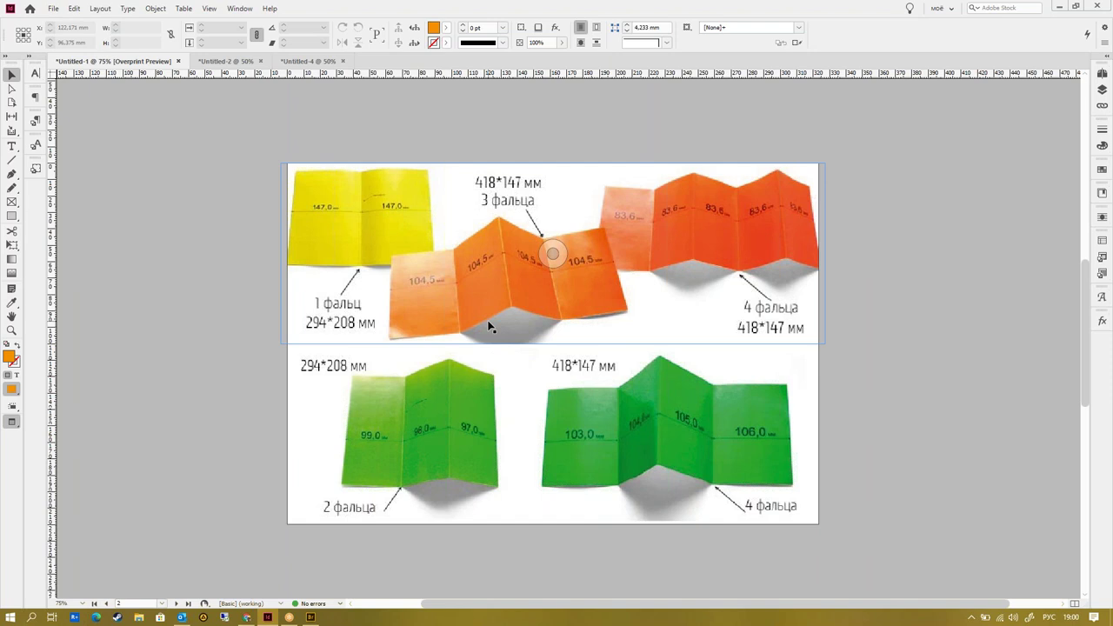
{"action": "left_click", "coordinate": [211, 62]}
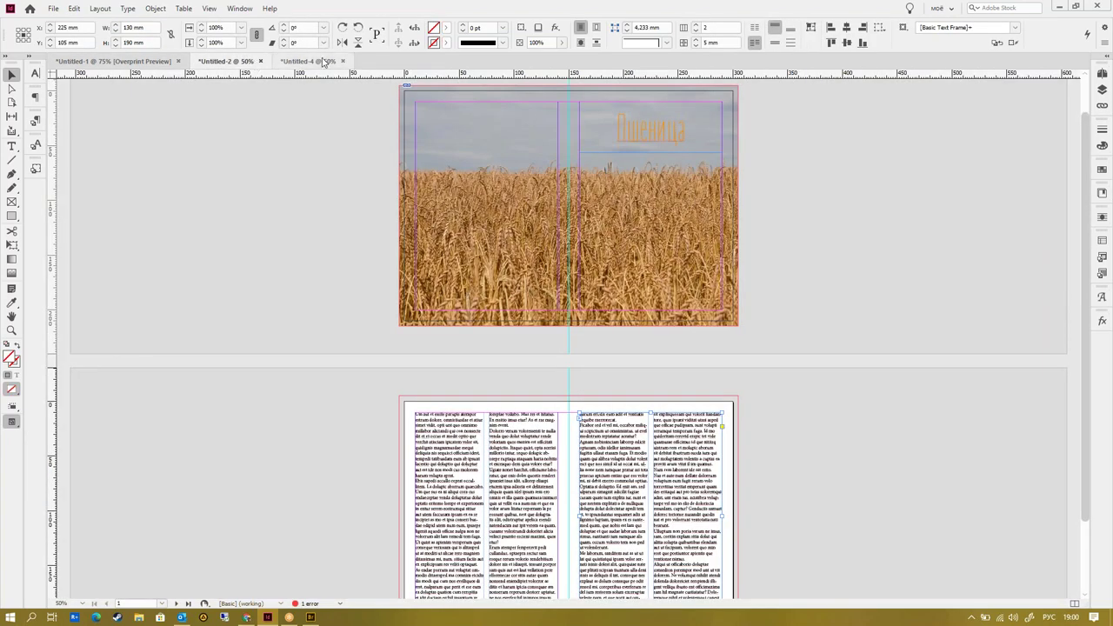
{"action": "left_click", "coordinate": [291, 62]}
{"action": "left_click", "coordinate": [259, 62]}
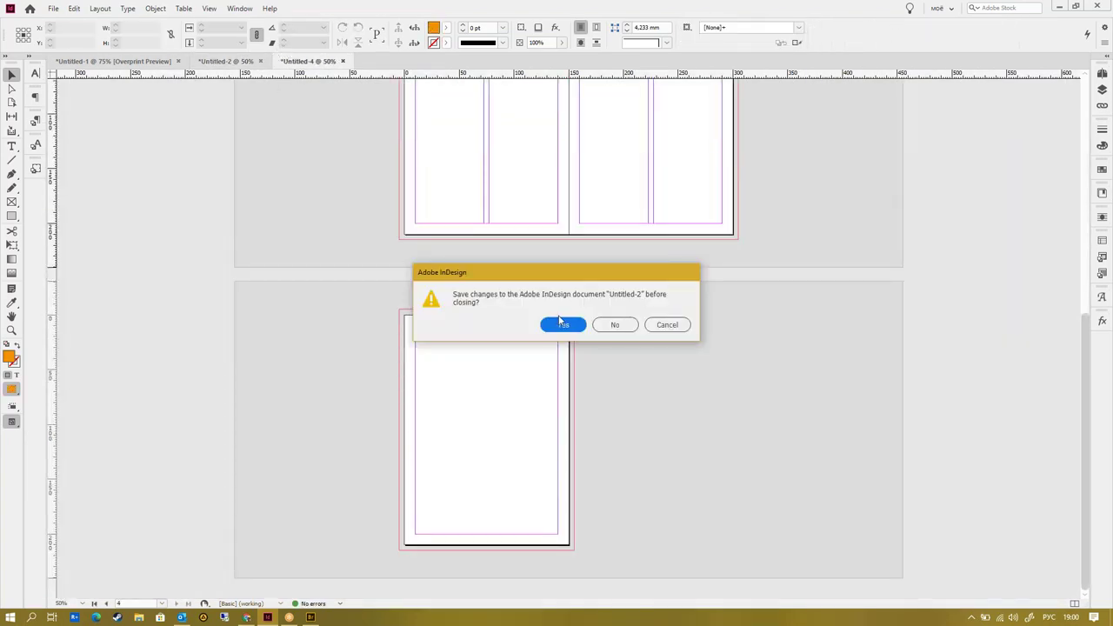
{"action": "left_click", "coordinate": [660, 323]}
{"action": "left_click", "coordinate": [213, 65]}
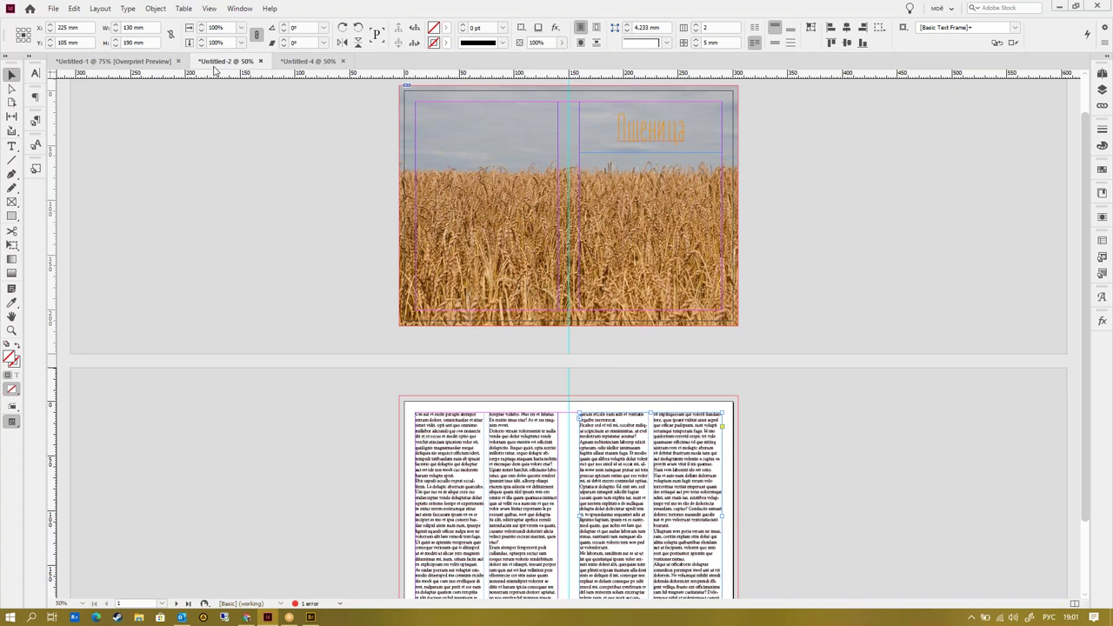
- Return to Untitled-1 and study the sheet sizes, fold counts and panel widths of the sample leaflets
{"action": "left_click", "coordinate": [156, 62]}
{"action": "left_click", "coordinate": [553, 253]}
{"action": "left_click", "coordinate": [545, 435]}
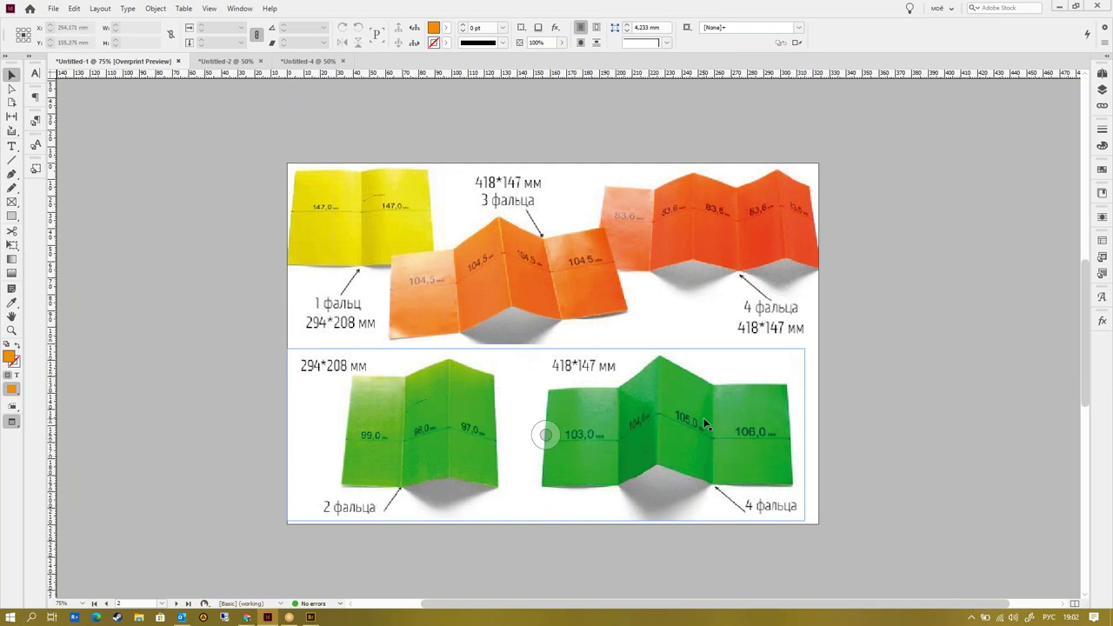
- Switch to Untitled-2 and examine the wheat leaflet's cover, selecting and deselecting the vertical guide along its fold
{"action": "left_click", "coordinate": [225, 61]}
{"action": "scroll", "coordinate": [725, 467], "scroll_direction": "up", "scroll_amount": 1}
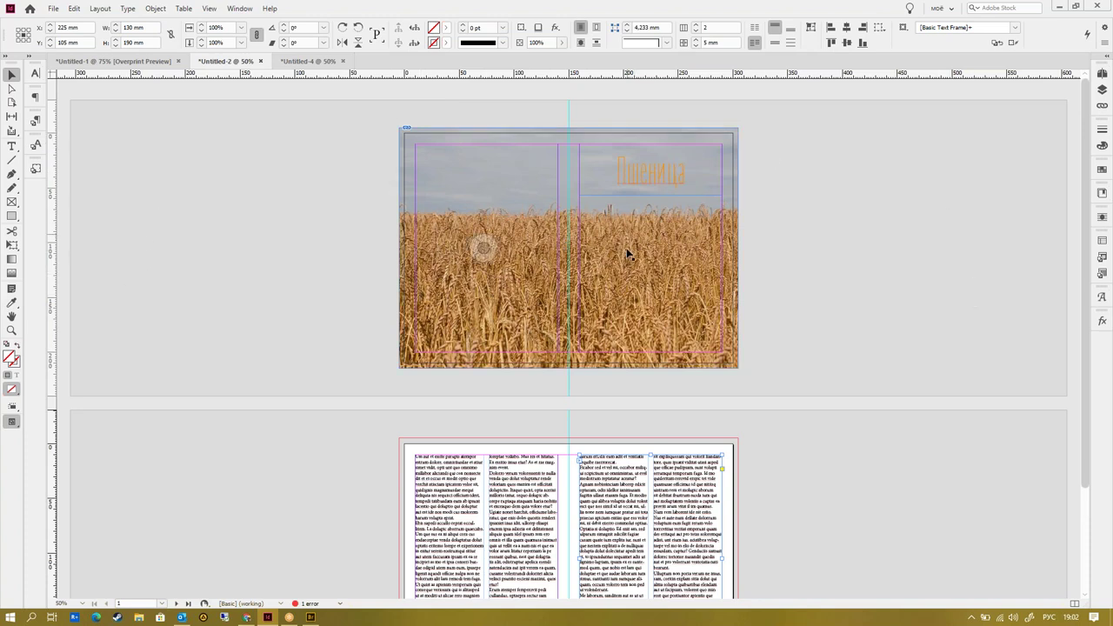
{"action": "left_click", "coordinate": [566, 119]}
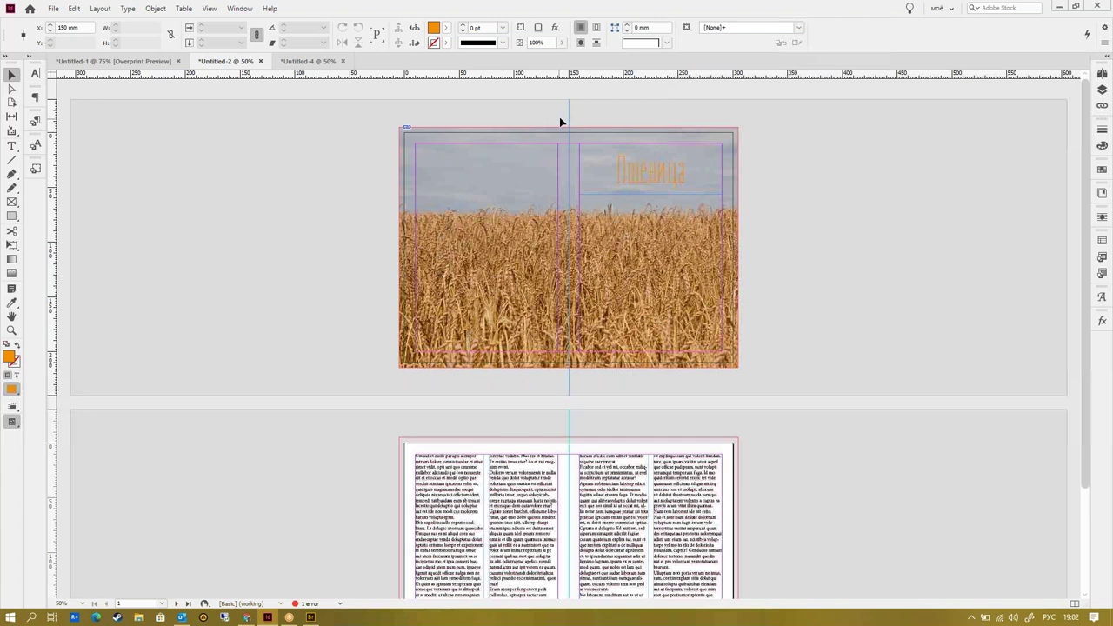
{"action": "left_click", "coordinate": [683, 113]}
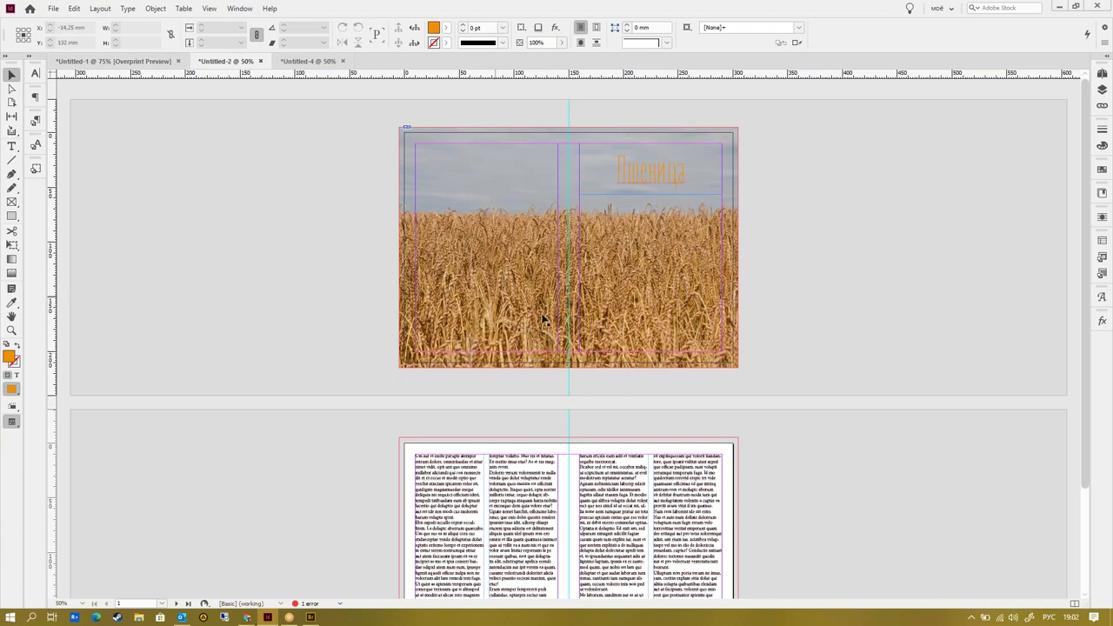
{"action": "key", "text": "ctrl+n"}
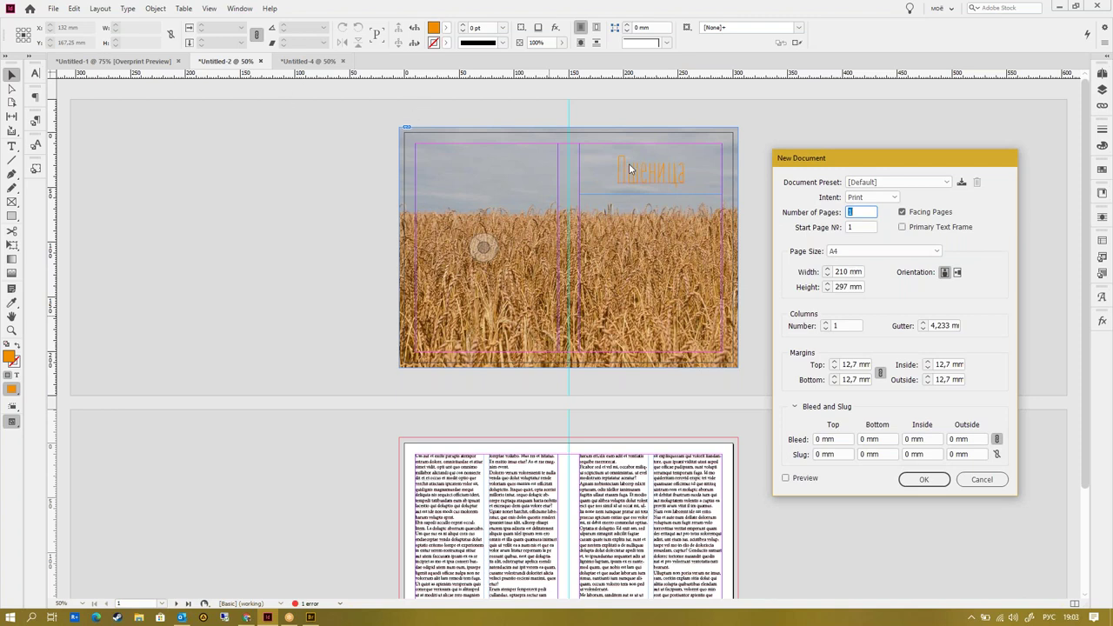
{"action": "key", "text": "alt+Tab"}
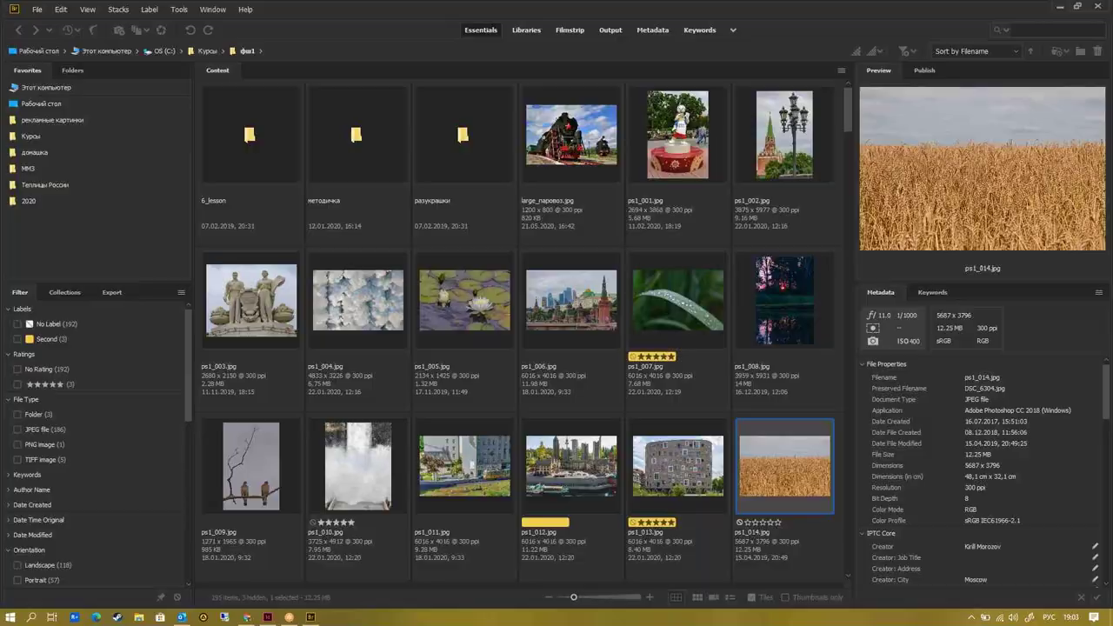
{"action": "key", "text": "alt+Tab"}
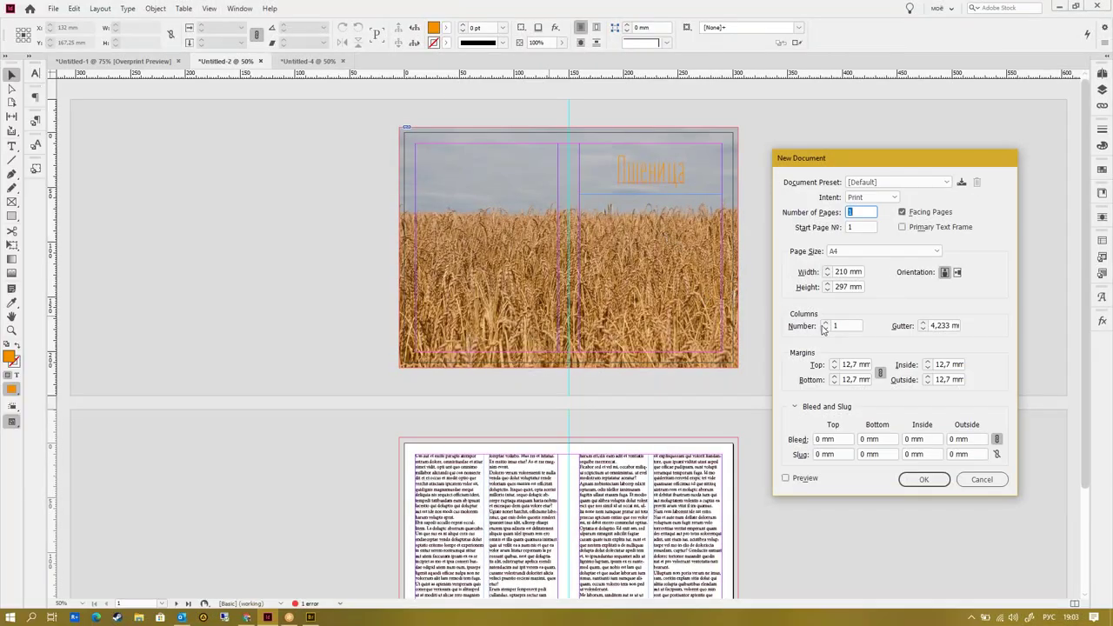
{"action": "left_click", "coordinate": [73, 68]}
{"action": "left_click", "coordinate": [980, 479]}
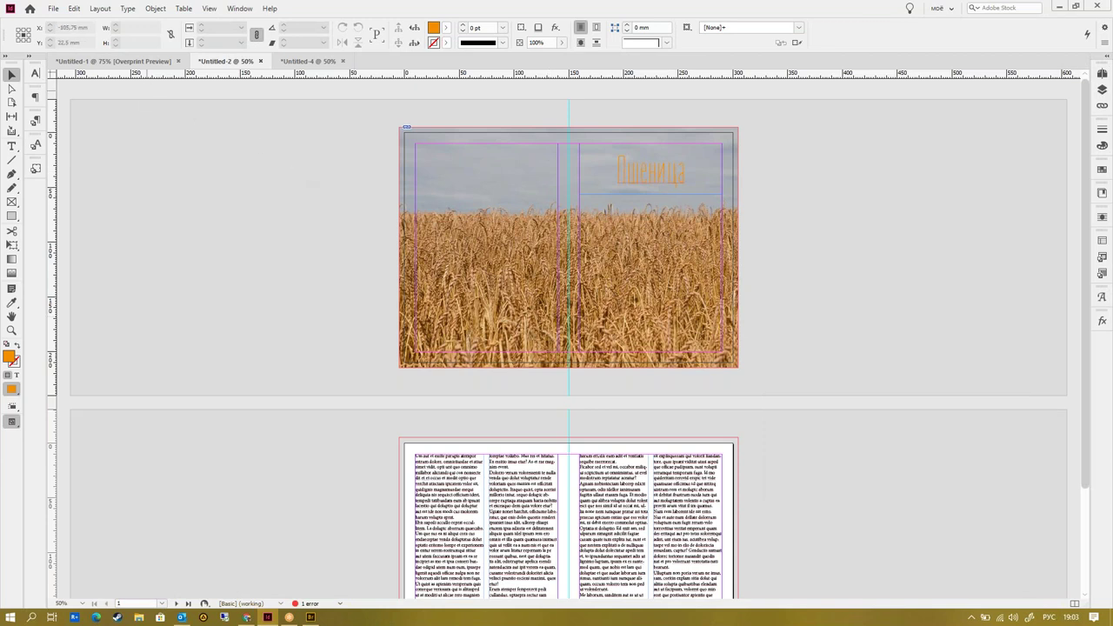
- Return to Untitled-1 and examine the panel widths of the green two-fold leaflet against the other samples
{"action": "left_click", "coordinate": [121, 61]}
{"action": "left_click", "coordinate": [474, 342]}
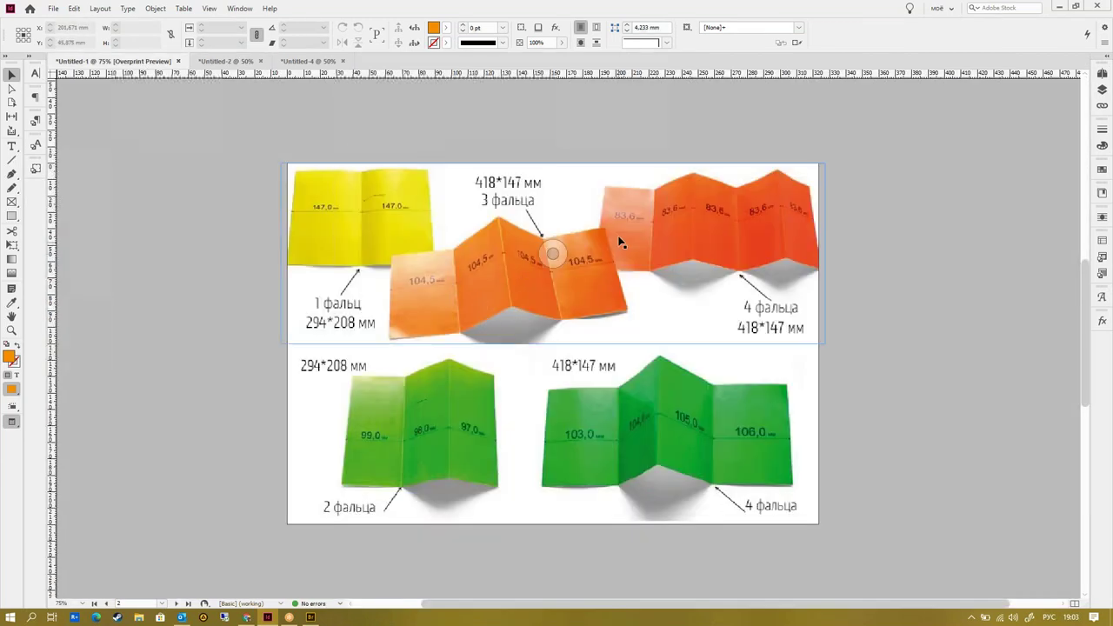
{"action": "left_click", "coordinate": [417, 434]}
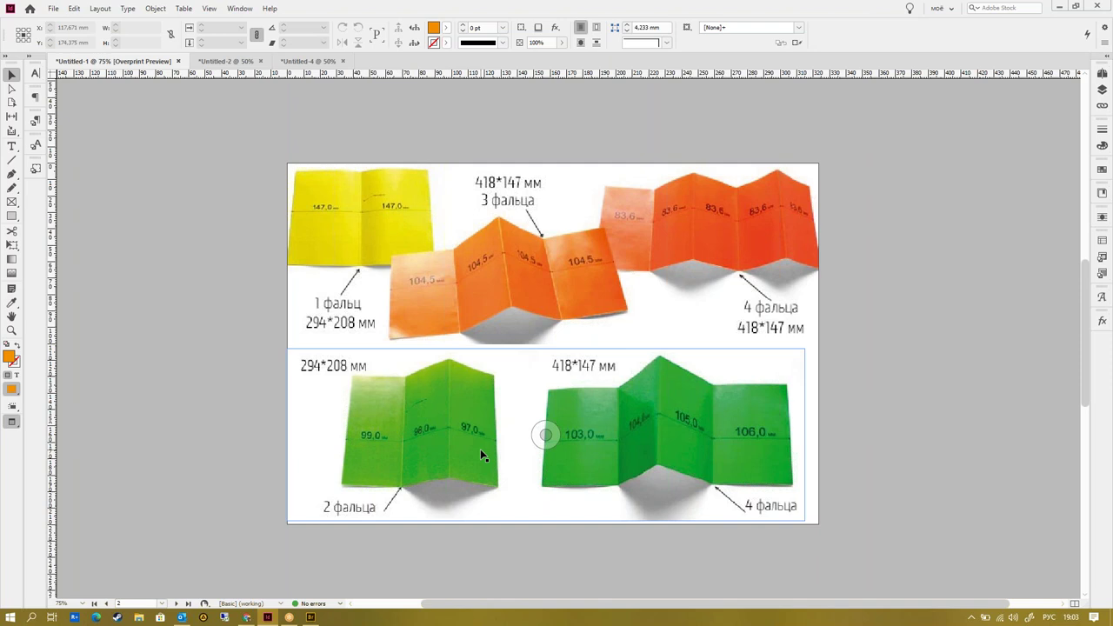
{"action": "left_click", "coordinate": [310, 528]}
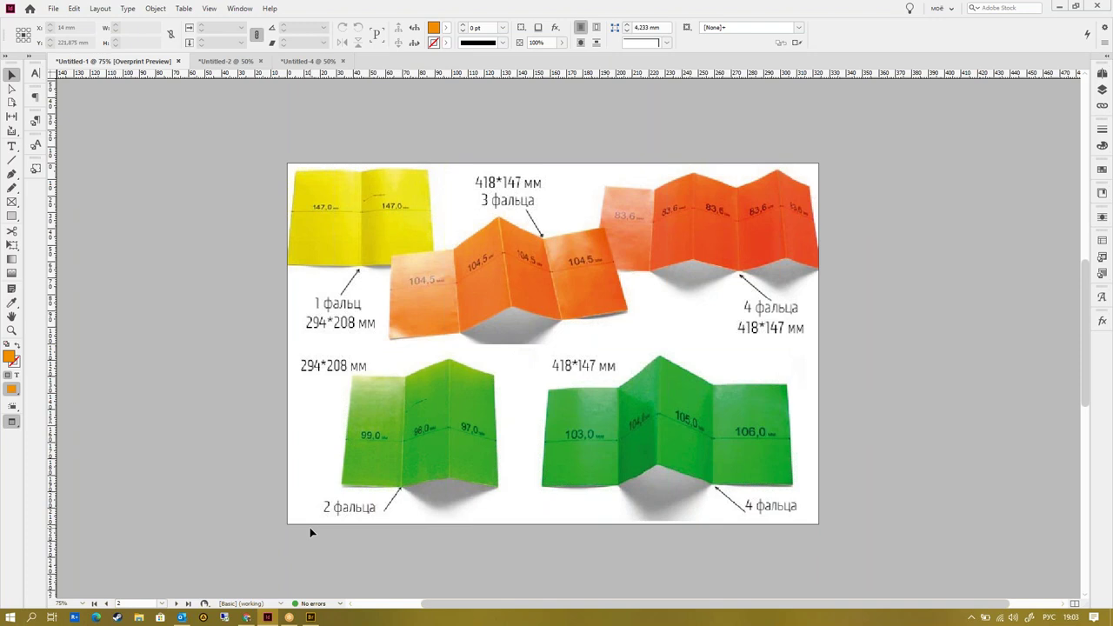
{"action": "left_click", "coordinate": [300, 514]}
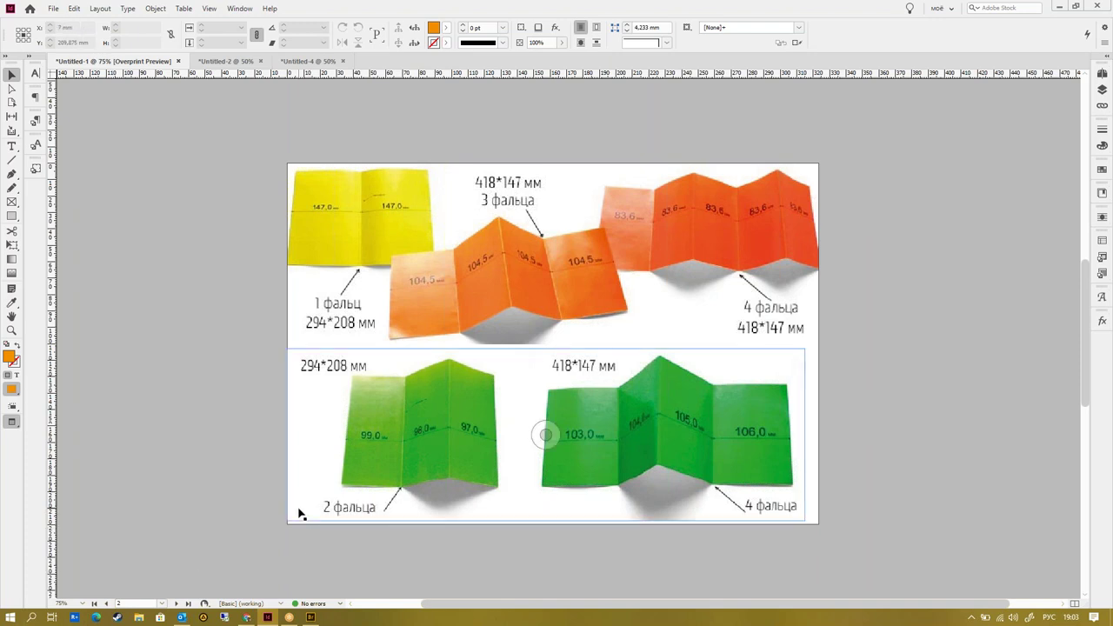
- Start a new document and add a custom page size named 1, 99 mm wide and 208 mm high
{"action": "key", "text": "ctrl+n"}
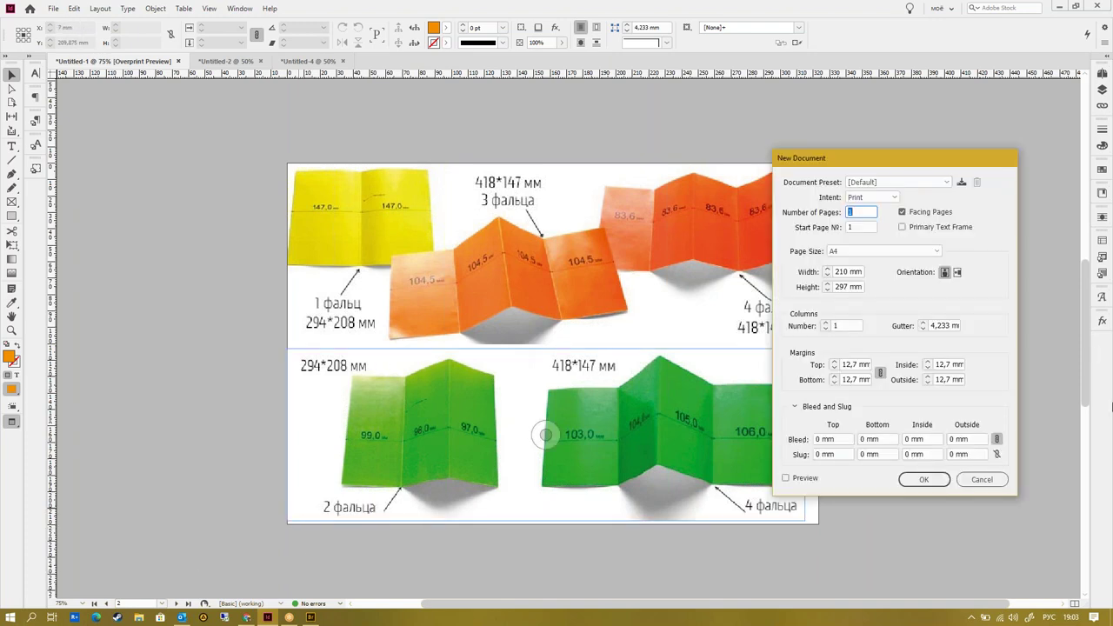
{"action": "left_click", "coordinate": [924, 251]}
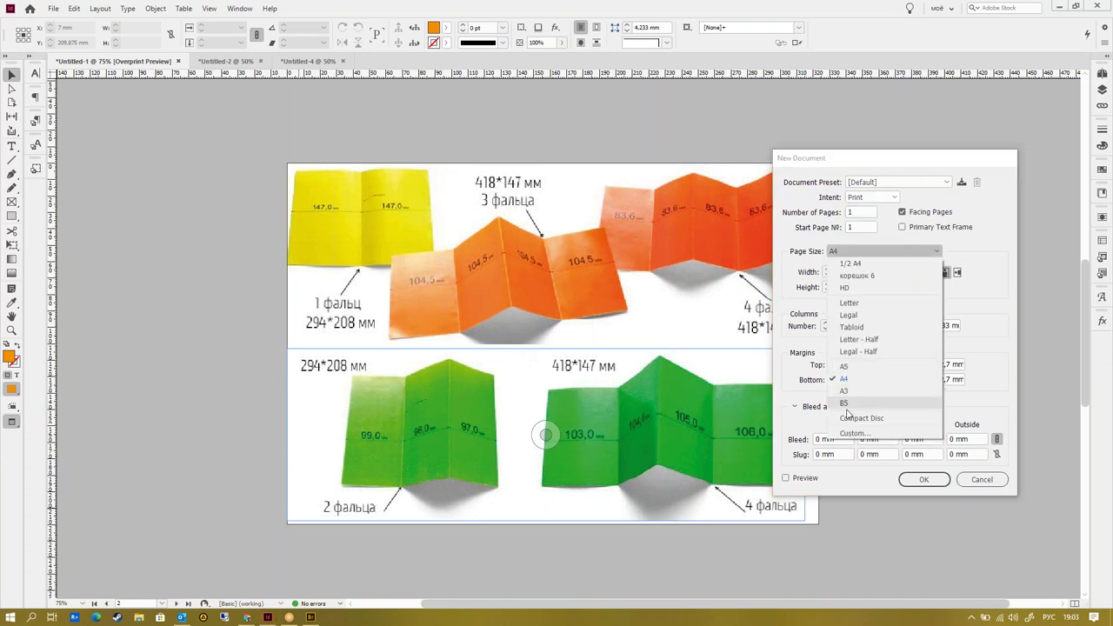
{"action": "left_click", "coordinate": [854, 432]}
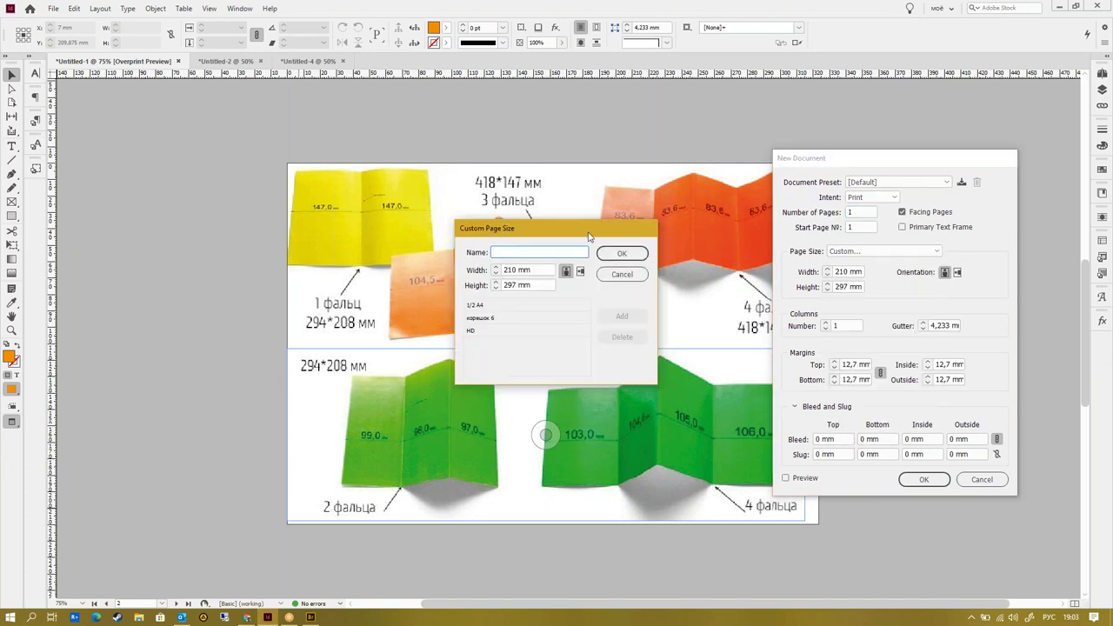
{"action": "left_click_drag", "start_coordinate": [588, 236], "coordinate": [553, 186]}
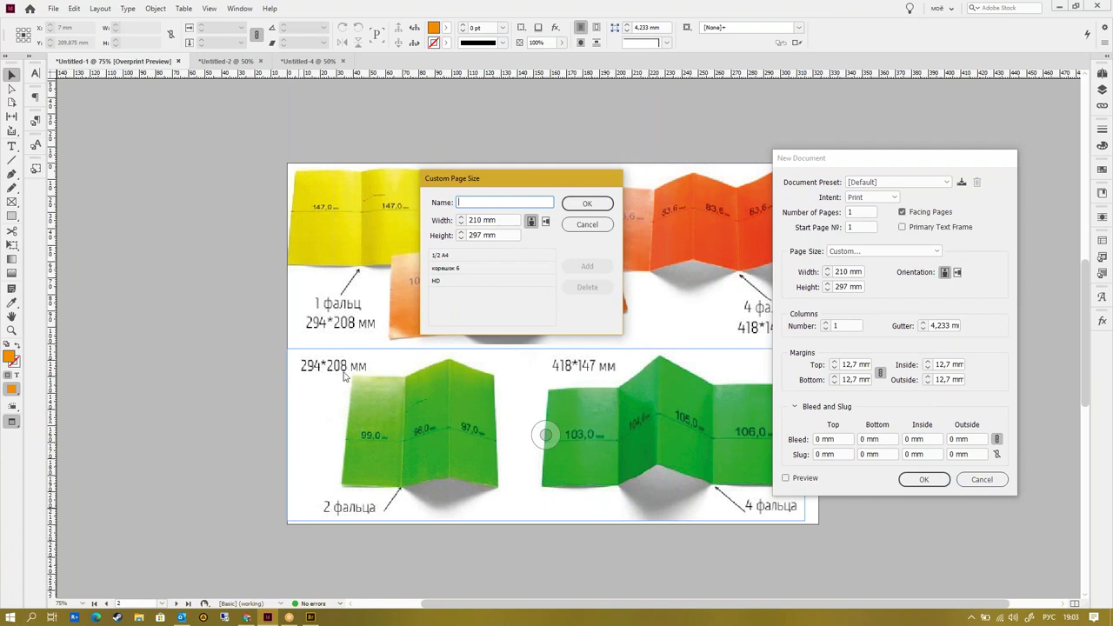
{"action": "left_click_drag", "start_coordinate": [504, 235], "coordinate": [448, 242]}
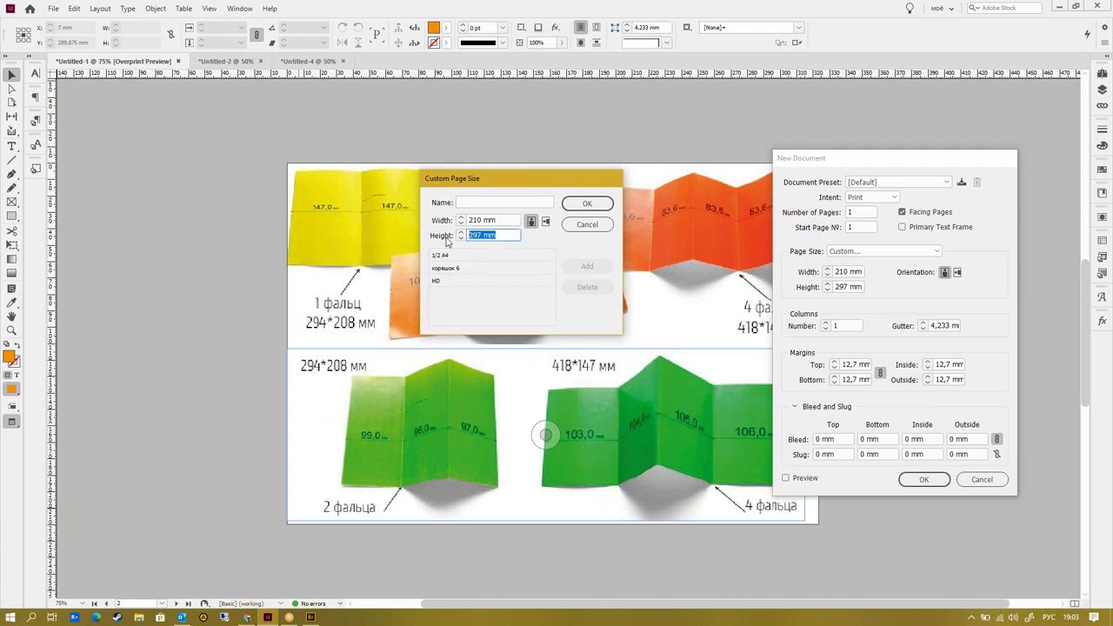
{"action": "type", "text": "208"}
{"action": "key", "text": "shift+Tab"}
{"action": "type", "text": "99"}
{"action": "left_click", "coordinate": [494, 201]}
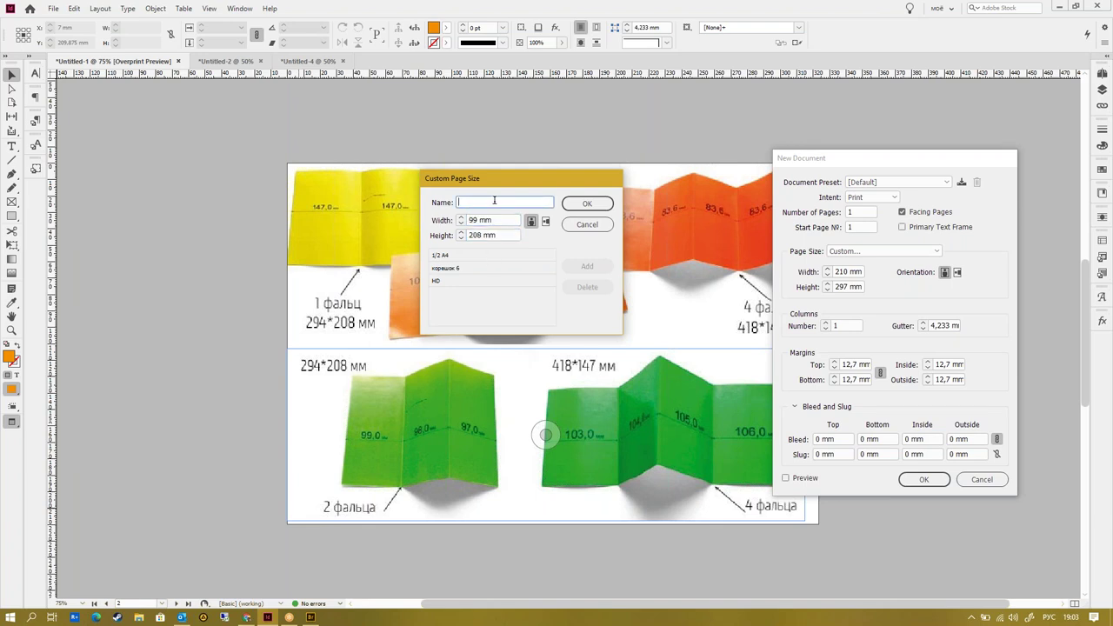
{"action": "type", "text": "1"}
{"action": "left_click", "coordinate": [582, 267]}
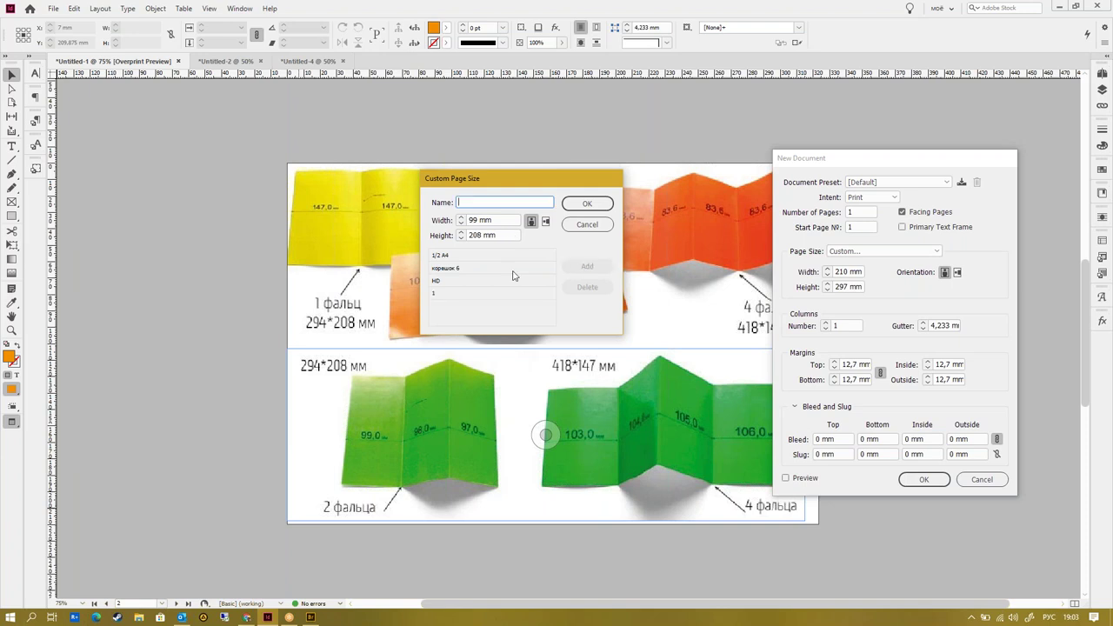
- Add a second custom page size named 2 with a width of 98 mm and the same height
{"action": "left_click", "coordinate": [475, 220]}
{"action": "key", "text": "BackSpace"}
{"action": "type", "text": "8"}
{"action": "left_click", "coordinate": [494, 202]}
{"action": "type", "text": "2"}
{"action": "left_click", "coordinate": [587, 266]}
- Add a third custom page size named 3 with a width of 97 mm and accept the custom sizes
{"action": "left_click", "coordinate": [477, 220]}
{"action": "key", "text": "Delete"}
{"action": "type", "text": "7"}
{"action": "left_click", "coordinate": [479, 202]}
{"action": "type", "text": "3"}
{"action": "left_click", "coordinate": [587, 266]}
{"action": "left_click", "coordinate": [587, 205]}
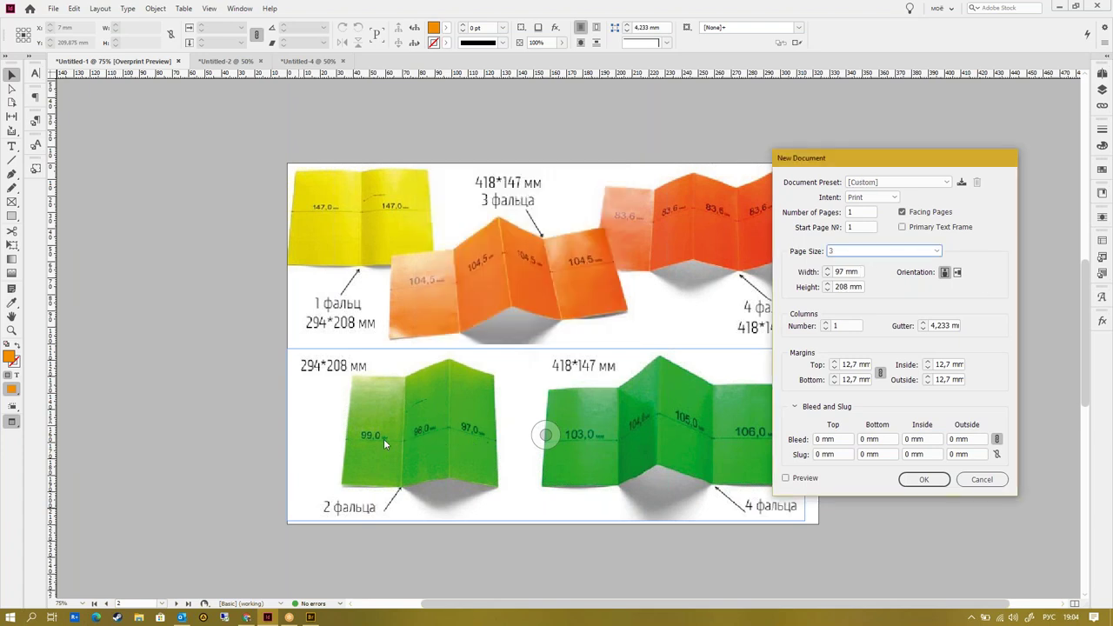
- Choose page size 1 for the new document and set two pages with facing pages kept on
{"action": "left_click", "coordinate": [925, 252]}
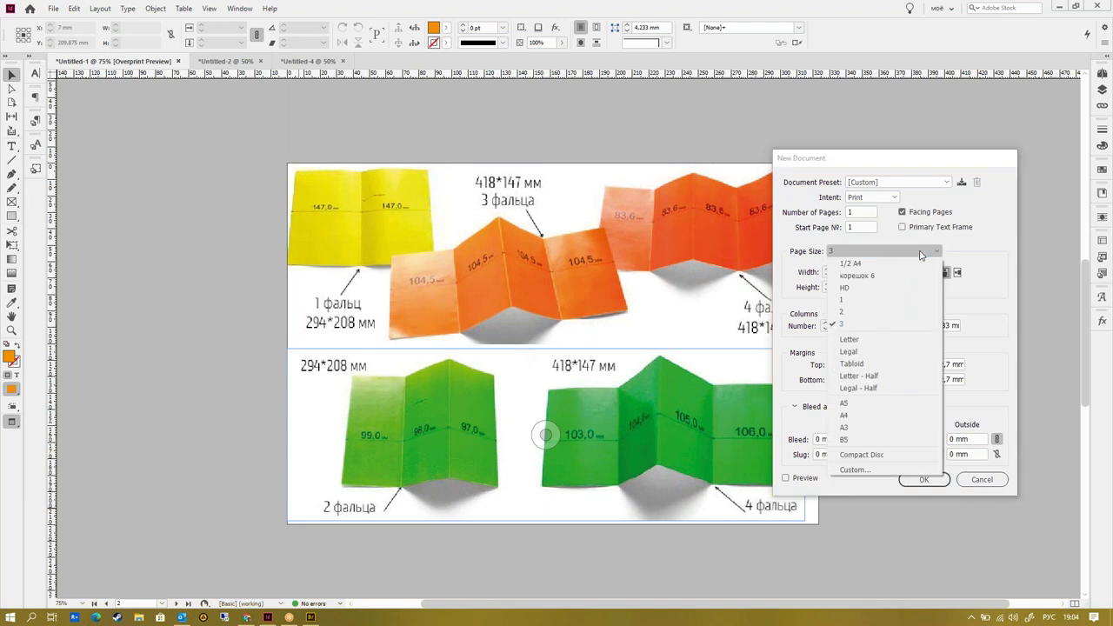
{"action": "left_click", "coordinate": [861, 300]}
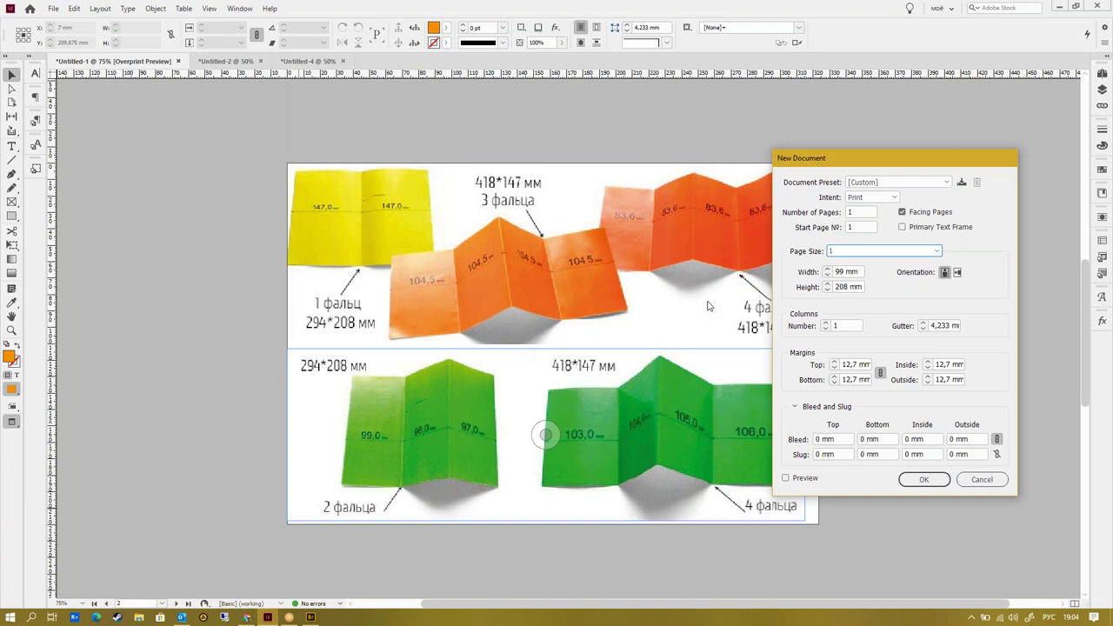
{"action": "left_click", "coordinate": [902, 213]}
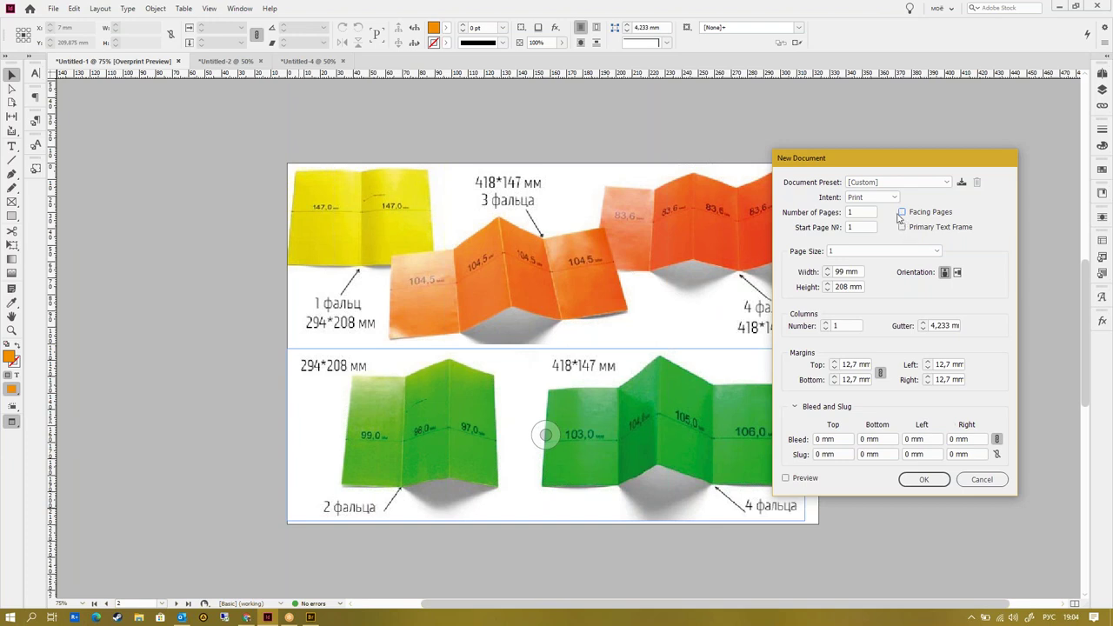
{"action": "left_click", "coordinate": [902, 213]}
{"action": "double_click", "coordinate": [844, 213]}
{"action": "type", "text": "2"}
- Set all margins to 10 mm and the bleed to 5 mm on every side, and create the document
{"action": "double_click", "coordinate": [856, 364]}
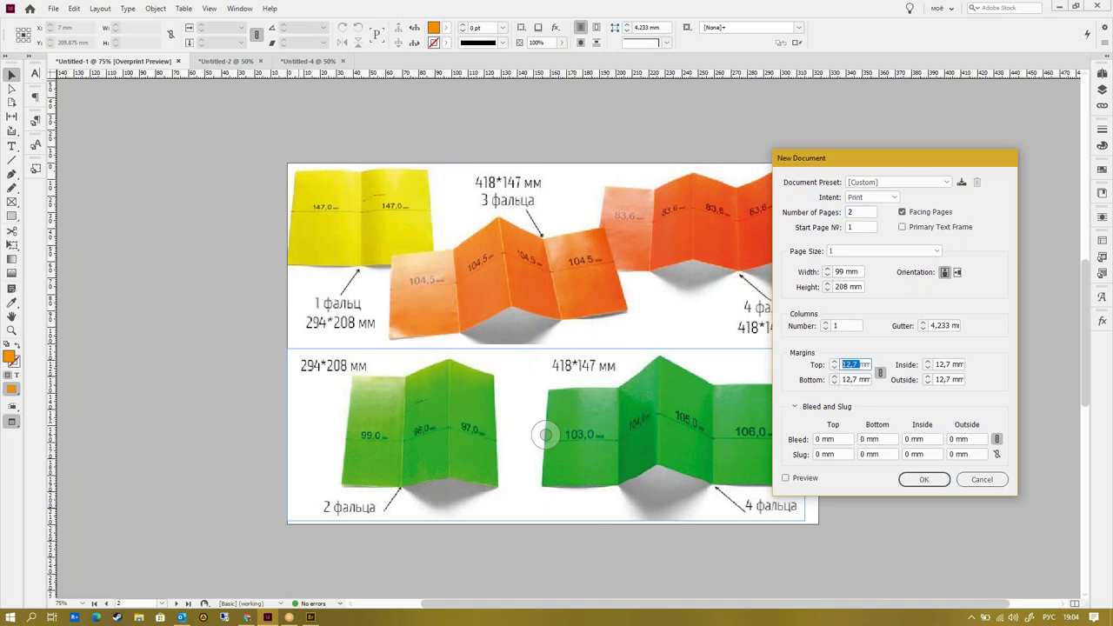
{"action": "type", "text": "10"}
{"action": "double_click", "coordinate": [870, 438]}
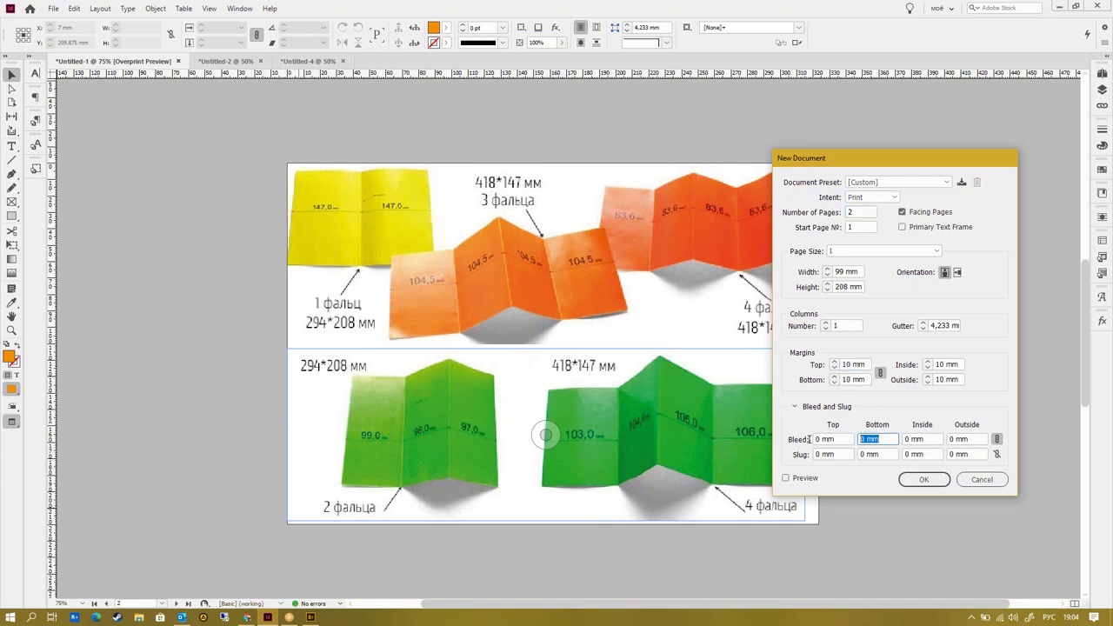
{"action": "type", "text": "5"}
{"action": "left_click", "coordinate": [928, 439]}
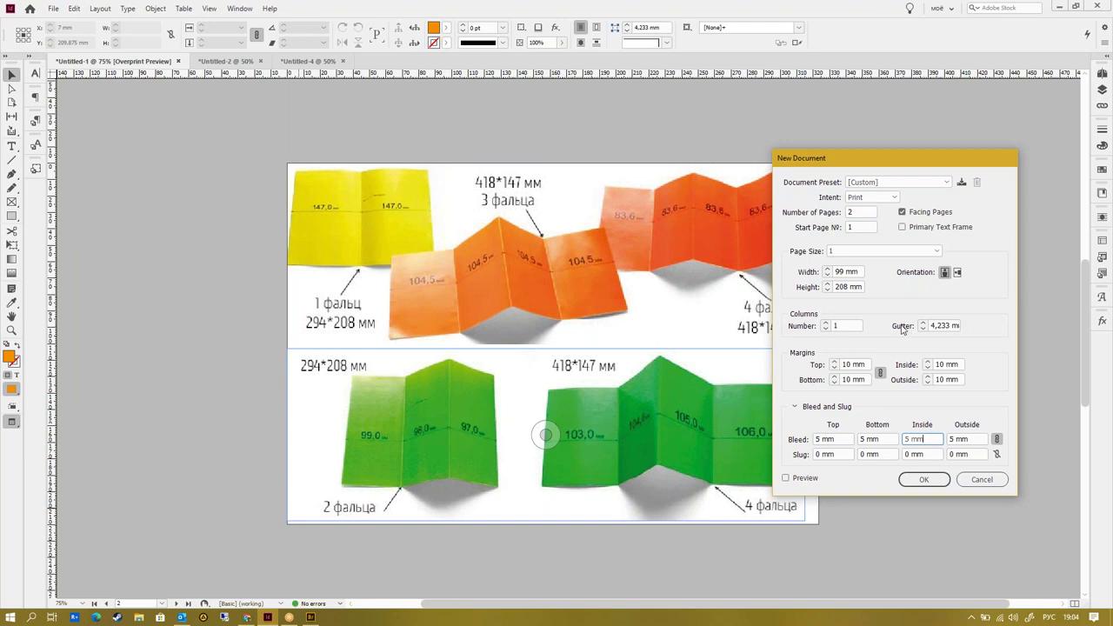
{"action": "left_click", "coordinate": [937, 481]}
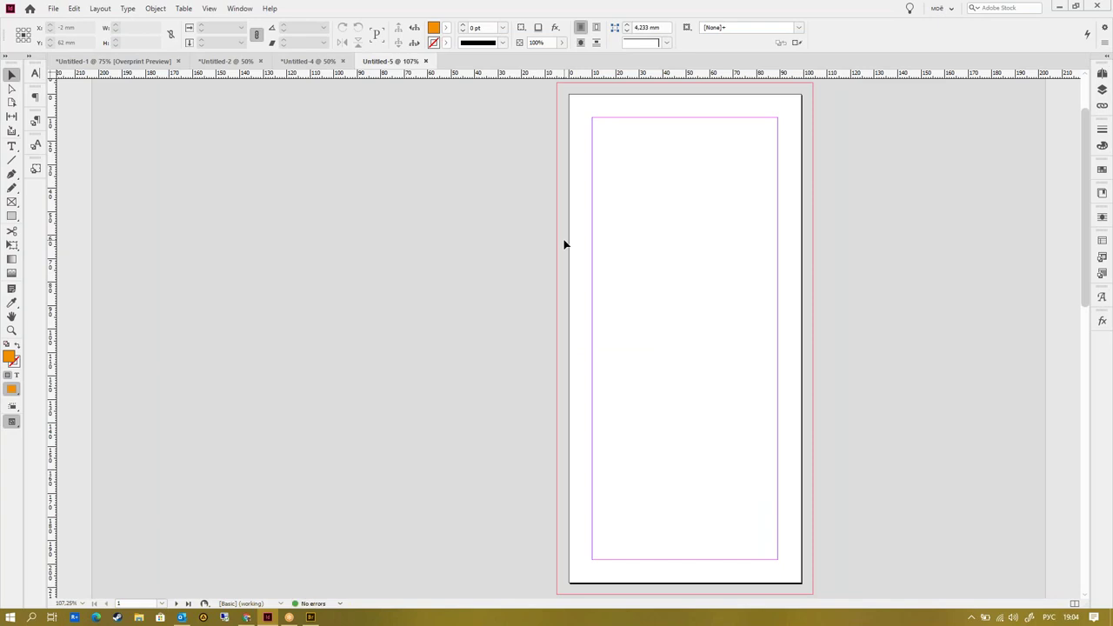
- Examine how the two pages of the new document sit on their separate spreads
{"action": "key", "text": "ctrl+minus"}
{"action": "key", "text": "ctrl+minus"}
{"action": "key", "text": "ctrl+minus"}
{"action": "key", "text": "ctrl+minus"}
{"action": "key", "text": "ctrl+minus"}
{"action": "key", "text": "ctrl+minus"}
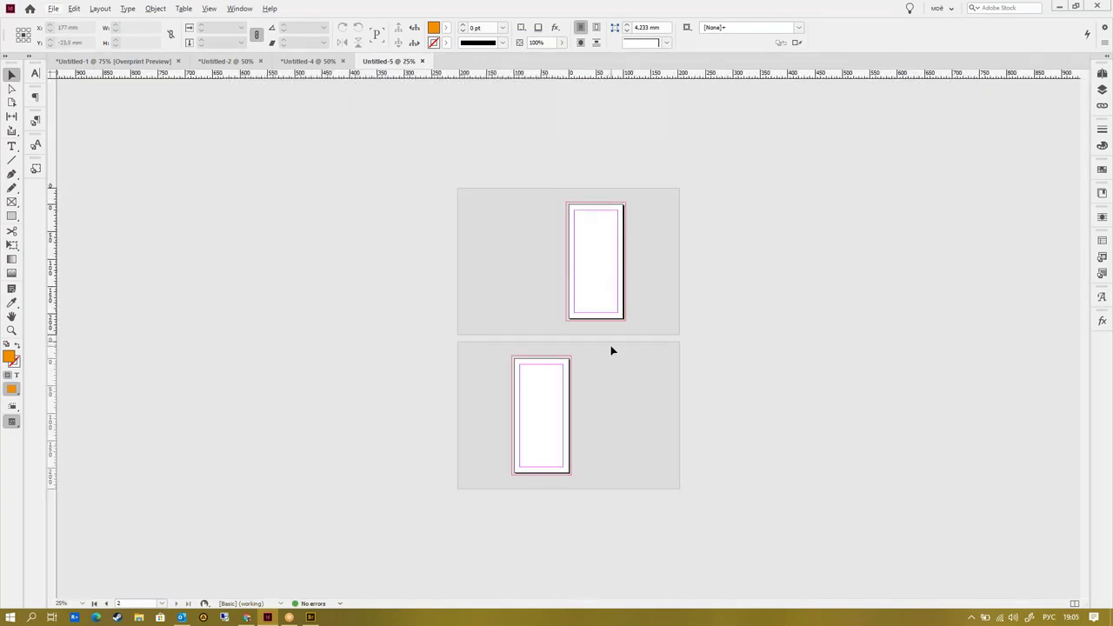
{"action": "key", "text": "ctrl+equal"}
{"action": "key", "text": "ctrl+equal"}
{"action": "key", "text": "ctrl+minus"}
{"action": "key", "text": "ctrl+minus"}
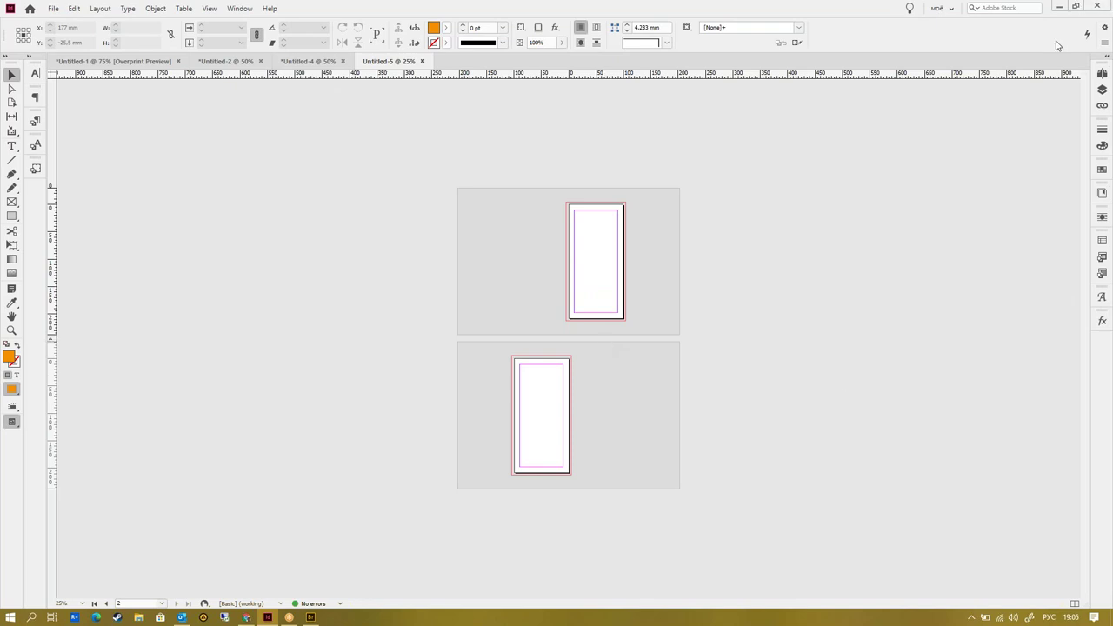
- Select both pages and disallow shuffling for the document pages and the selected spreads
{"action": "left_click", "coordinate": [1101, 73]}
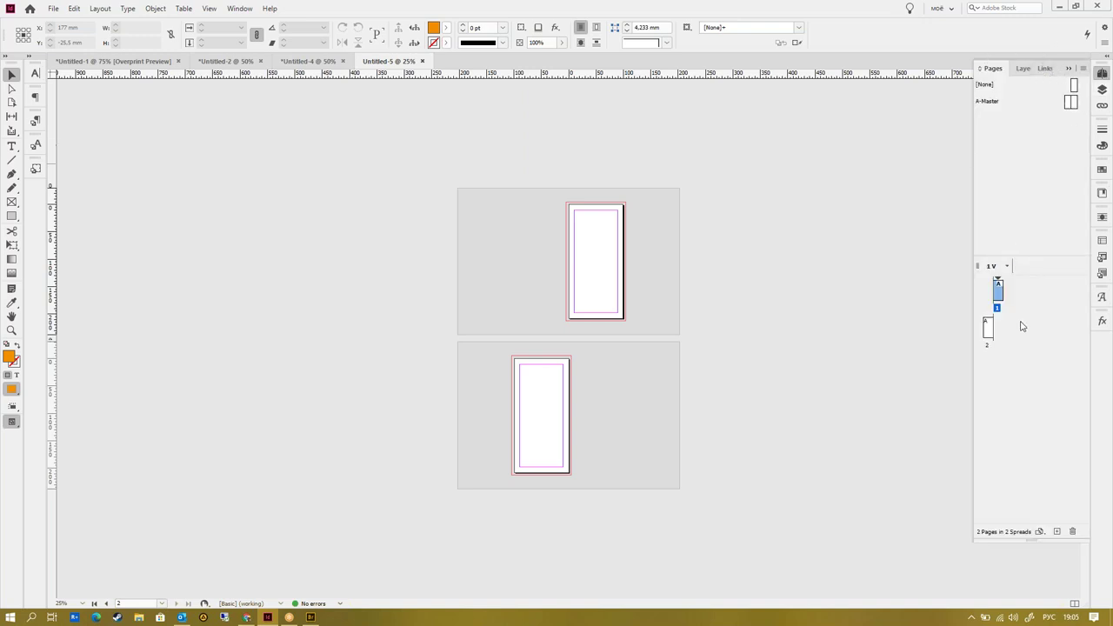
{"action": "left_click", "coordinate": [988, 325], "text": "shift"}
{"action": "left_click", "coordinate": [1082, 68]}
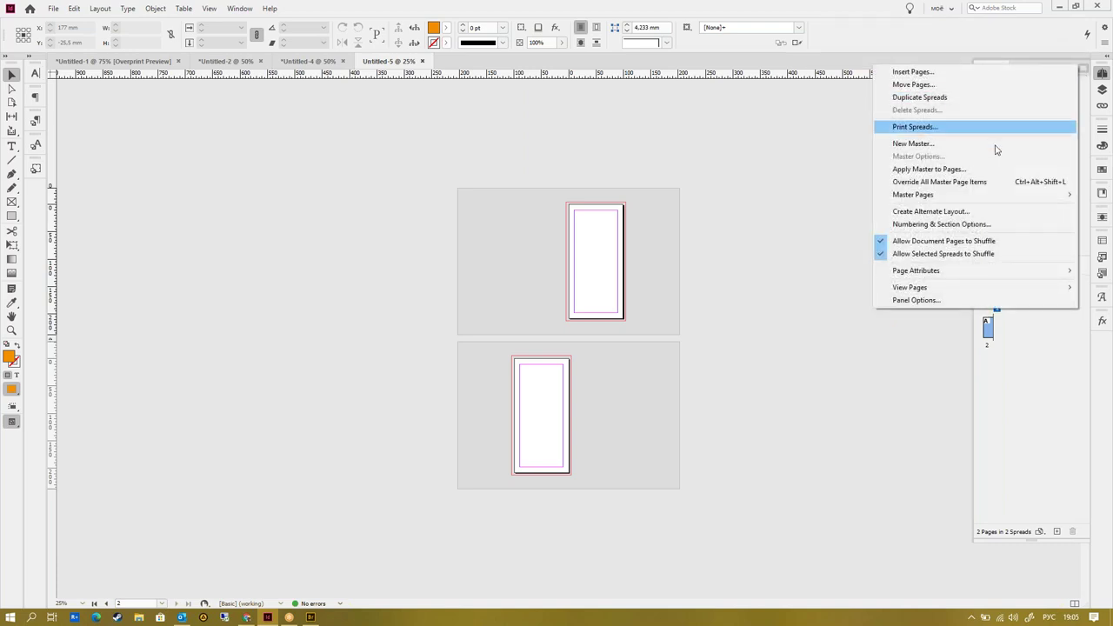
{"action": "left_click", "coordinate": [1006, 241]}
{"action": "left_click", "coordinate": [1082, 69]}
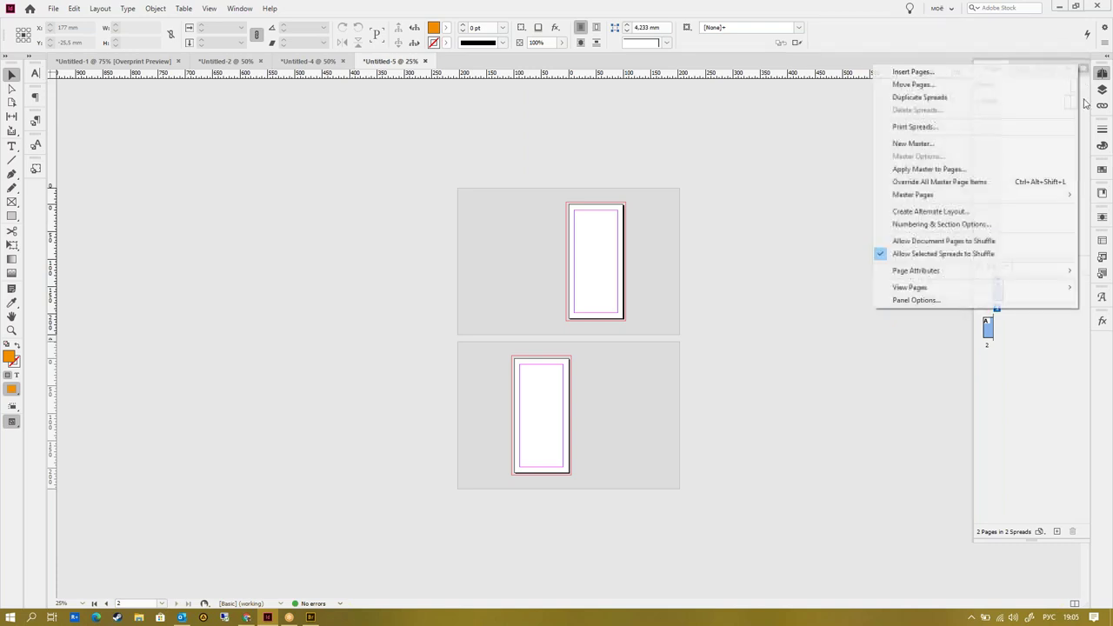
{"action": "left_click", "coordinate": [985, 253]}
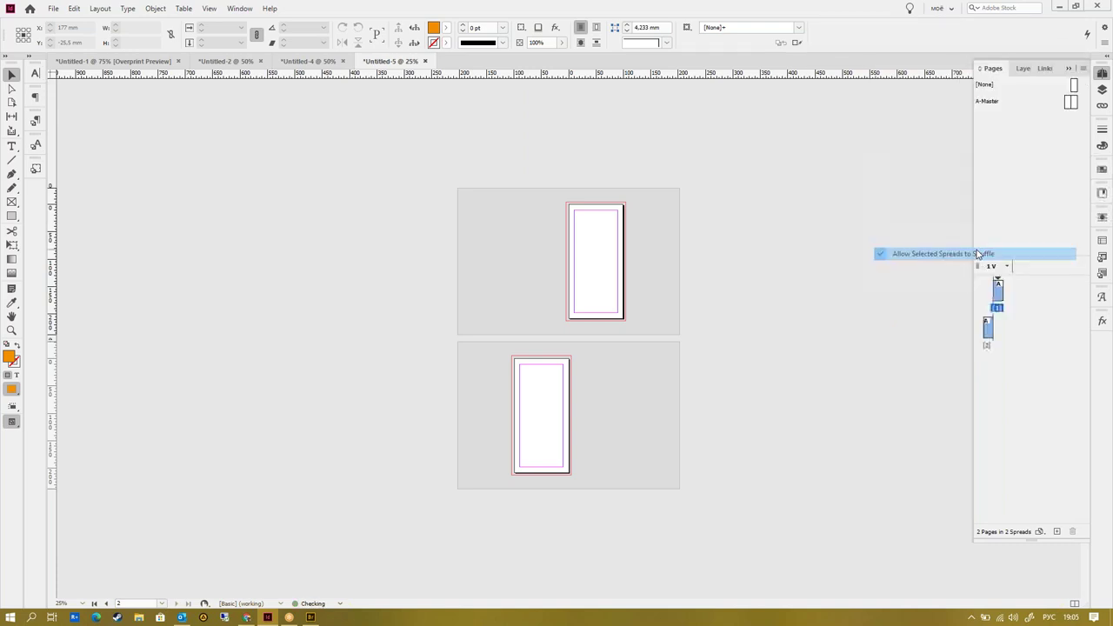
- Move page 1 to the left side of the spine, in line with page 2, and return to Untitled-1
{"action": "left_click", "coordinate": [1047, 327]}
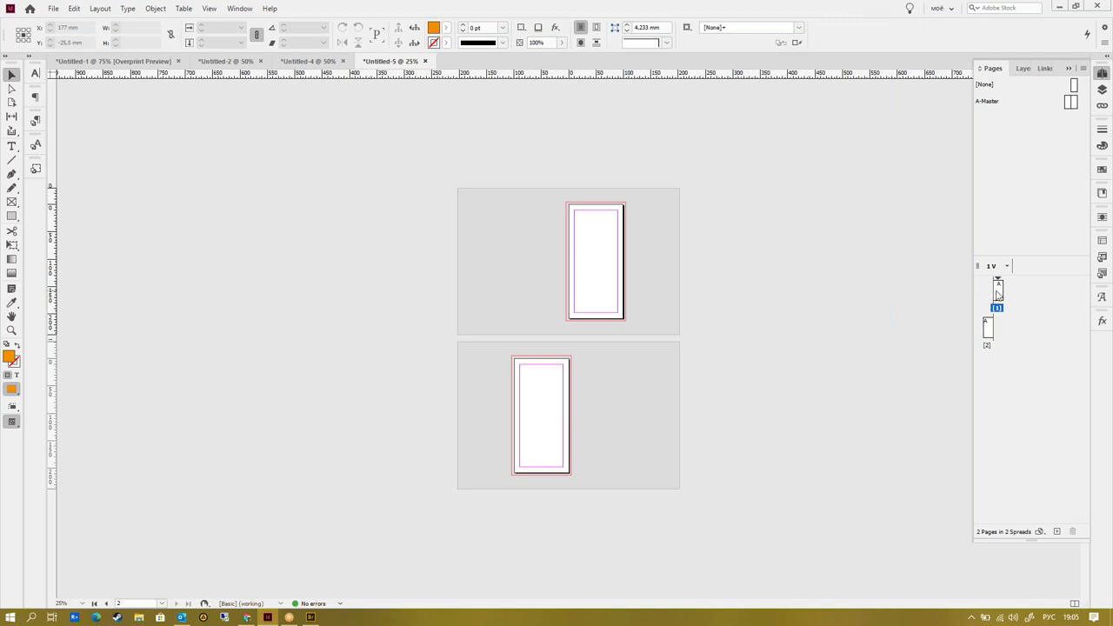
{"action": "left_click_drag", "start_coordinate": [1001, 294], "coordinate": [988, 293]}
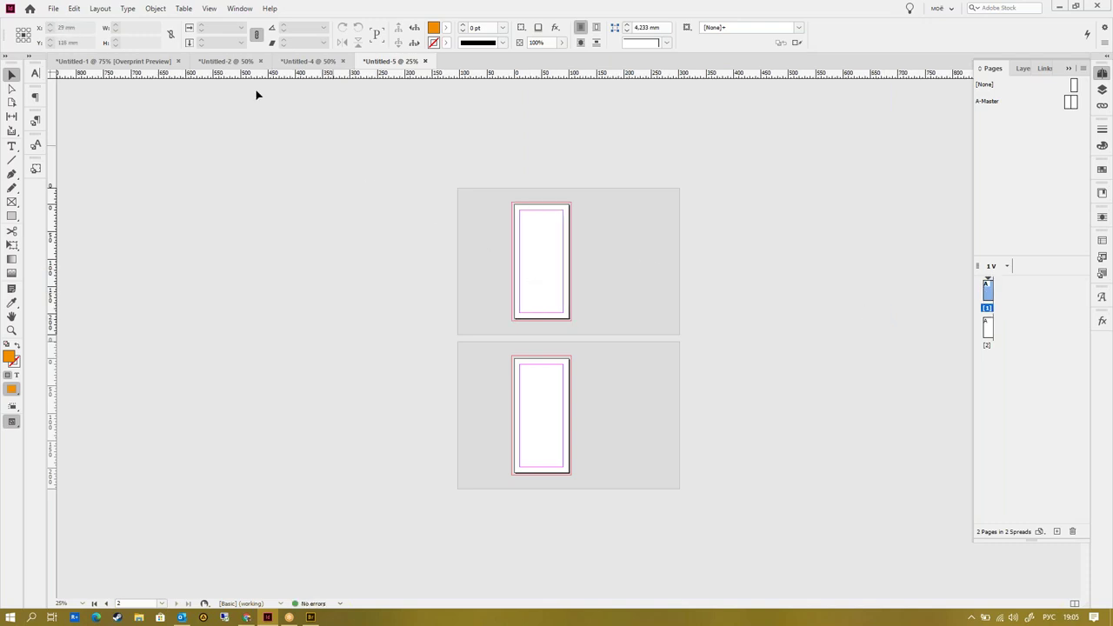
{"action": "left_click", "coordinate": [135, 61]}
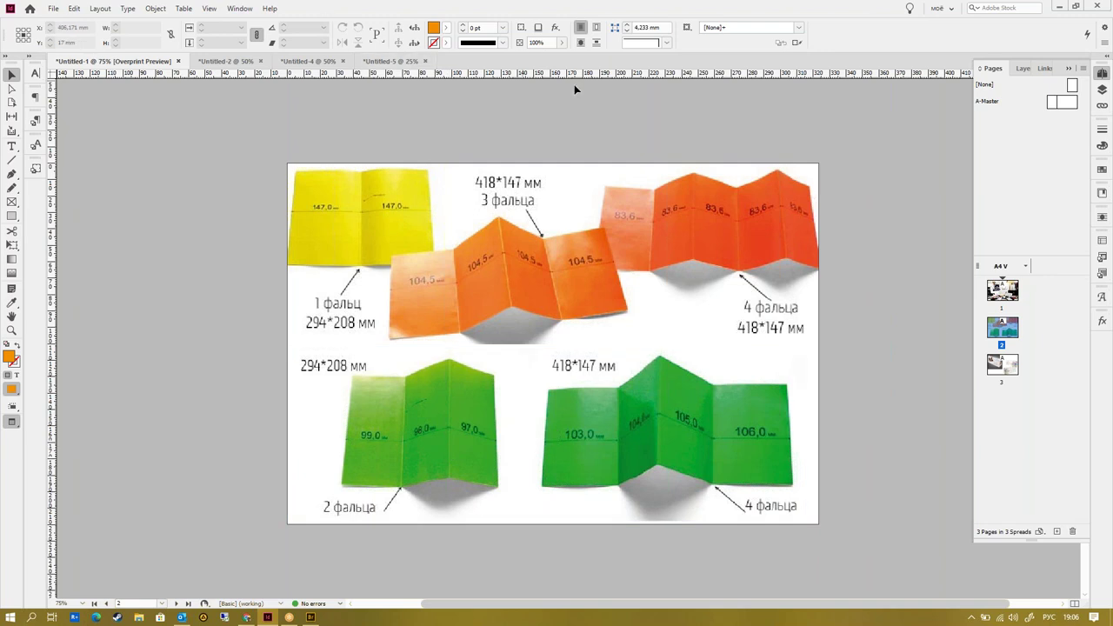
- In Untitled-5, add an A-Master page beside page 1 on the first spread and apply page size preset 2 to it
{"action": "left_click", "coordinate": [408, 62]}
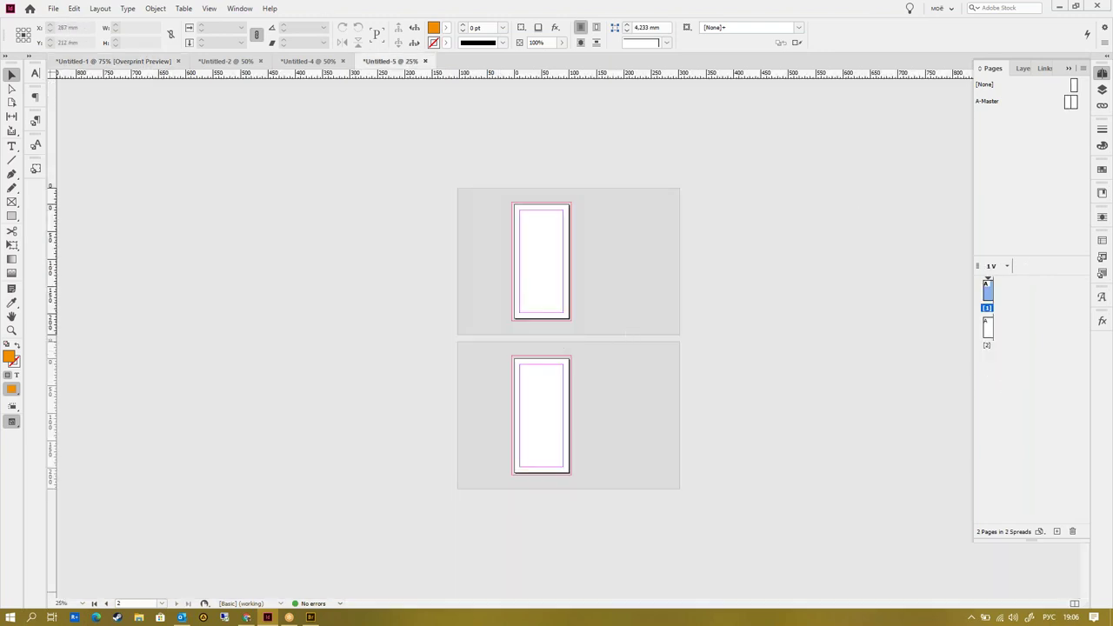
{"action": "left_click", "coordinate": [1039, 531]}
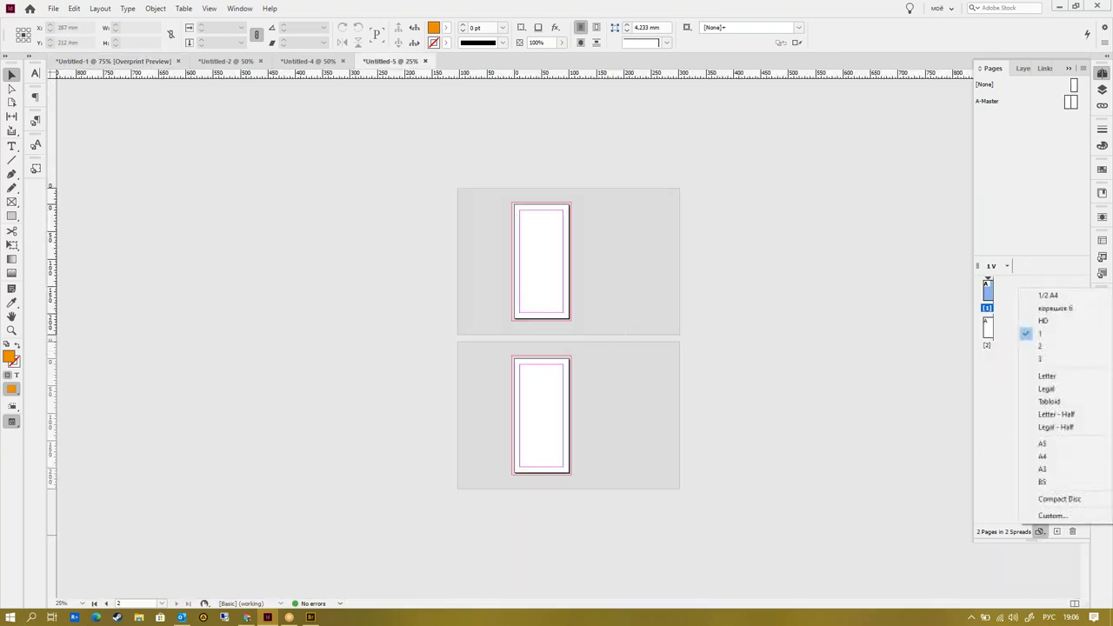
{"action": "left_click", "coordinate": [1010, 452]}
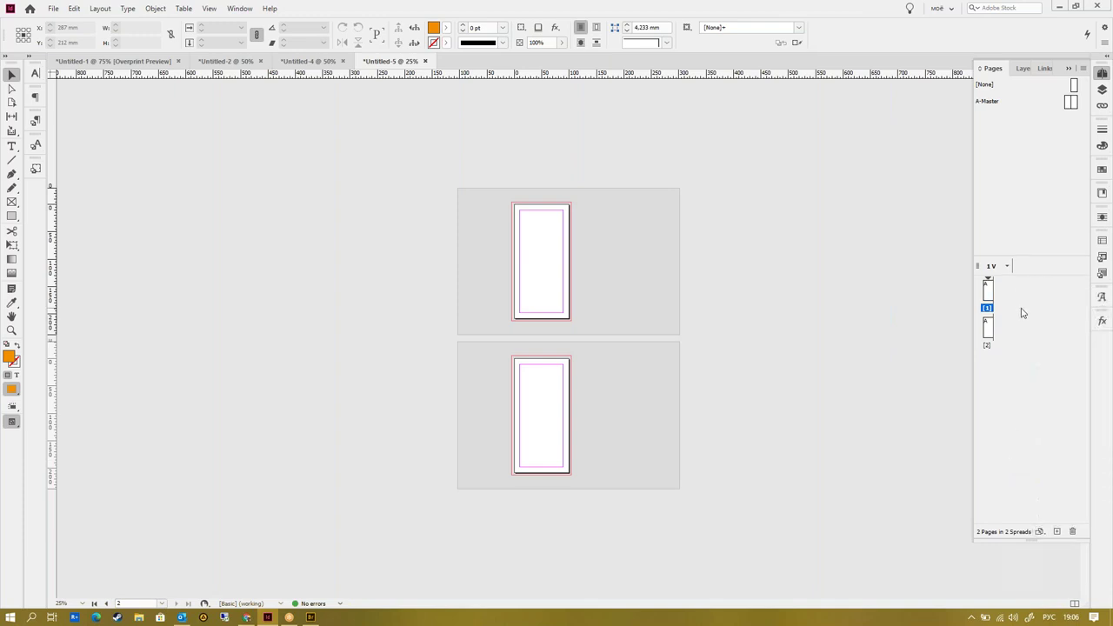
{"action": "left_click_drag", "start_coordinate": [1069, 101], "coordinate": [999, 289]}
{"action": "left_click", "coordinate": [997, 293]}
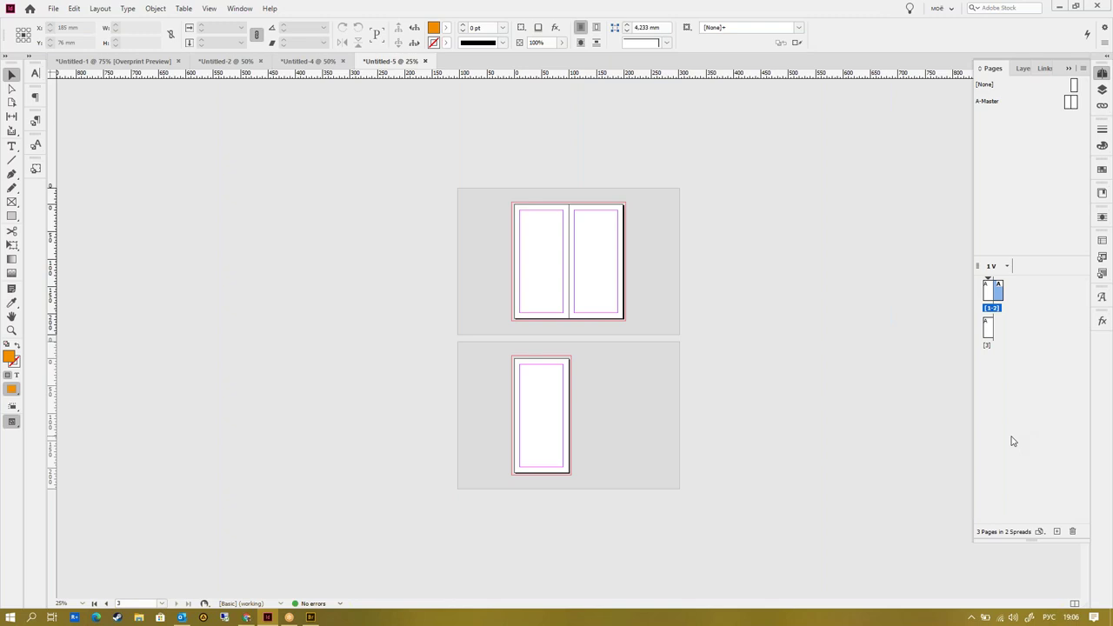
{"action": "left_click", "coordinate": [1039, 531]}
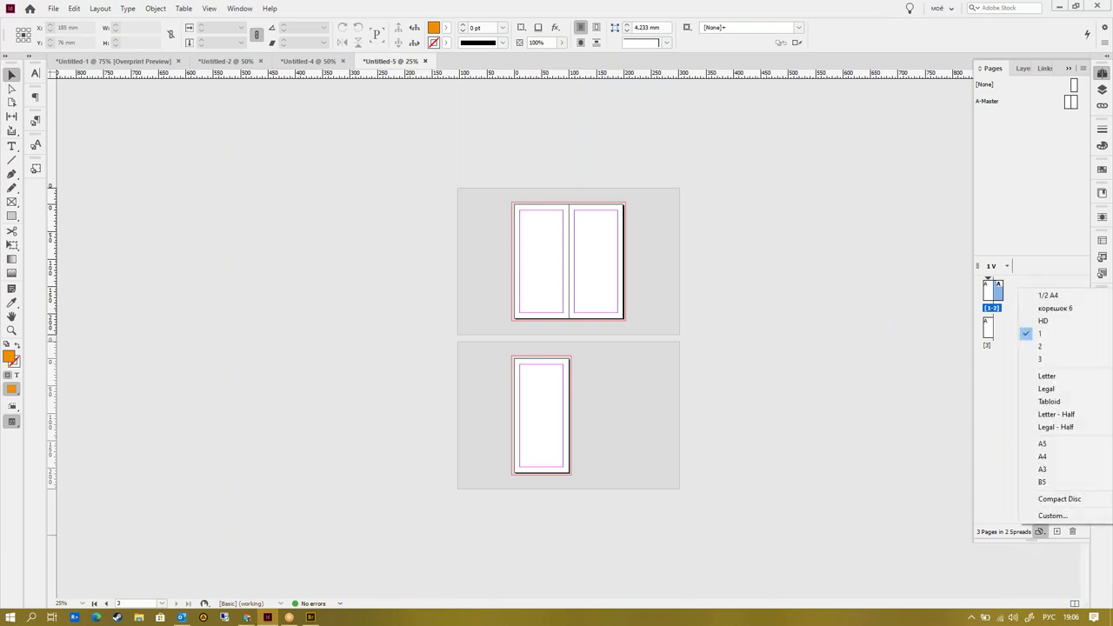
{"action": "left_click", "coordinate": [1039, 347]}
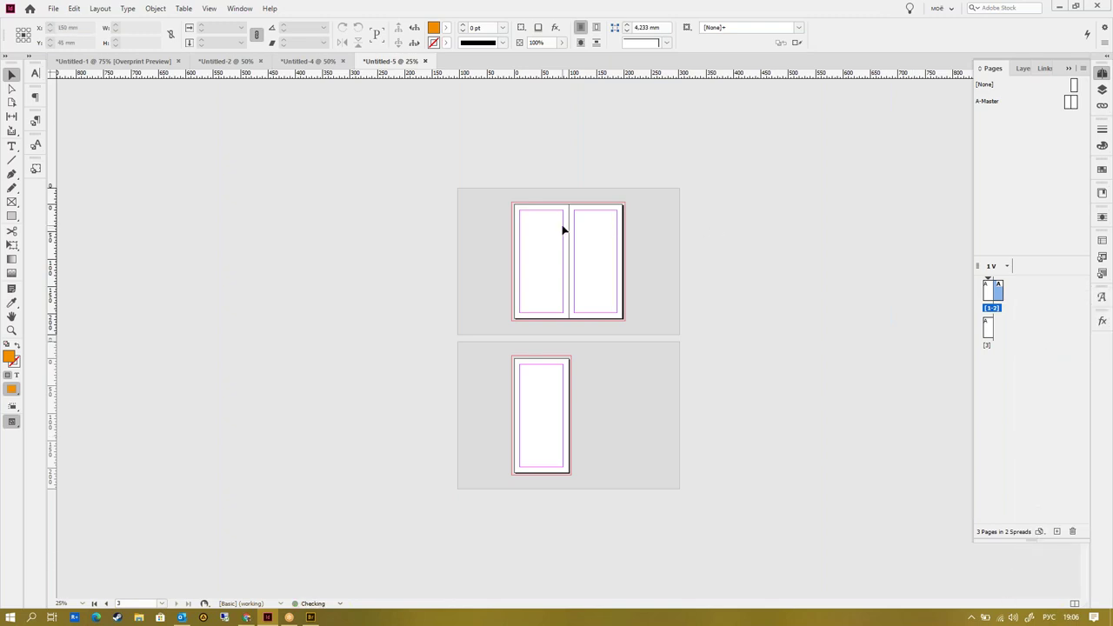
- Add a third A-Master page to the end of the first spread and apply page size preset 3 to it
{"action": "key", "text": "ctrl+equal"}
{"action": "key", "text": "ctrl+equal"}
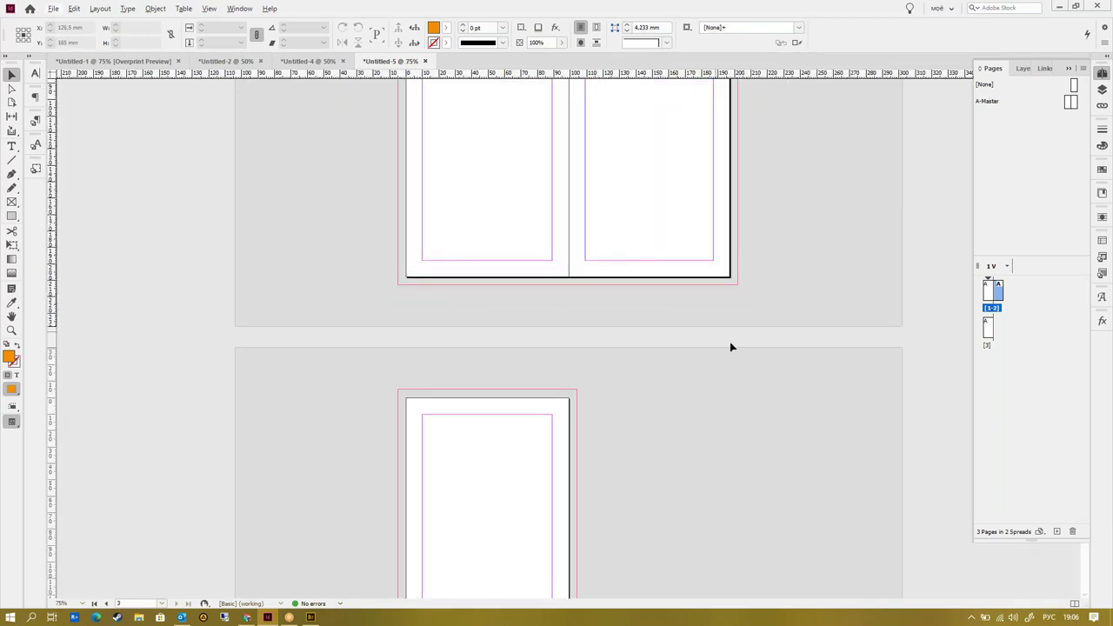
{"action": "scroll", "coordinate": [730, 342], "scroll_direction": "up", "scroll_amount": 4}
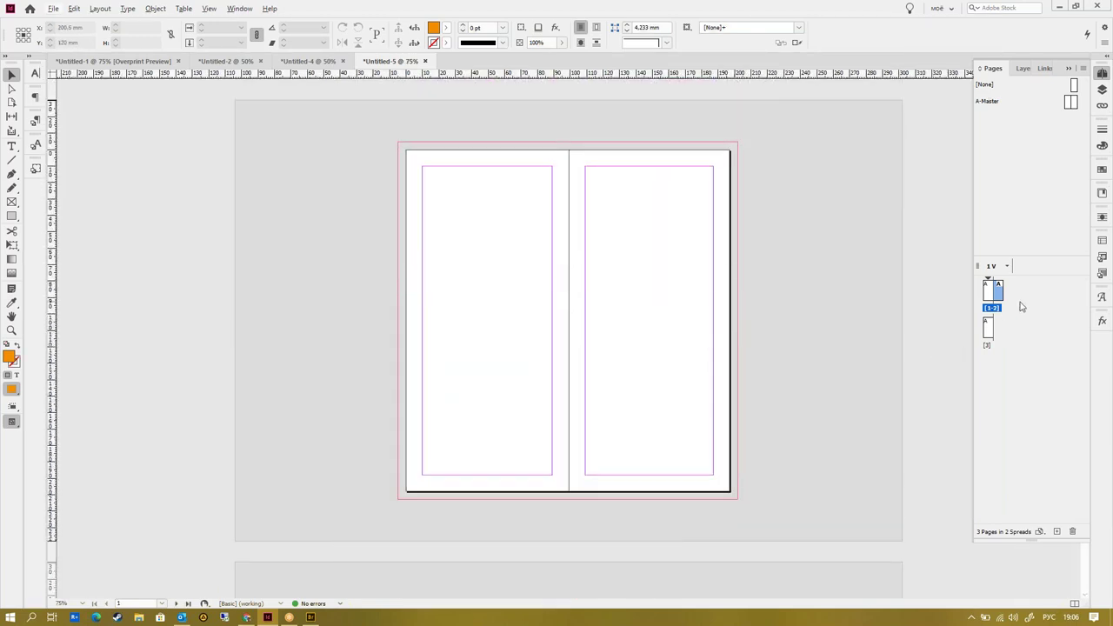
{"action": "left_click_drag", "start_coordinate": [1069, 104], "coordinate": [1007, 289]}
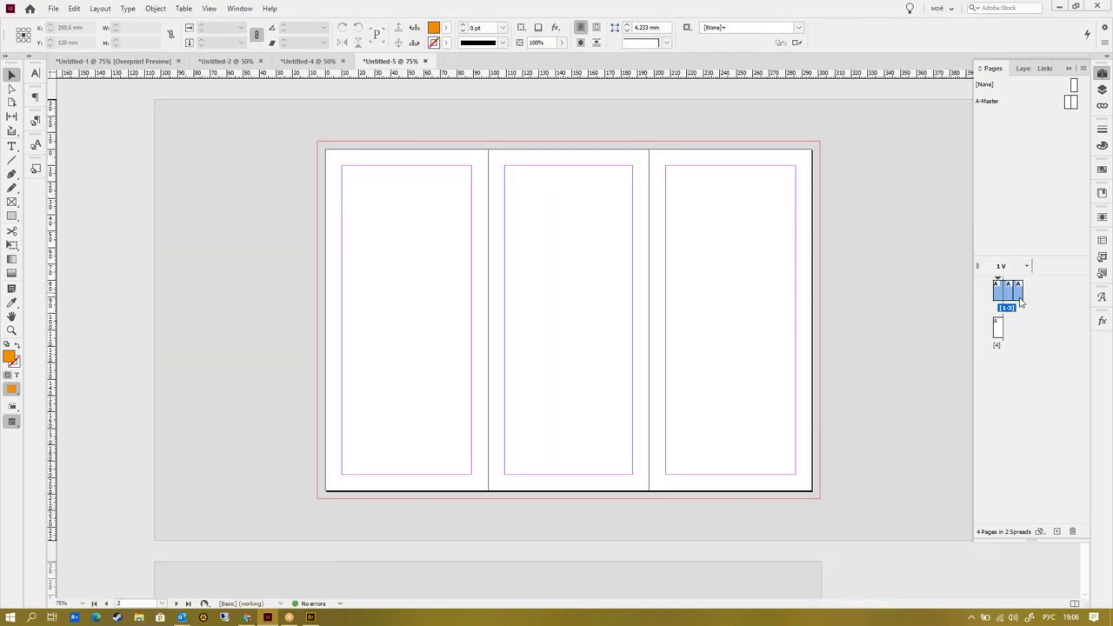
{"action": "left_click", "coordinate": [1019, 294]}
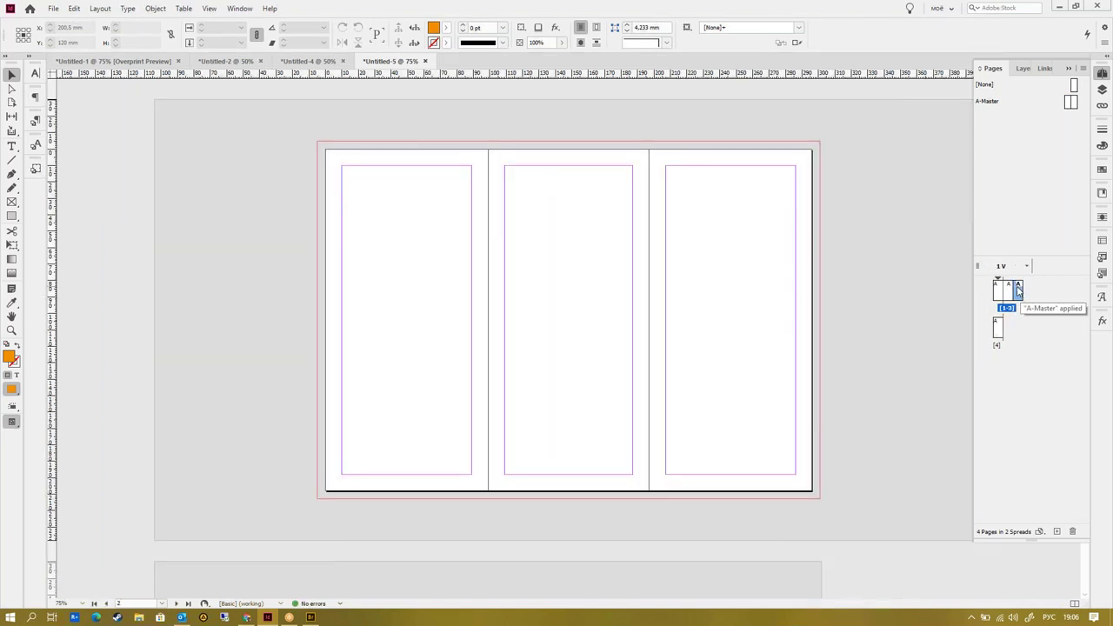
{"action": "left_click", "coordinate": [1040, 531]}
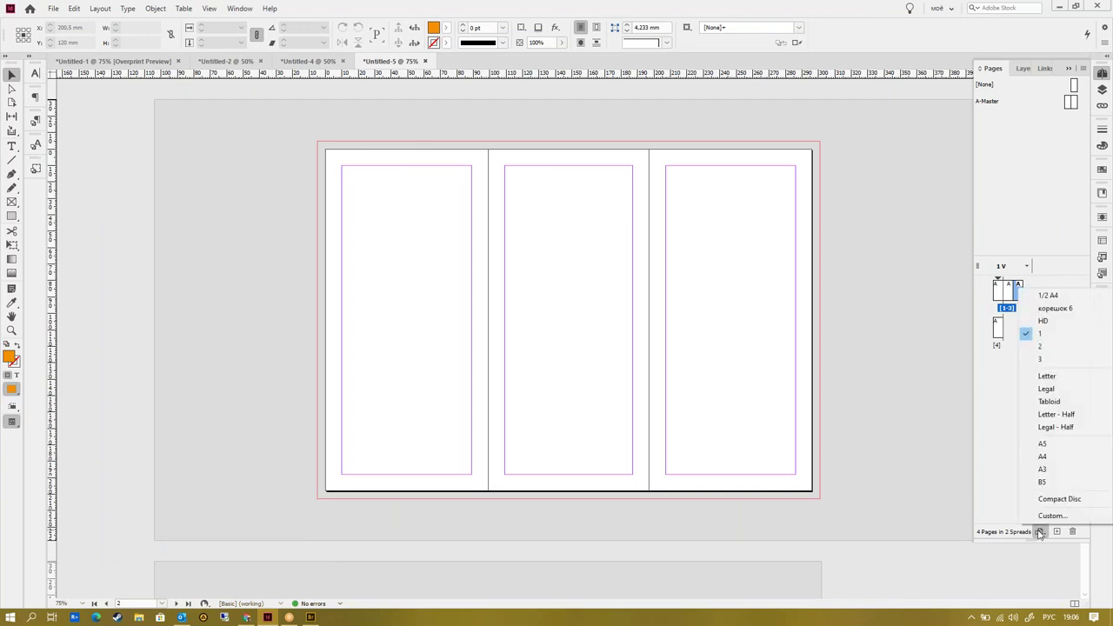
{"action": "left_click", "coordinate": [1058, 360]}
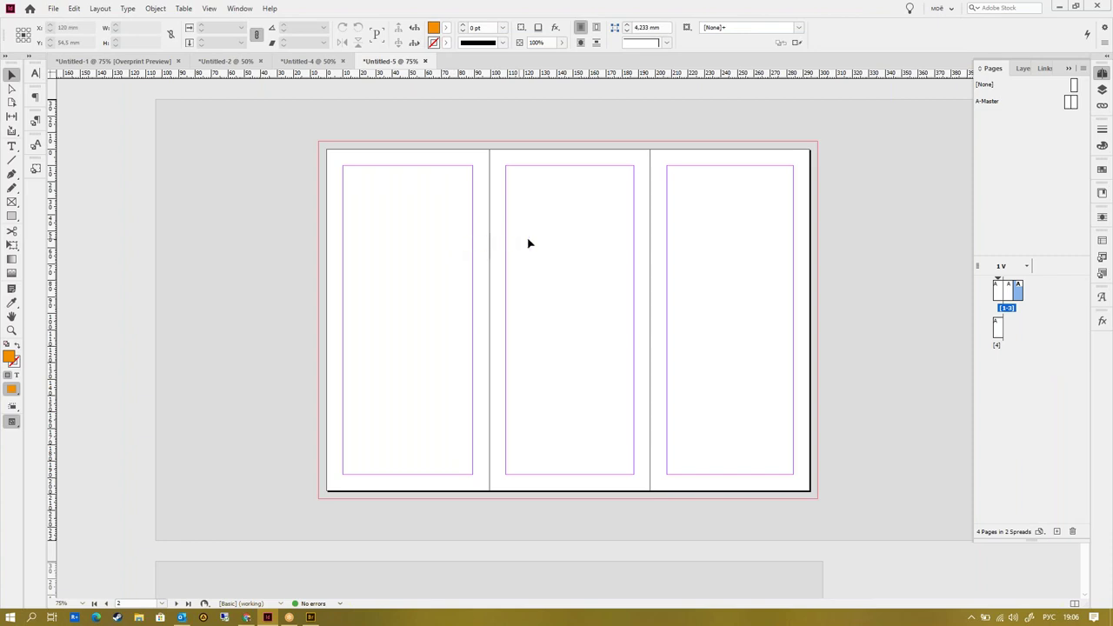
- Examine the three pages of the first spread and single page 4, and compare them with the two-fold leaflet picture in Untitled-1
{"action": "left_click", "coordinate": [998, 293]}
{"action": "left_click", "coordinate": [1008, 293]}
{"action": "left_click", "coordinate": [1020, 293]}
{"action": "scroll", "coordinate": [835, 313], "scroll_direction": "down", "scroll_amount": 5}
{"action": "scroll", "coordinate": [654, 396], "scroll_direction": "down", "scroll_amount": 3}
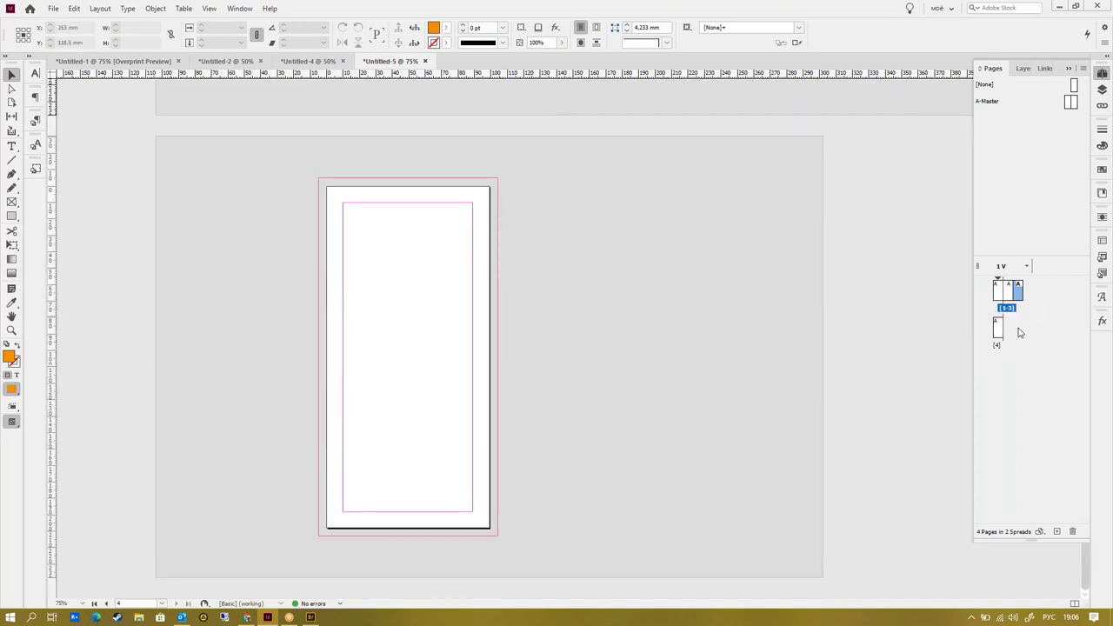
{"action": "scroll", "coordinate": [652, 470], "scroll_direction": "up", "scroll_amount": 5}
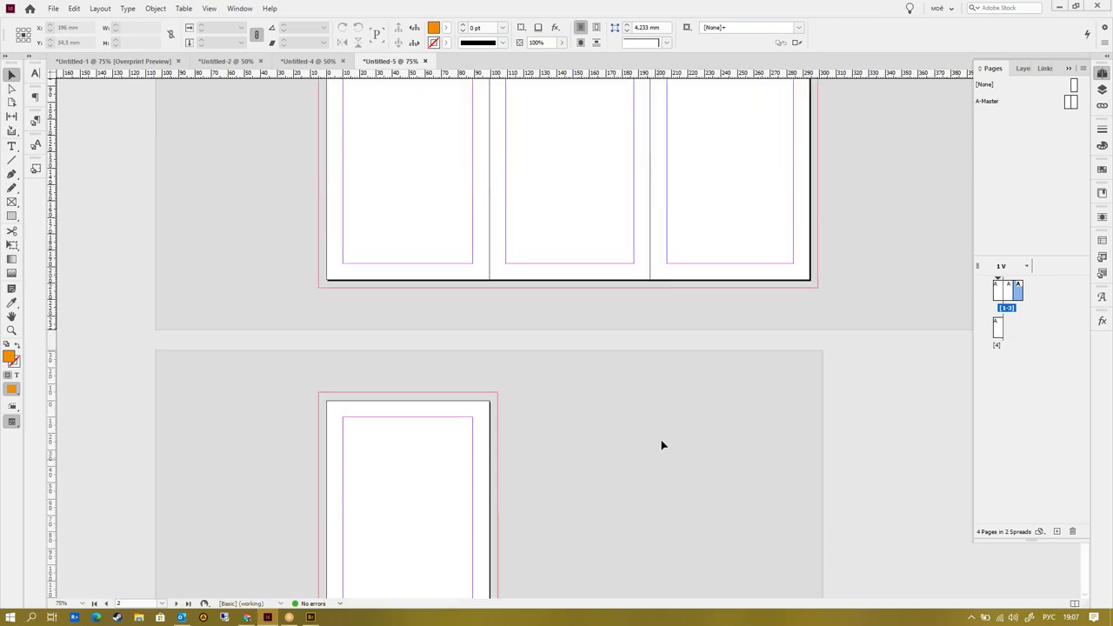
{"action": "scroll", "coordinate": [663, 427], "scroll_direction": "down", "scroll_amount": 2}
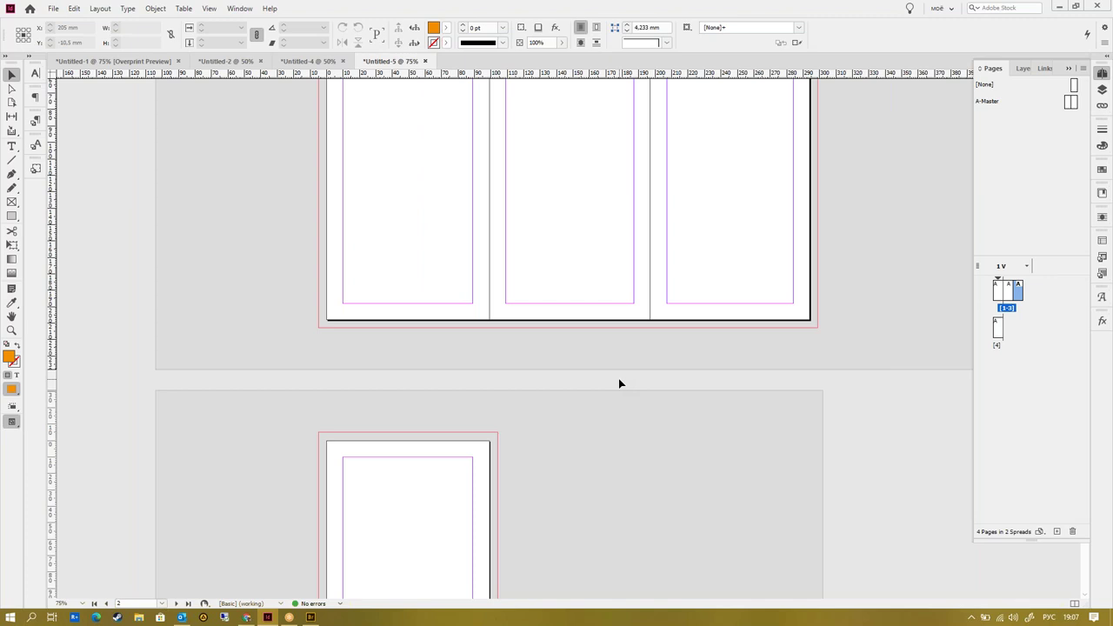
{"action": "left_click", "coordinate": [134, 68]}
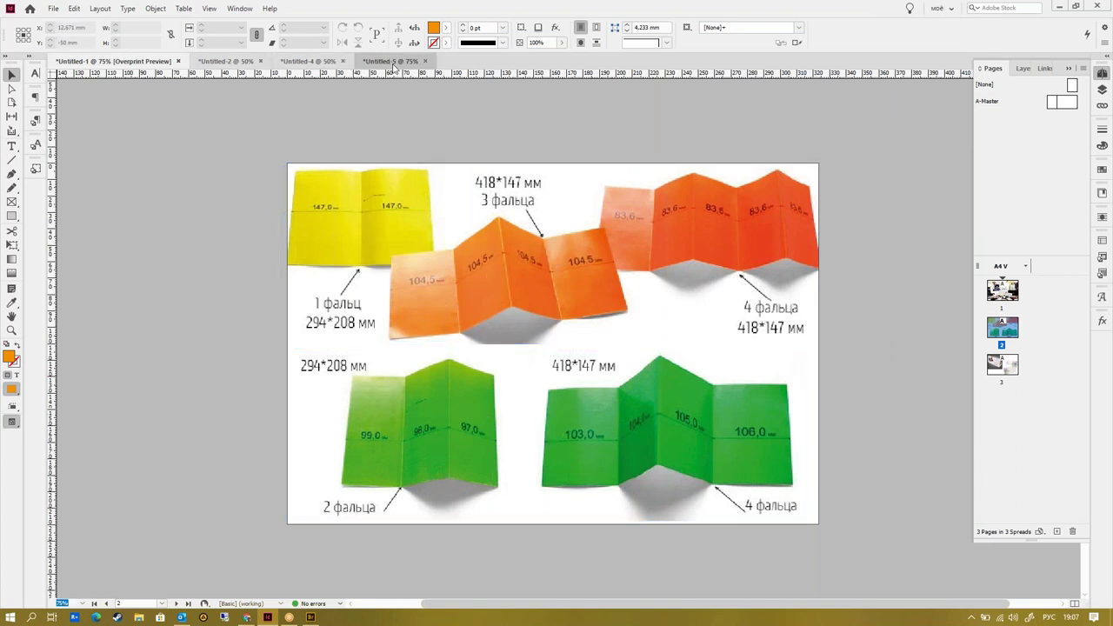
{"action": "left_click", "coordinate": [389, 62]}
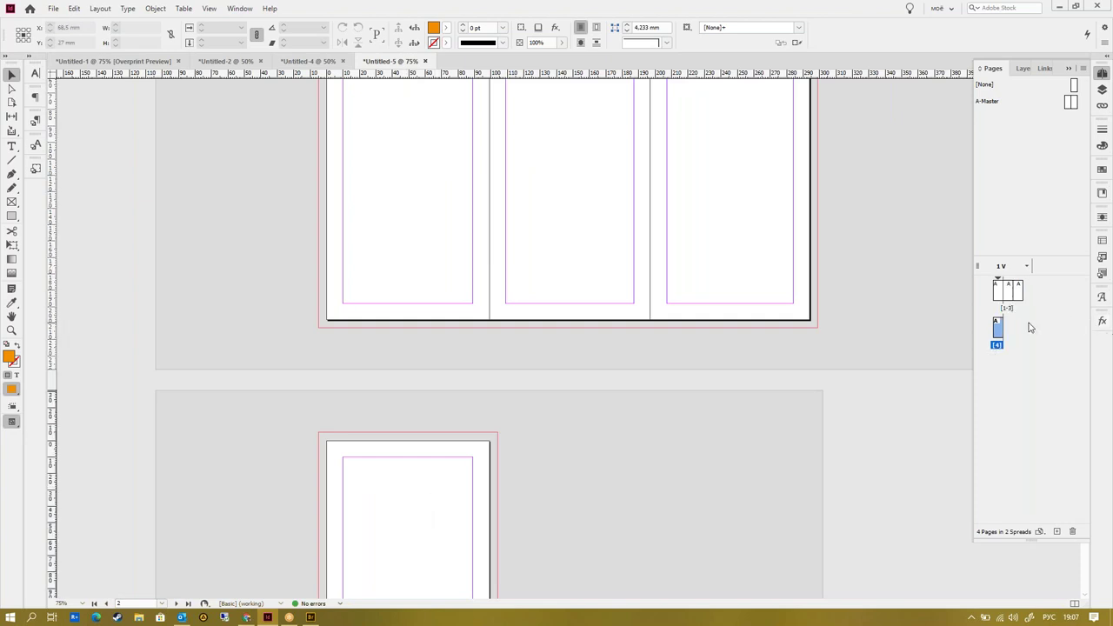
- Apply page size preset 3 to page 4, and add an A-Master page beside it with page size preset 2
{"action": "left_click", "coordinate": [1037, 530]}
{"action": "left_click", "coordinate": [1060, 358]}
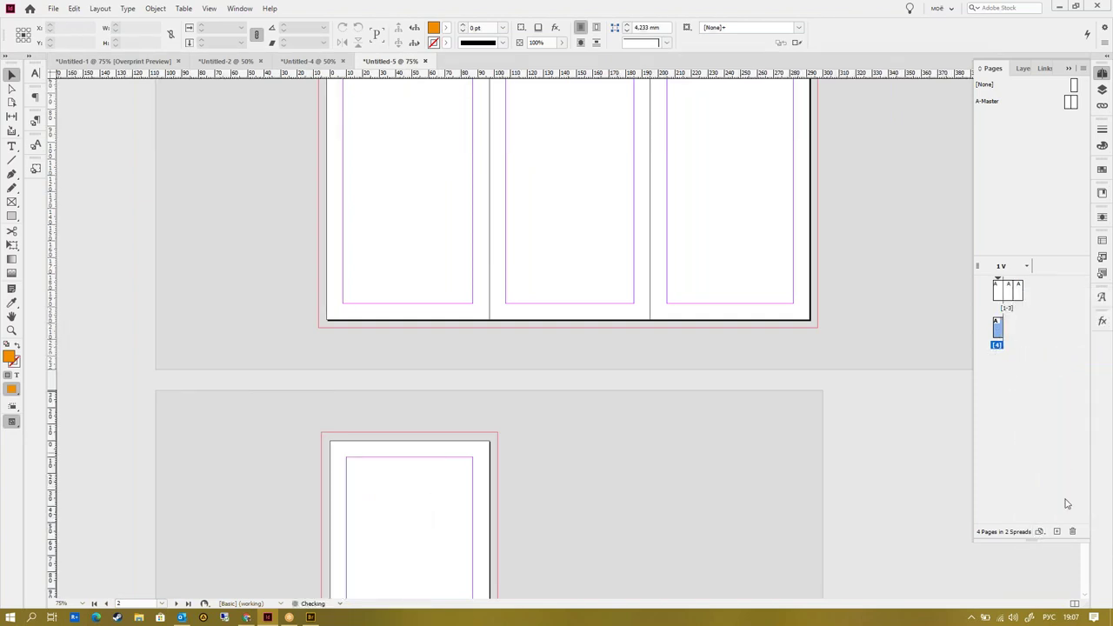
{"action": "left_click_drag", "start_coordinate": [1069, 102], "coordinate": [1008, 329]}
{"action": "double_click", "coordinate": [1007, 329]}
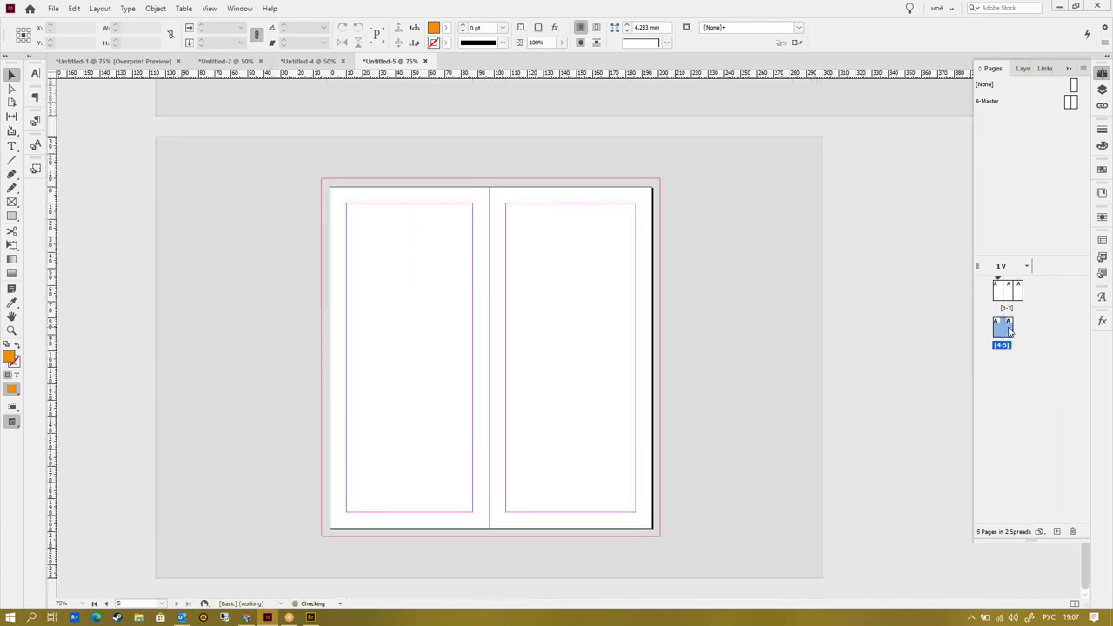
{"action": "left_click", "coordinate": [1008, 333]}
{"action": "left_click", "coordinate": [1041, 532]}
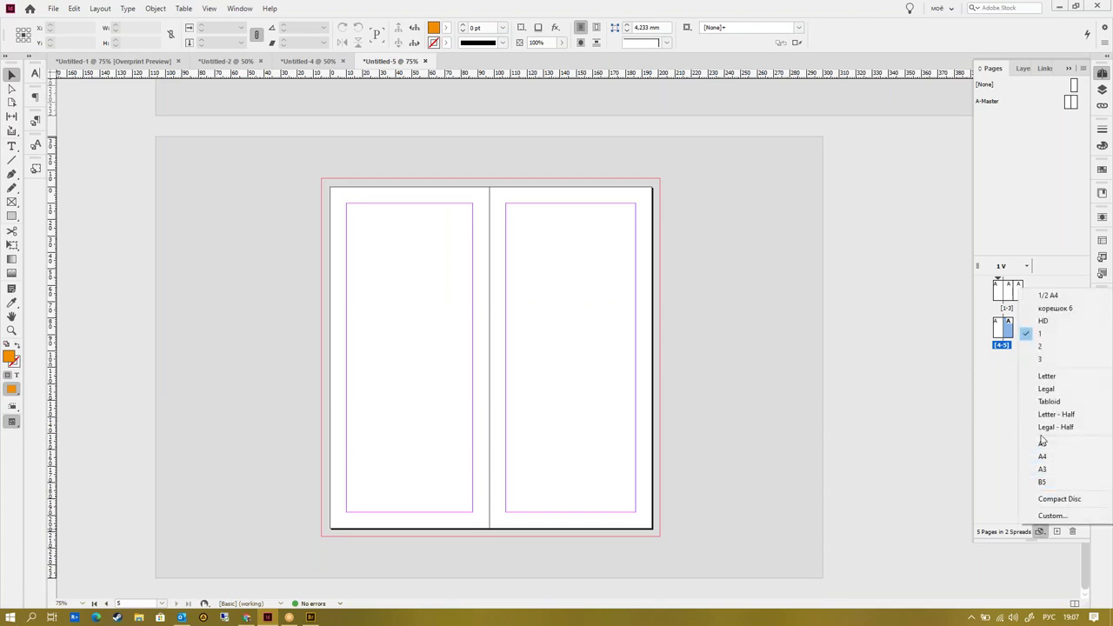
{"action": "left_click", "coordinate": [1048, 350]}
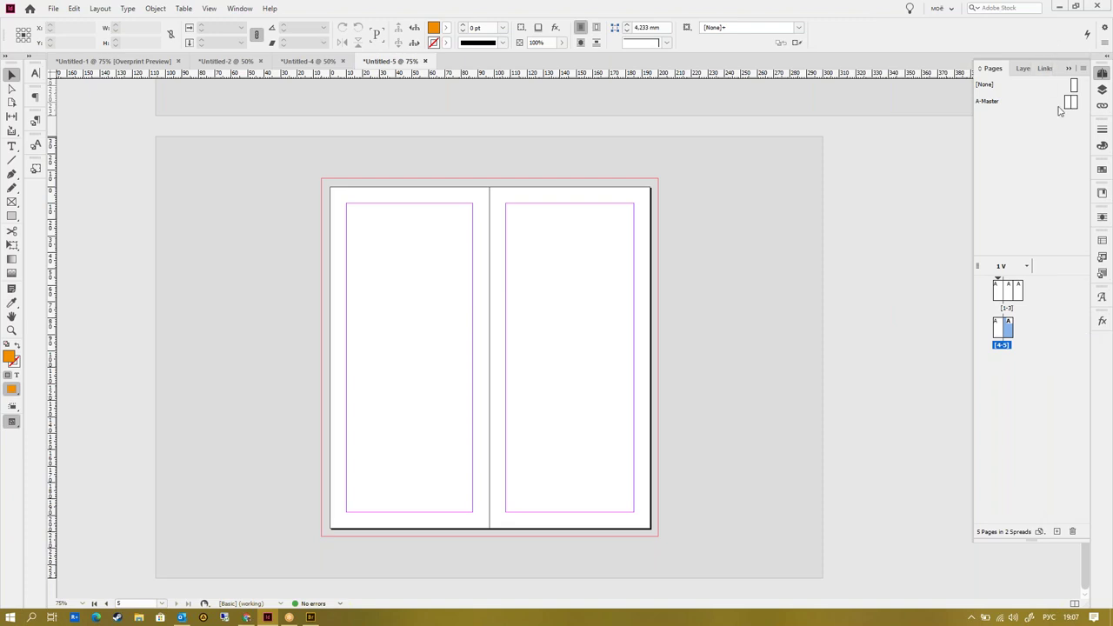
- Add a third A-Master page to the end of the second spread, keep it at page size preset 1, and review both spreads
{"action": "left_click_drag", "start_coordinate": [1071, 103], "coordinate": [1019, 334]}
{"action": "left_click", "coordinate": [1019, 331]}
{"action": "left_click", "coordinate": [1040, 532]}
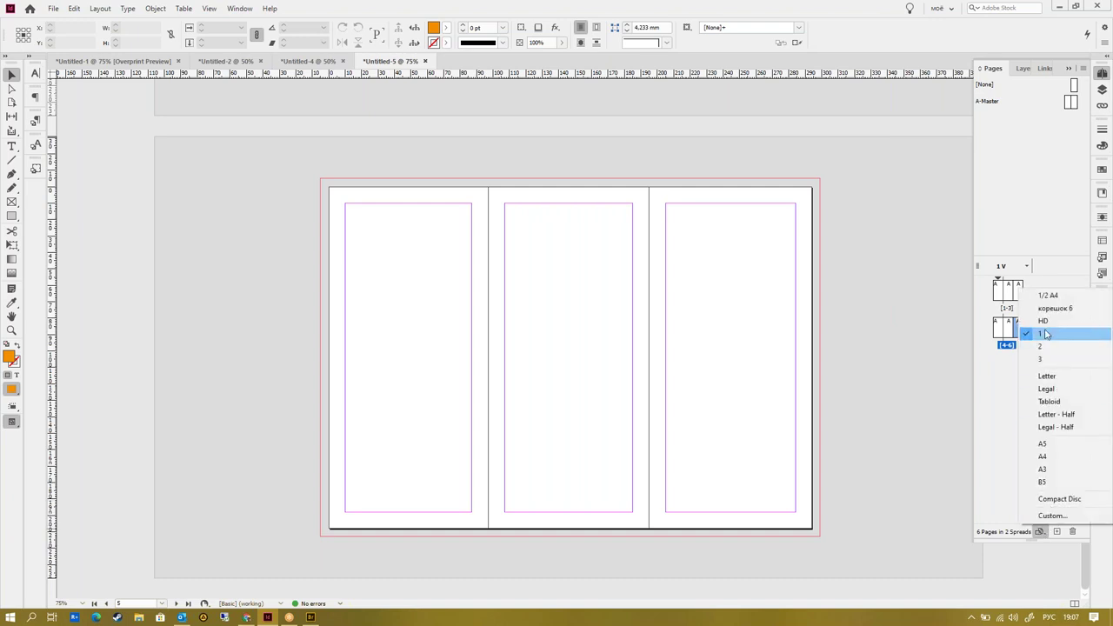
{"action": "left_click", "coordinate": [1047, 334]}
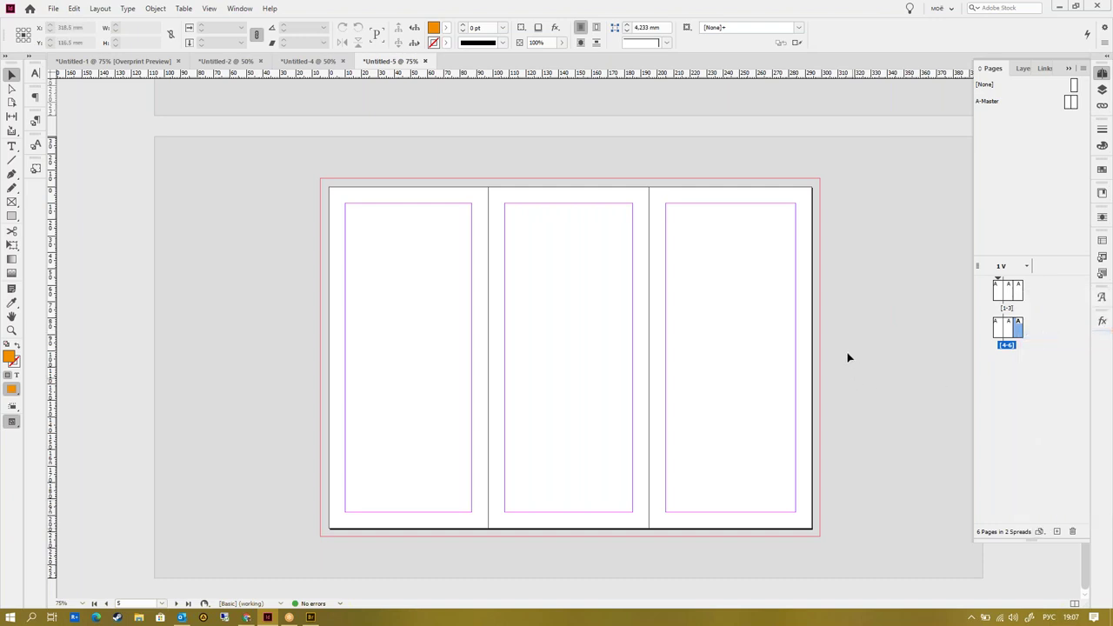
{"action": "scroll", "coordinate": [847, 355], "scroll_direction": "down", "scroll_amount": 5}
{"action": "scroll", "coordinate": [851, 347], "scroll_direction": "up", "scroll_amount": 4}
{"action": "scroll", "coordinate": [852, 347], "scroll_direction": "down", "scroll_amount": 3}
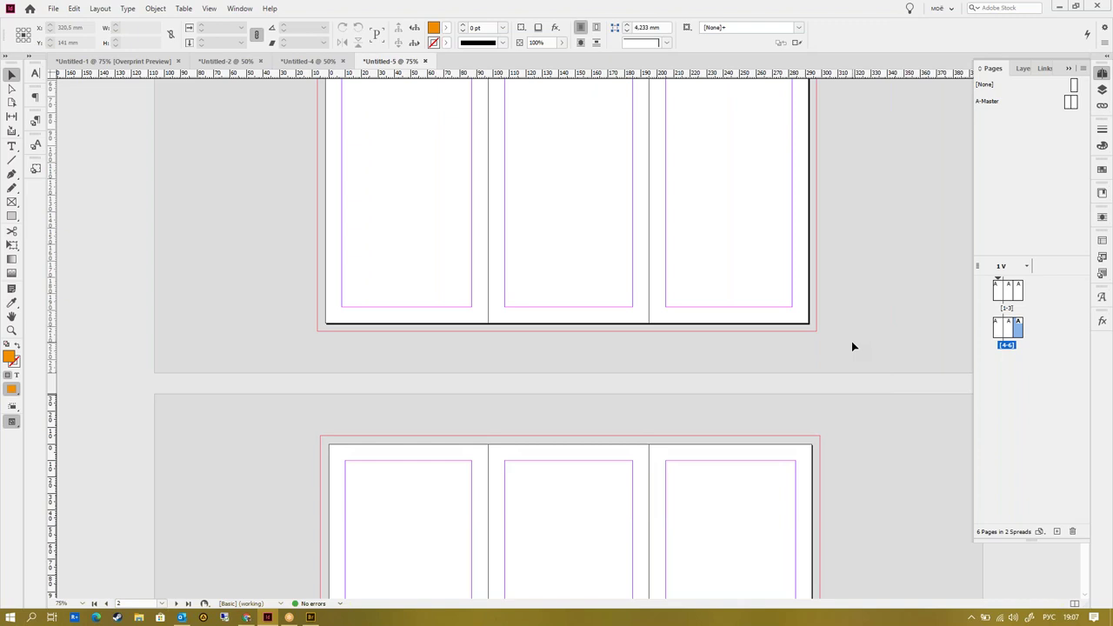
{"action": "scroll", "coordinate": [852, 346], "scroll_direction": "up", "scroll_amount": 2}
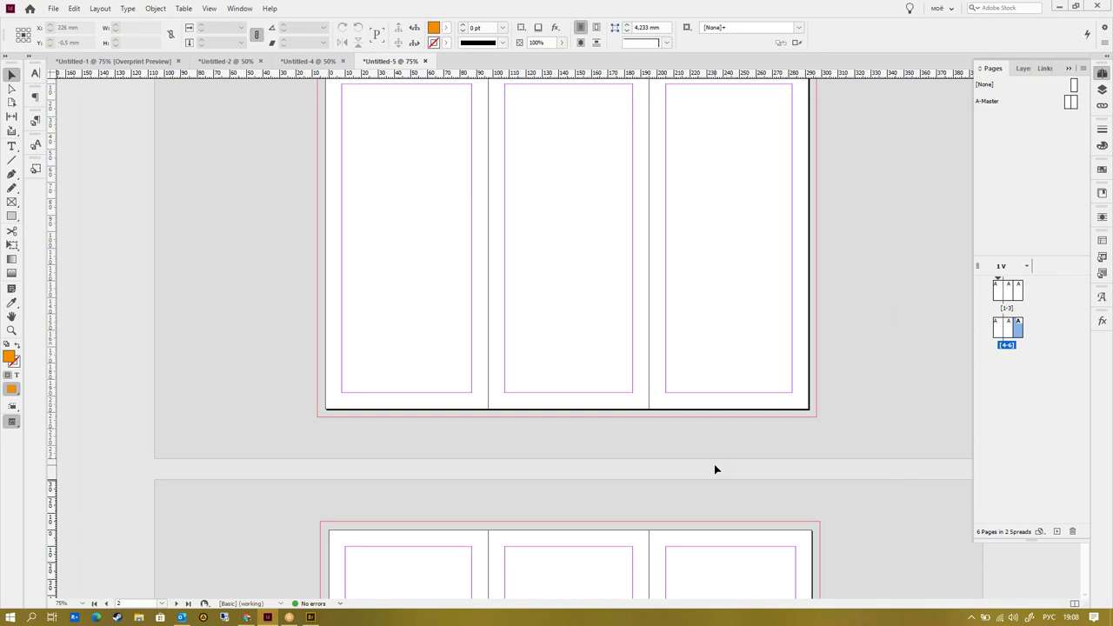
- View the desk calendar examples on page 3 of Untitled-1
{"action": "left_click", "coordinate": [112, 61]}
{"action": "scroll", "coordinate": [651, 402], "scroll_direction": "down", "scroll_amount": 6}
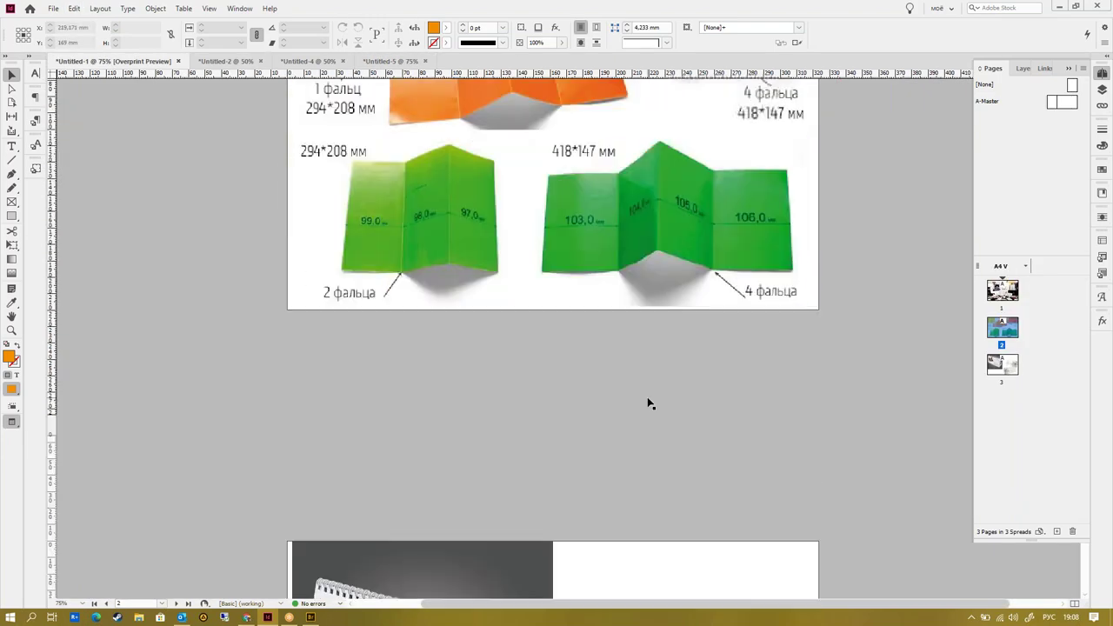
{"action": "scroll", "coordinate": [651, 402], "scroll_direction": "down", "scroll_amount": 4}
{"action": "scroll", "coordinate": [654, 464], "scroll_direction": "up", "scroll_amount": 1}
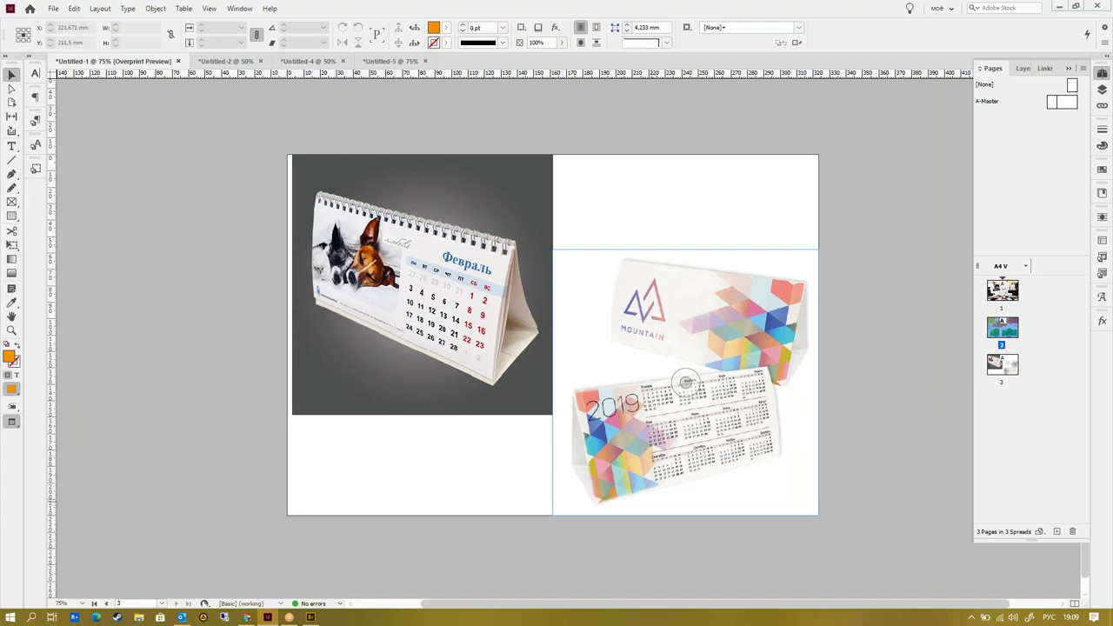
{"action": "left_click", "coordinate": [530, 465]}
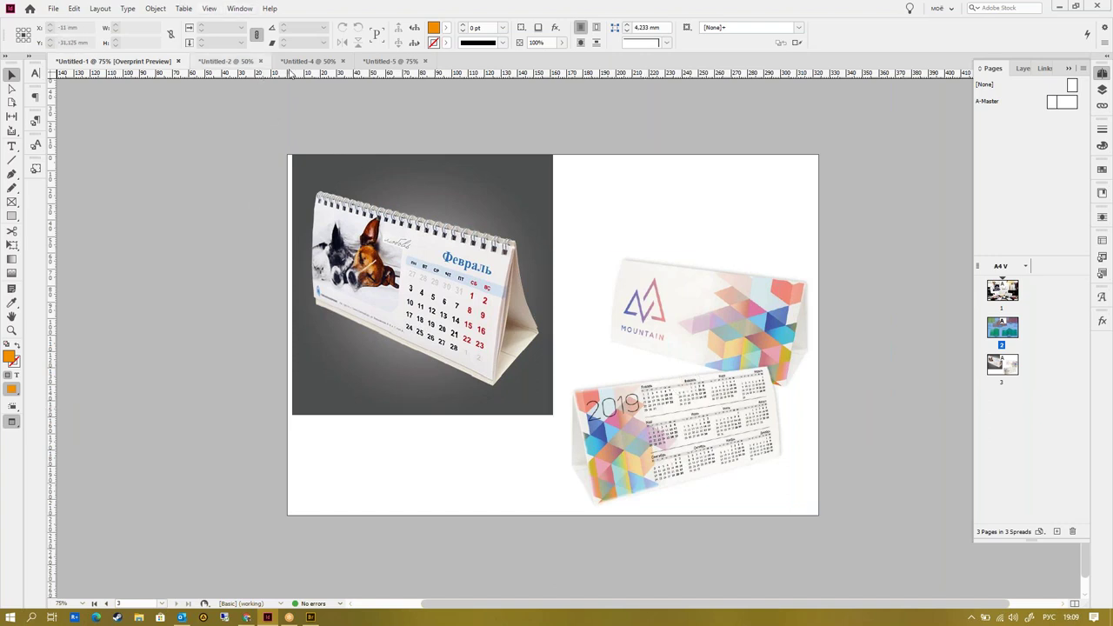
- Create a new A4 portrait document with 5 facing pages, keeping the default margins and no bleed
{"action": "left_click", "coordinate": [374, 62]}
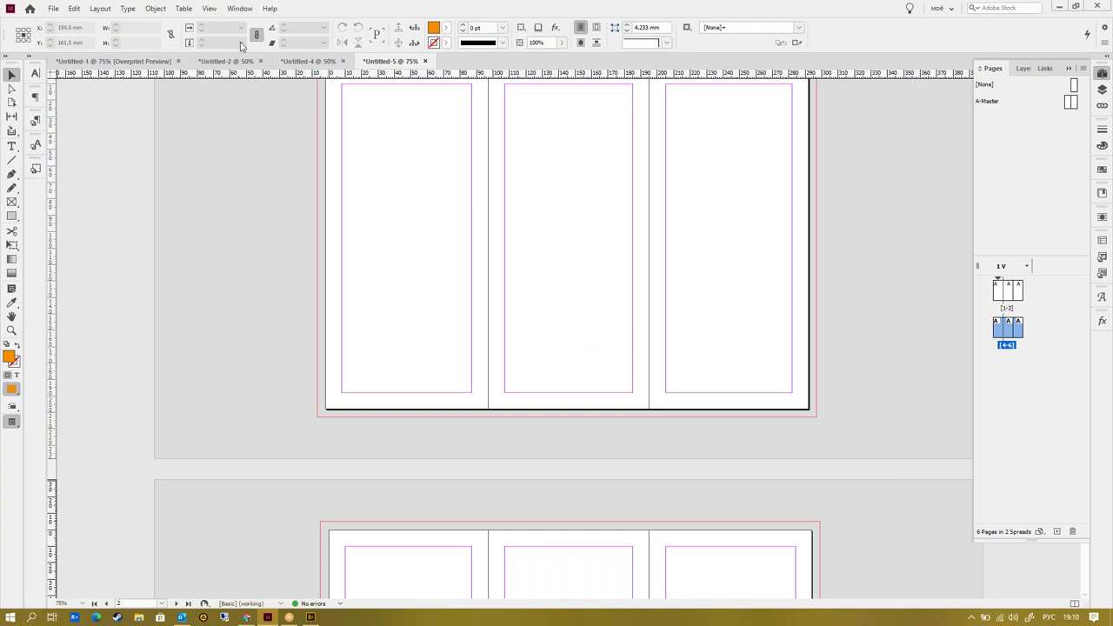
{"action": "key", "text": "ctrl+n"}
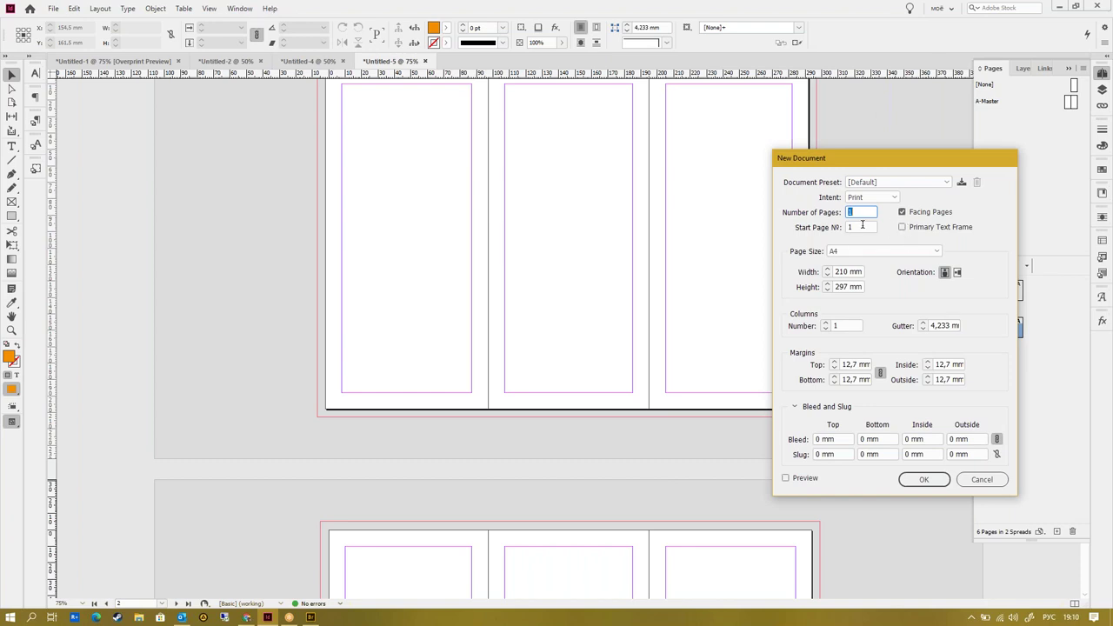
{"action": "type", "text": "5"}
{"action": "left_click", "coordinate": [925, 480]}
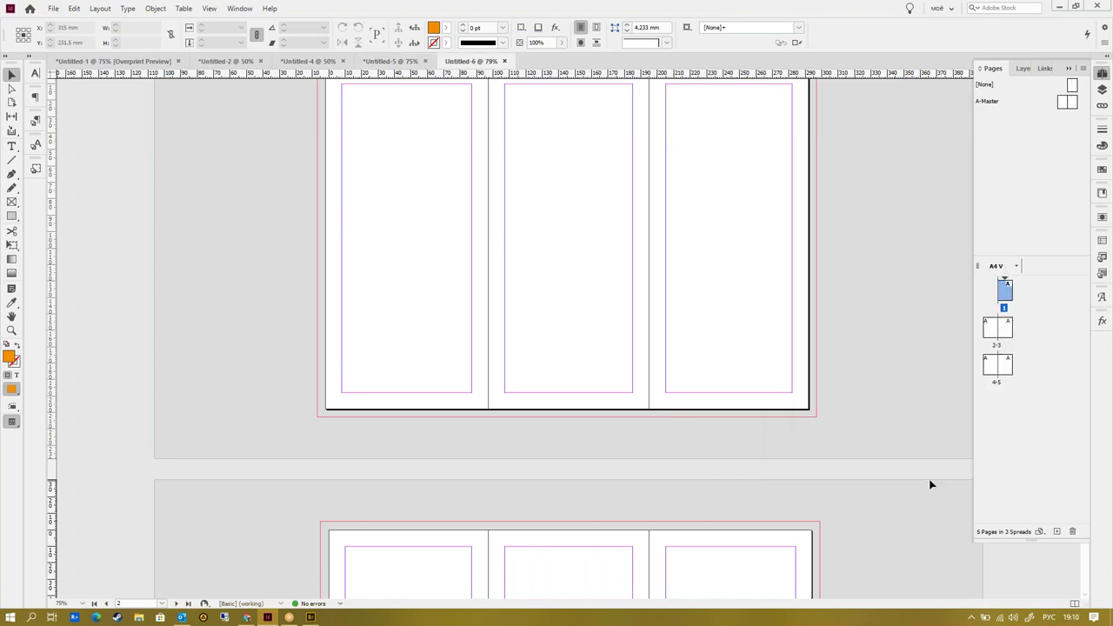
- Rotate the spread view of pages 2-3 by 90° clockwise
{"action": "left_click", "coordinate": [1008, 330]}
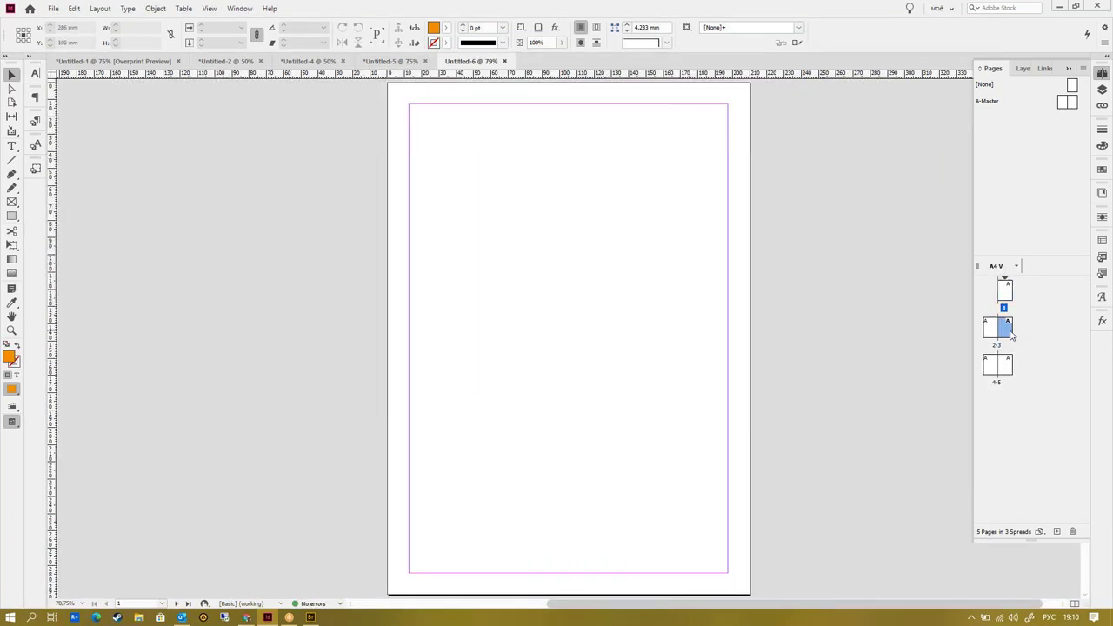
{"action": "left_click", "coordinate": [991, 335], "text": "shift"}
{"action": "left_click", "coordinate": [1082, 68]}
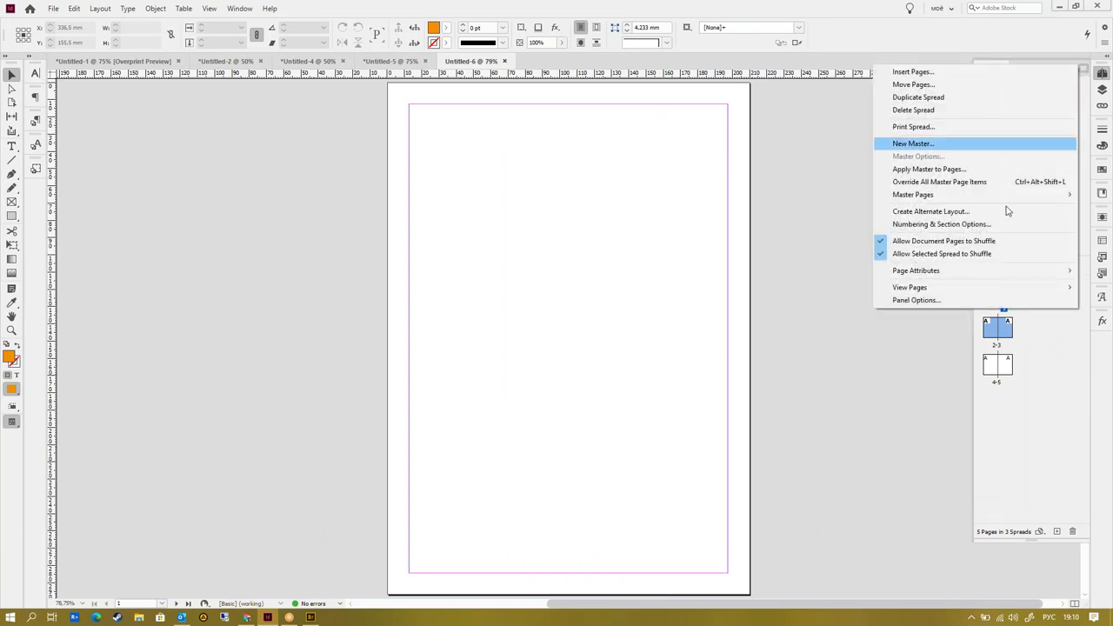
{"action": "mouse_move", "coordinate": [937, 276]}
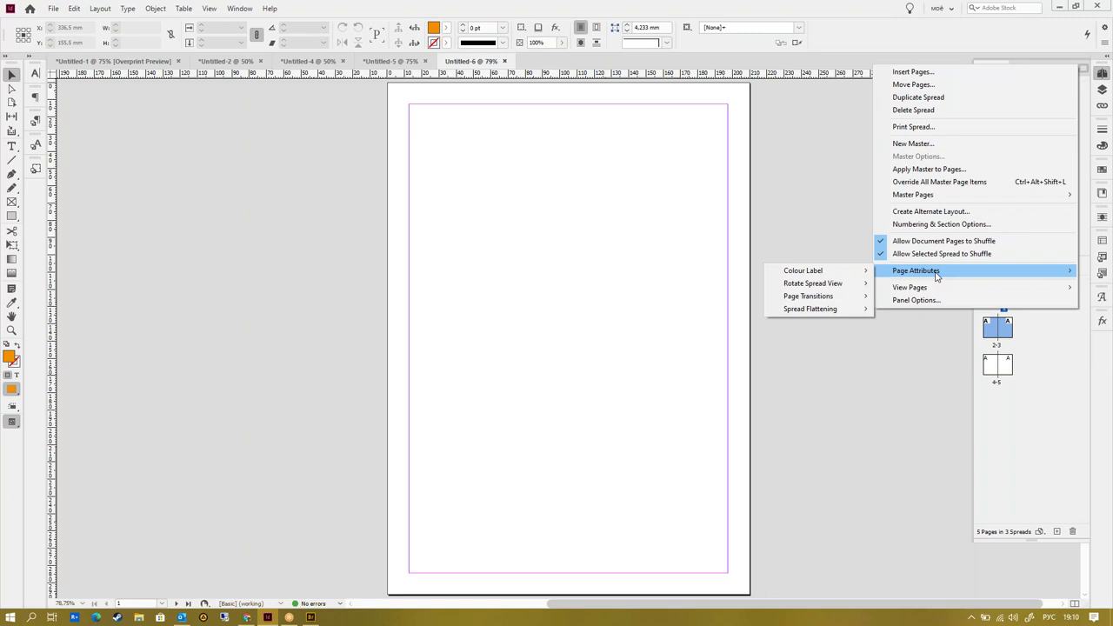
{"action": "mouse_move", "coordinate": [848, 285]}
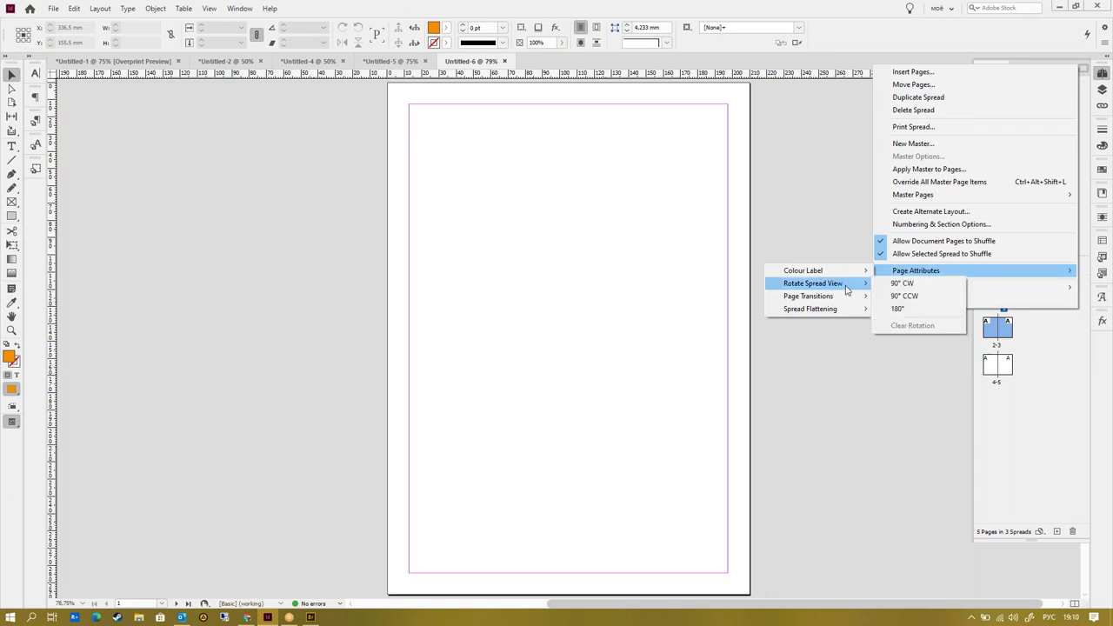
{"action": "left_click", "coordinate": [898, 284]}
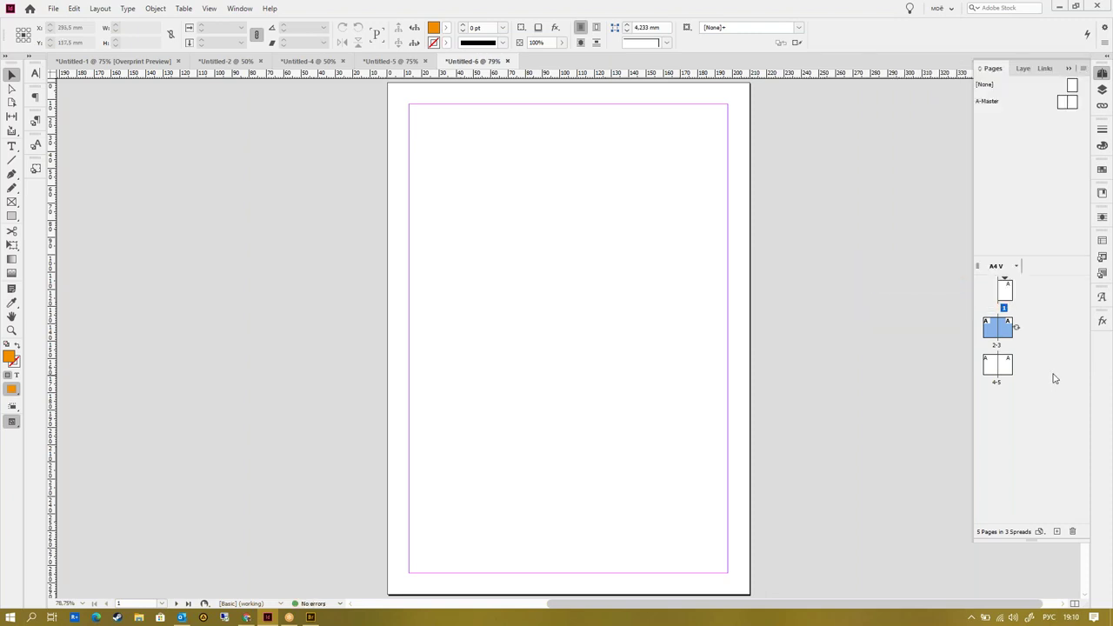
- Examine the whole rotated spread 2-3 at 25% zoom and compare it with the desk calendar examples in Untitled-1
{"action": "double_click", "coordinate": [1004, 326]}
{"action": "scroll", "coordinate": [756, 335], "scroll_direction": "up", "scroll_amount": 3}
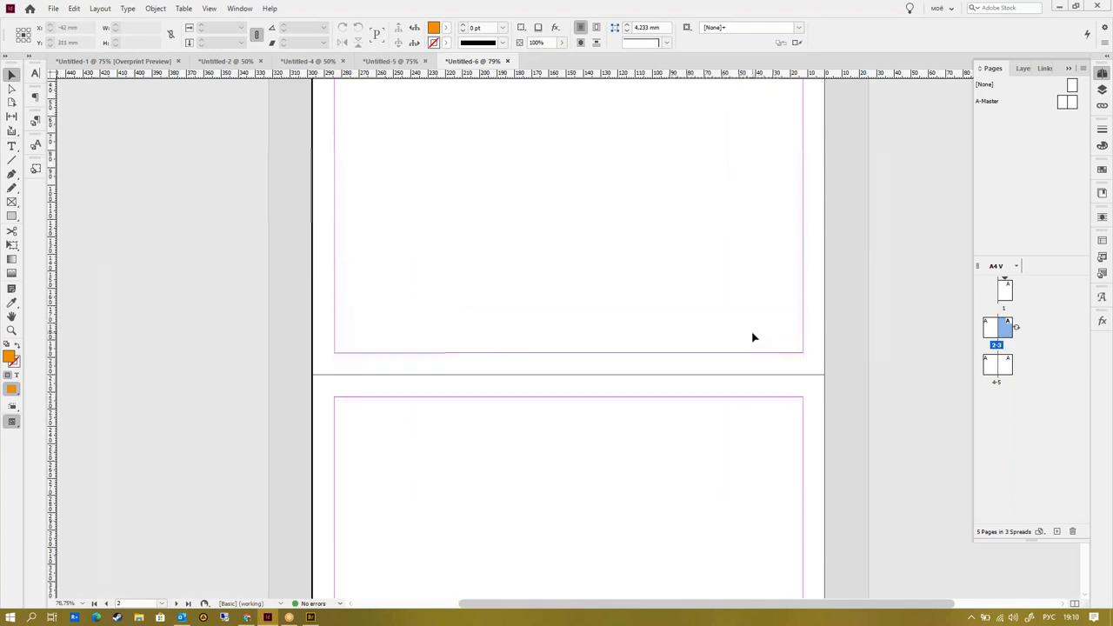
{"action": "key", "text": "ctrl+minus"}
{"action": "key", "text": "ctrl+minus"}
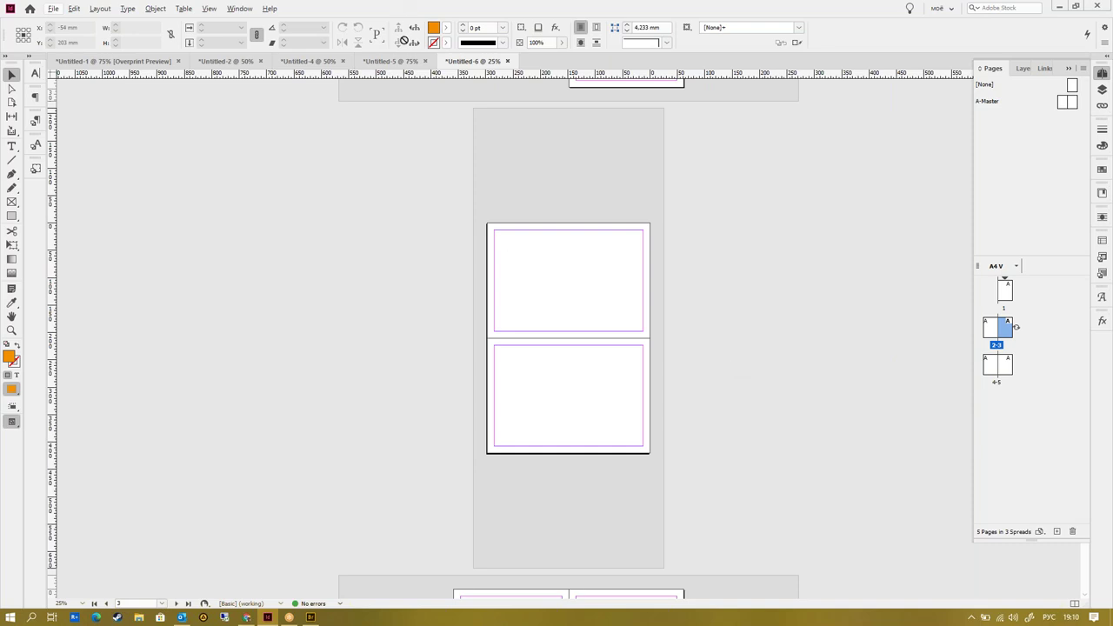
{"action": "left_click", "coordinate": [405, 61]}
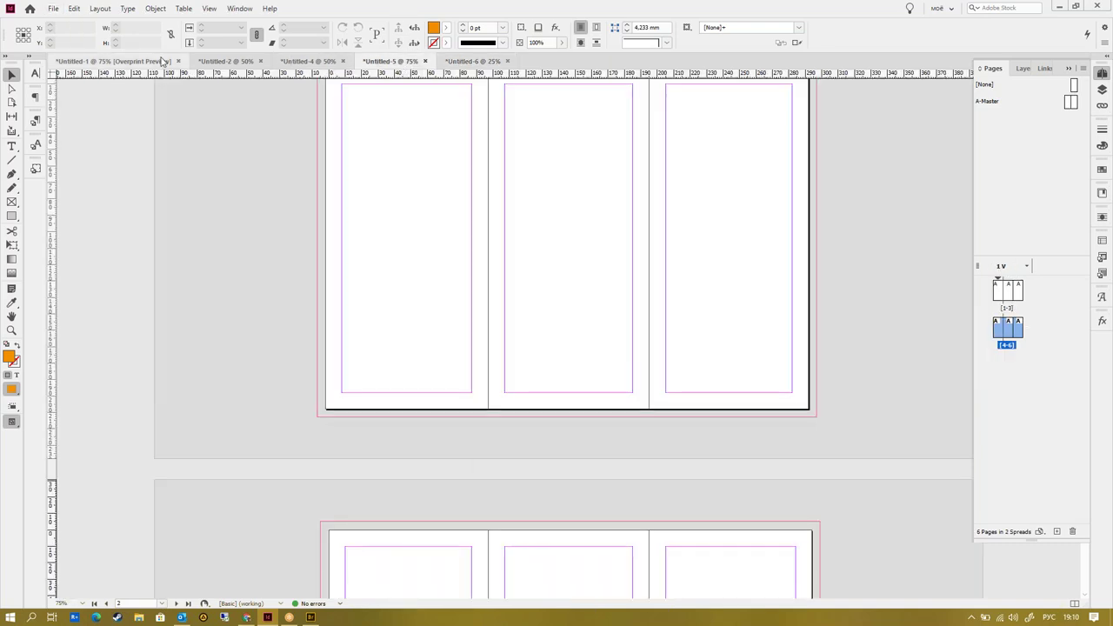
{"action": "left_click", "coordinate": [474, 62]}
{"action": "left_click", "coordinate": [153, 62]}
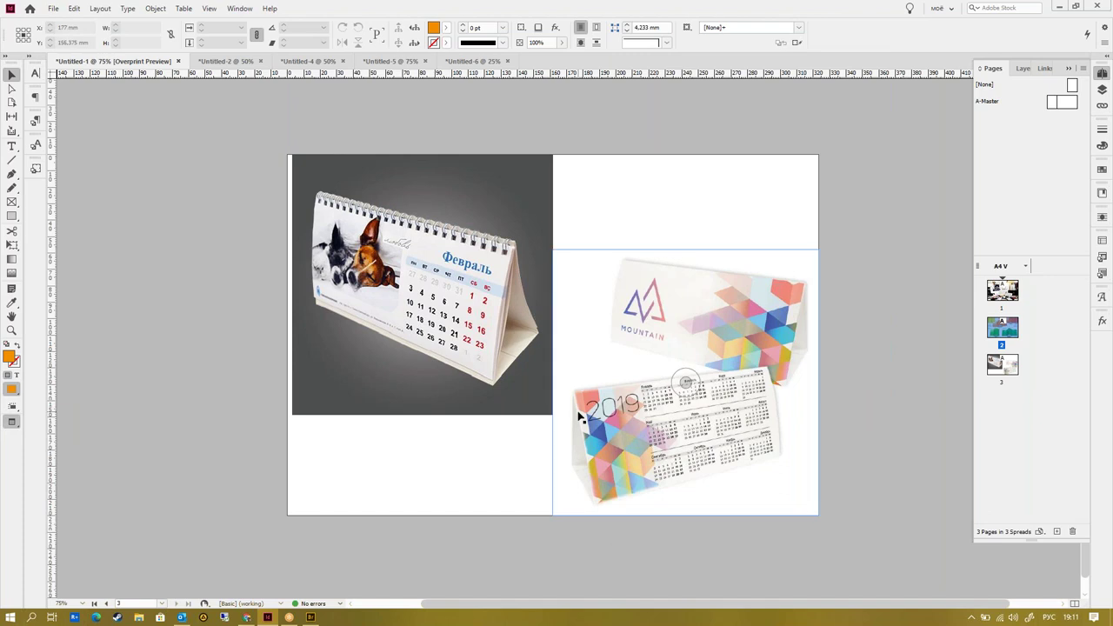
{"action": "left_click", "coordinate": [402, 62]}
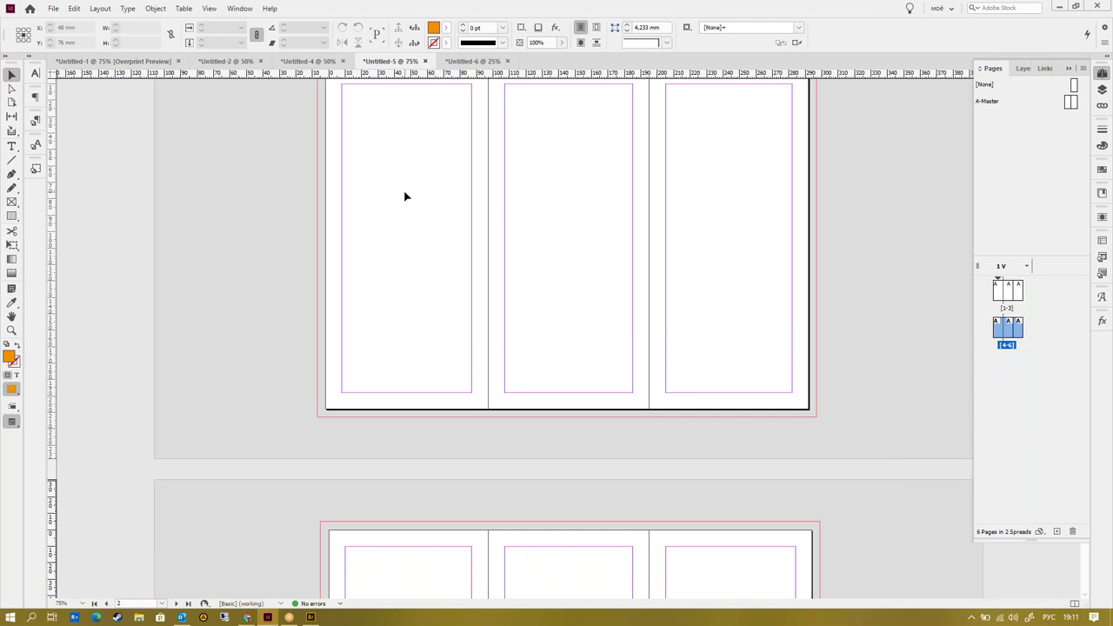
{"action": "left_click", "coordinate": [465, 62]}
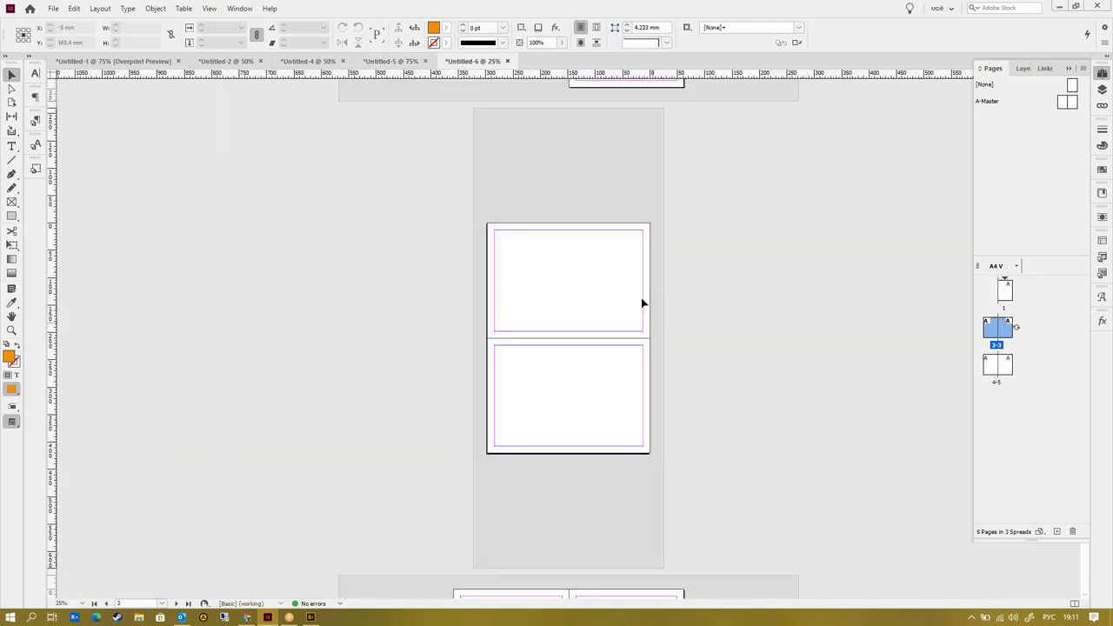